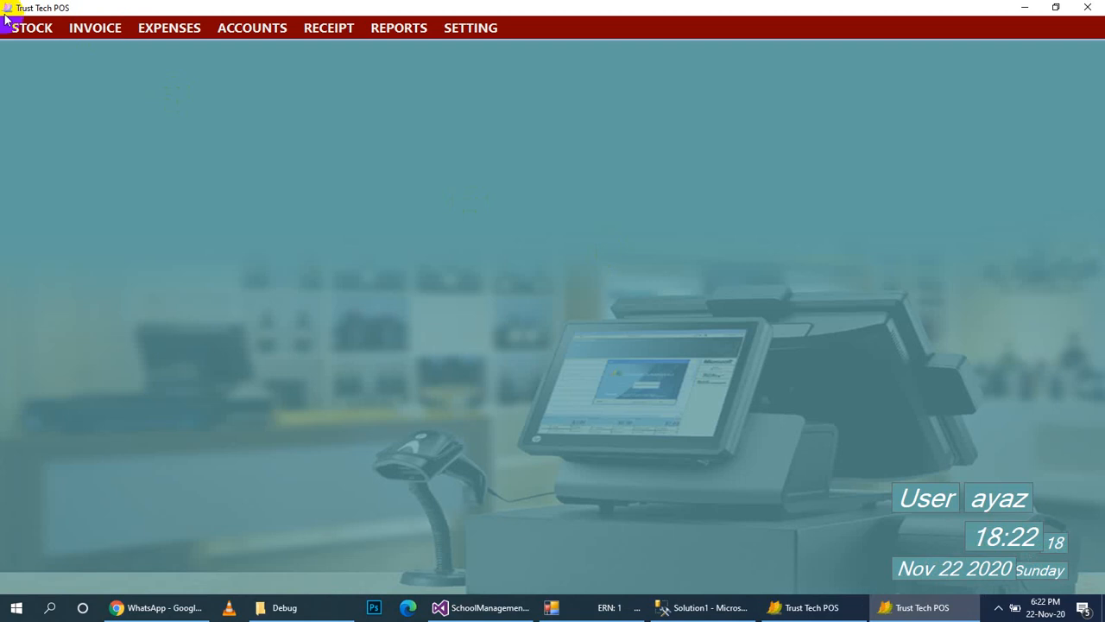
Show the STOCK menu listing categories, manufacturers, brands, products, barcodes and stock in hand.
left_click(22, 29)
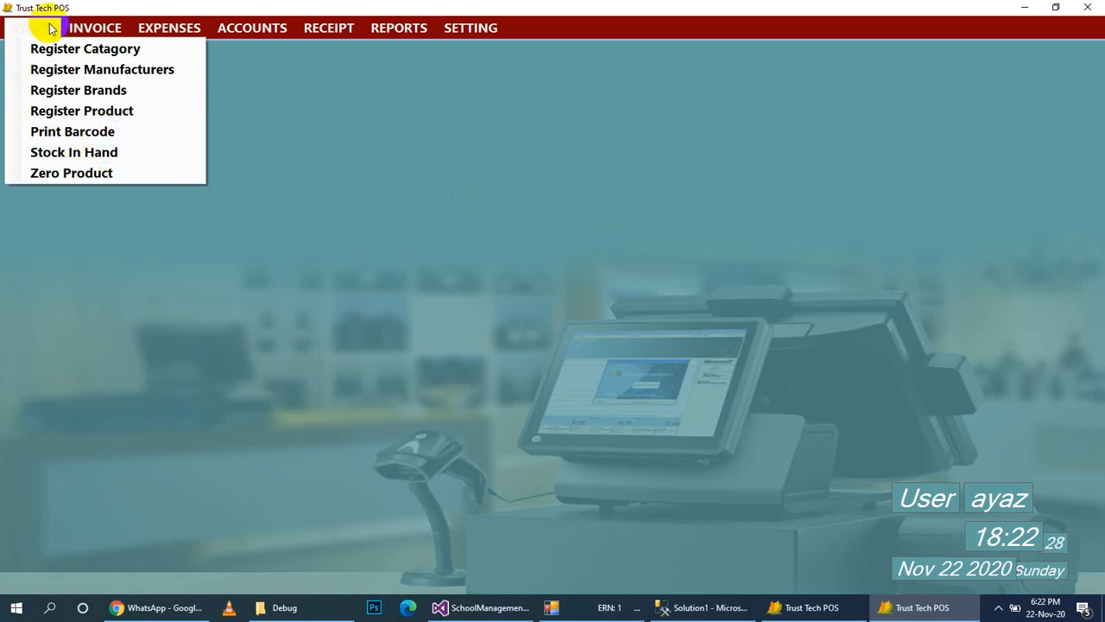
Register a new product category named 'Pastized'.
left_click(55, 49)
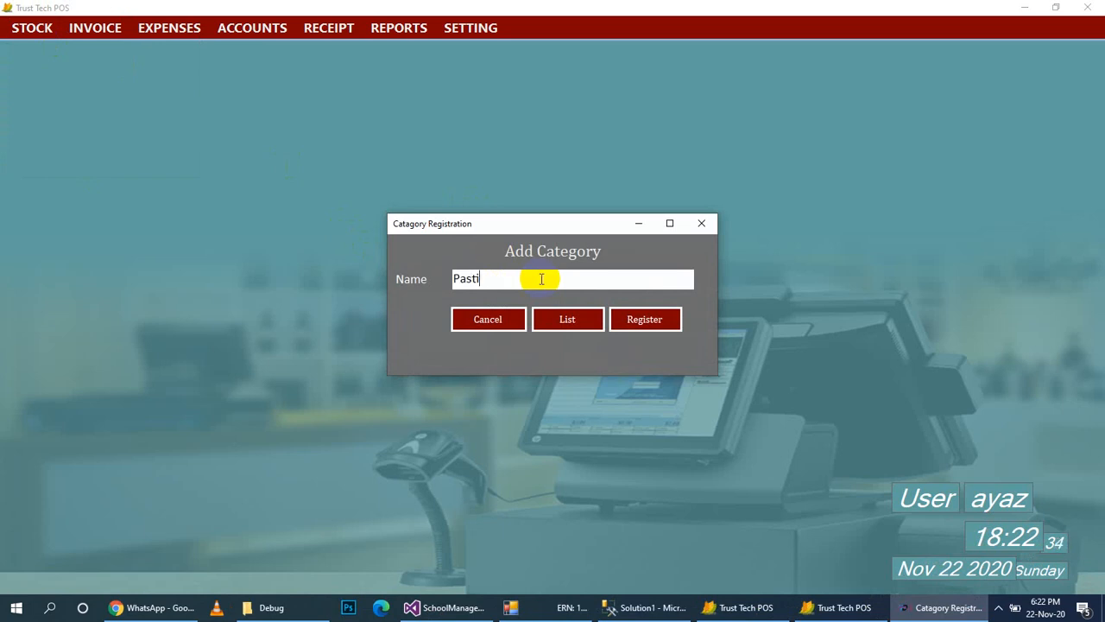
type("Pastized")
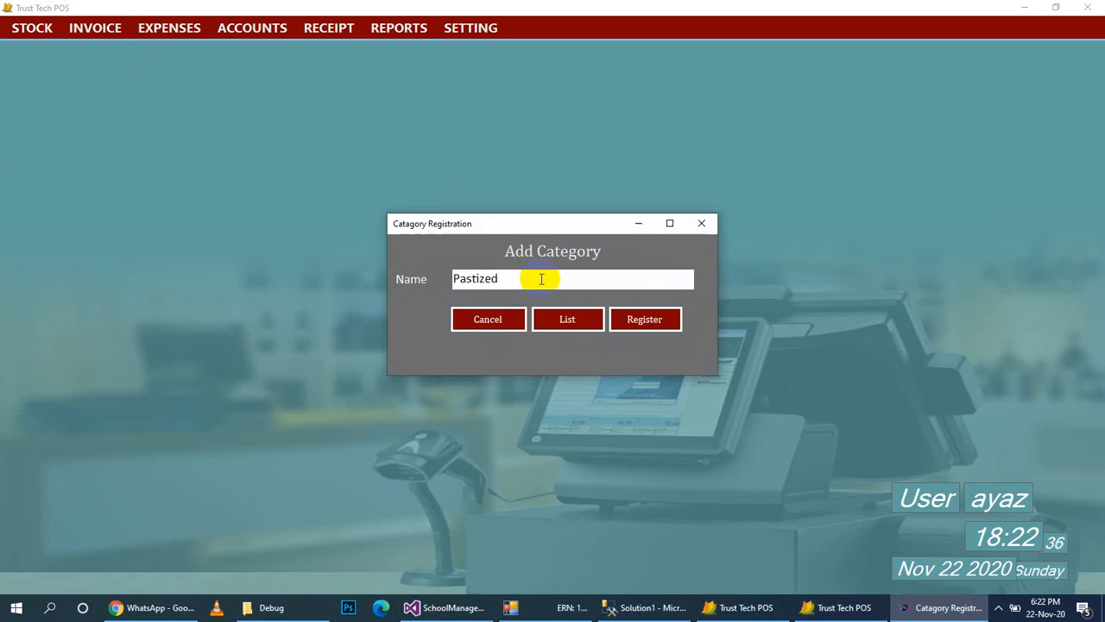
left_click(641, 323)
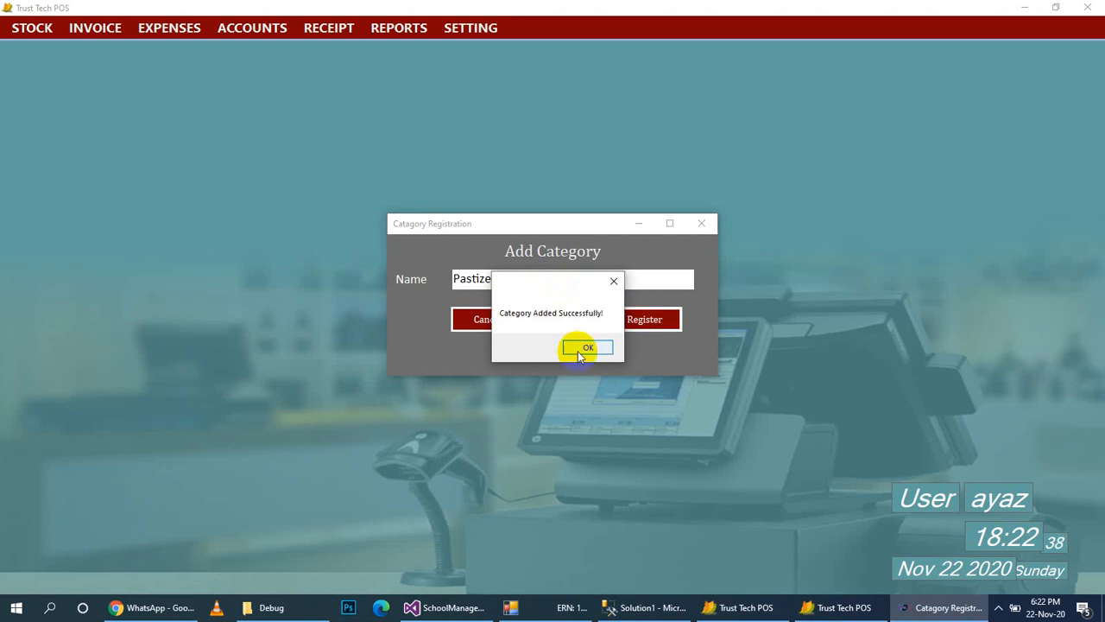
left_click(577, 349)
left_click(486, 319)
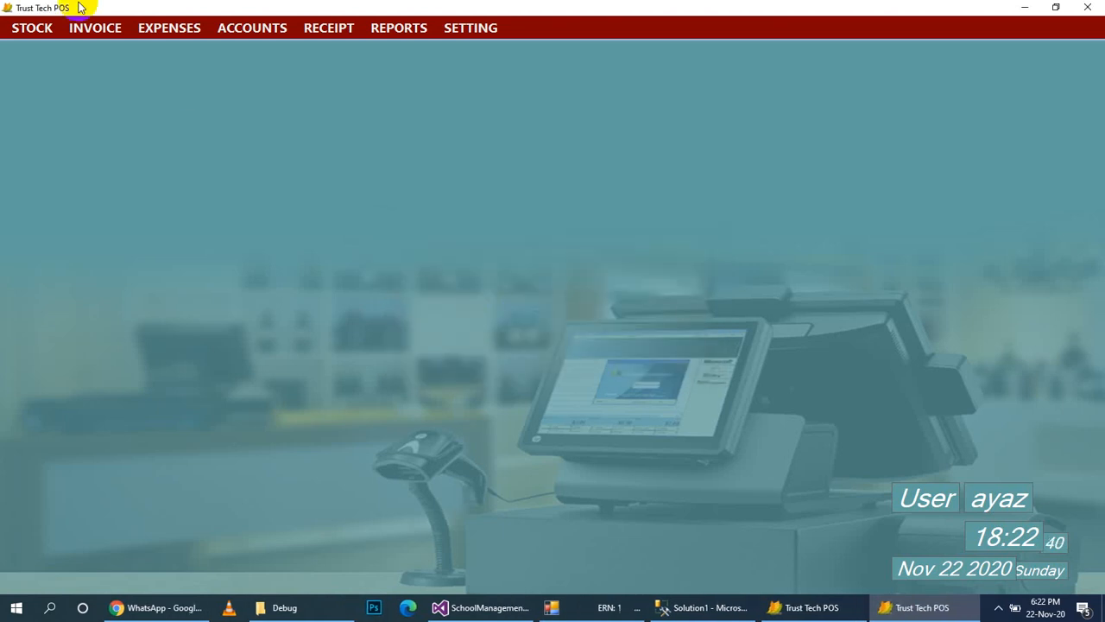
Register a new manufacturer named 'xyz'.
left_click(39, 28)
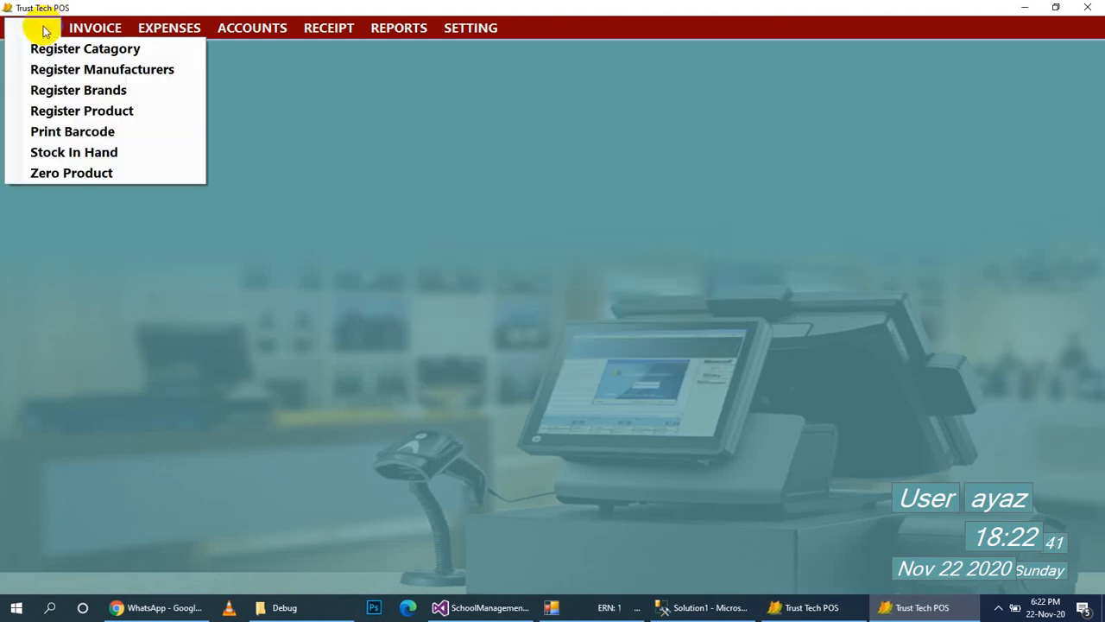
left_click(65, 70)
left_click(556, 285)
type("Zh")
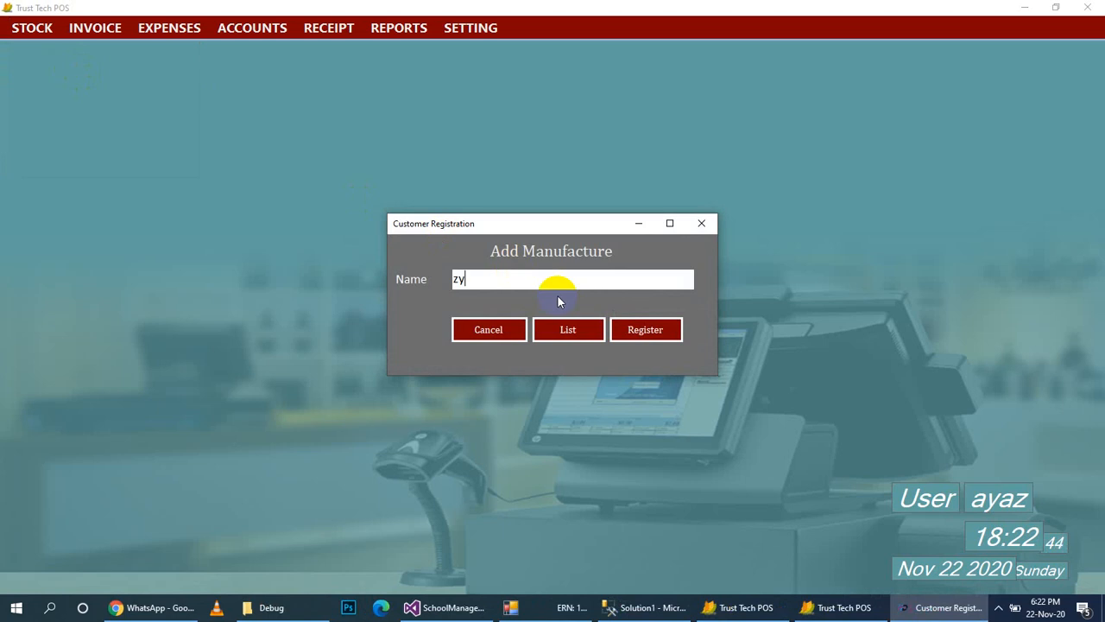
key("BackSpace")
key("BackSpace")
type("xu")
type("z")
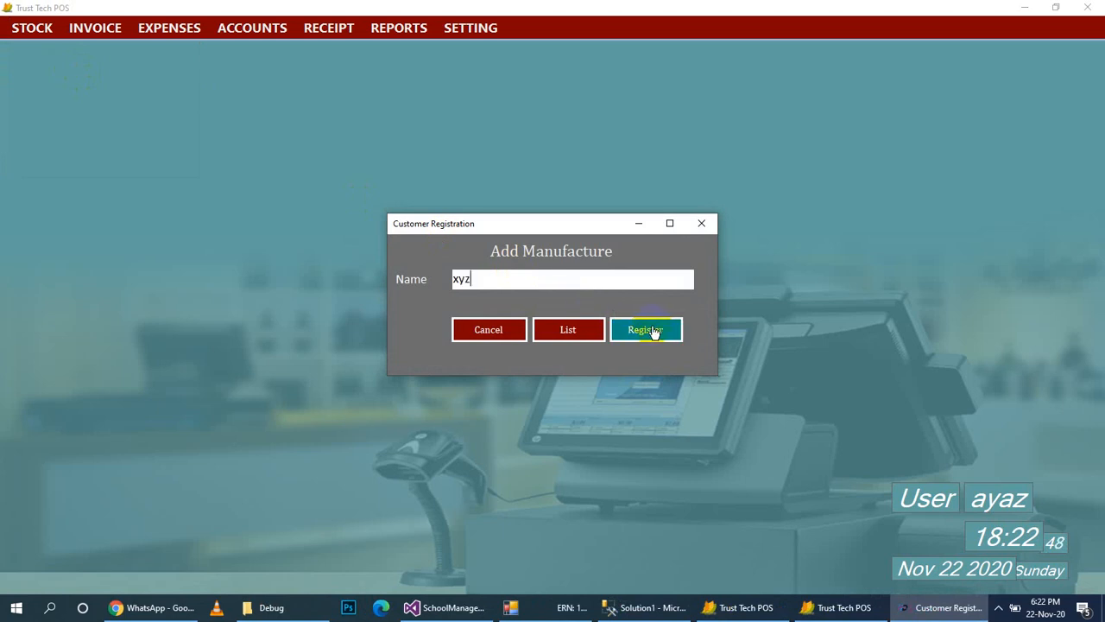
left_click(657, 335)
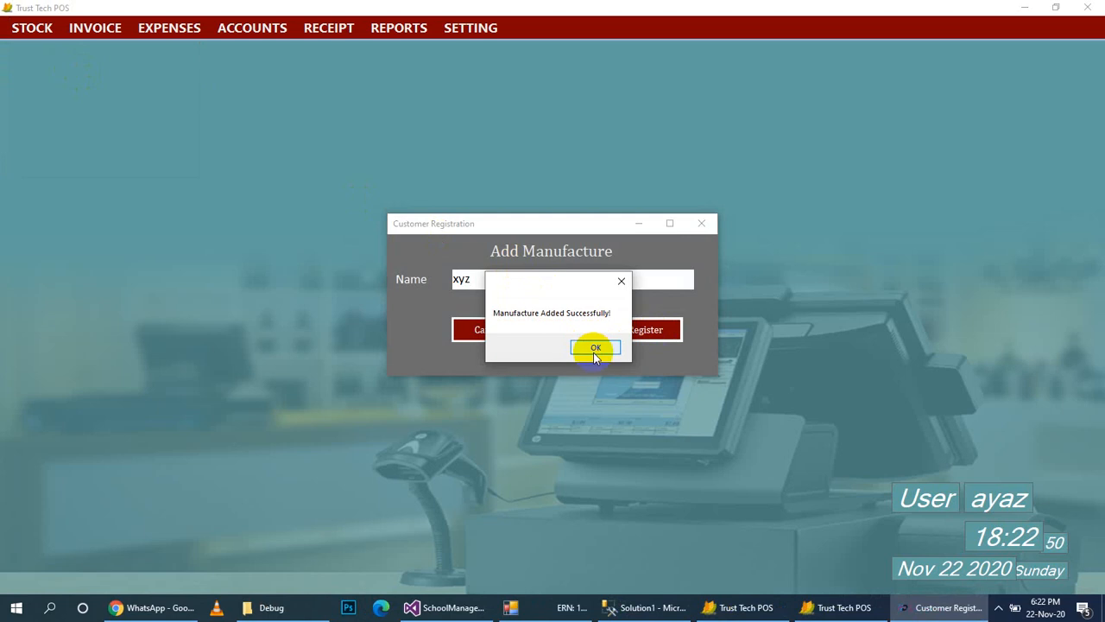
left_click(593, 346)
left_click(466, 335)
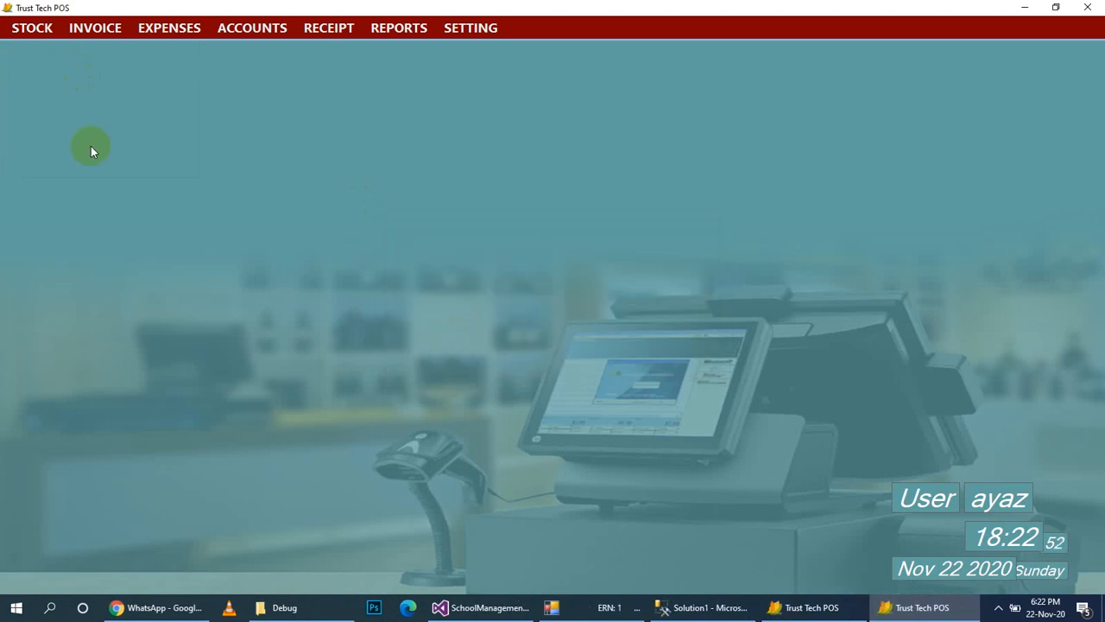
left_click(26, 27)
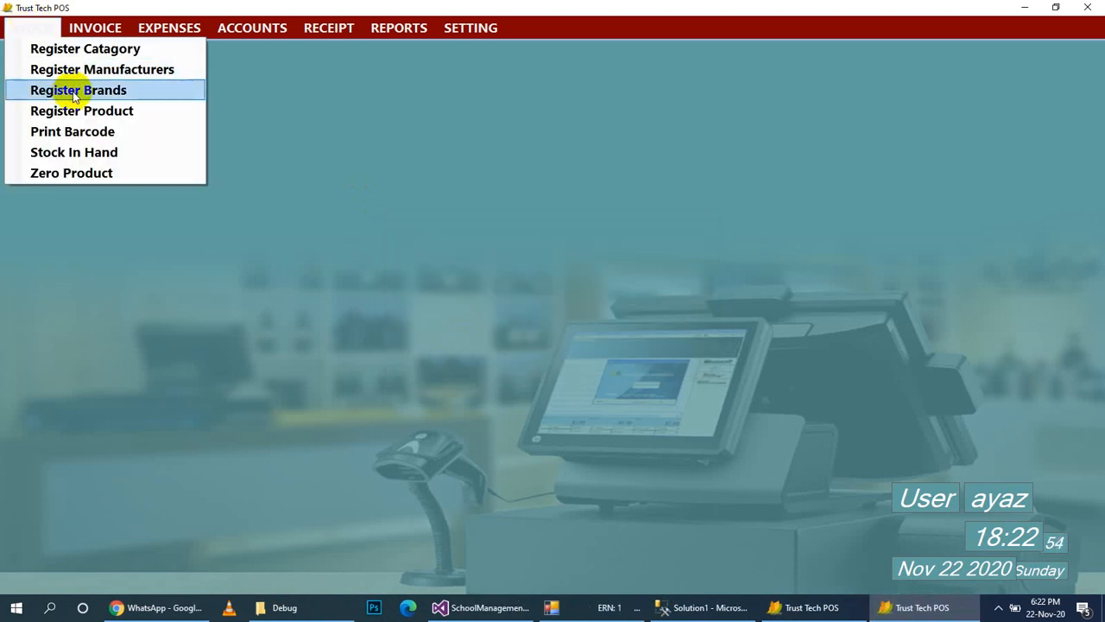
Start a new product with bar code 00100, name Testing, category pastized and manufacturer xyz.
left_click(84, 113)
left_click(362, 210)
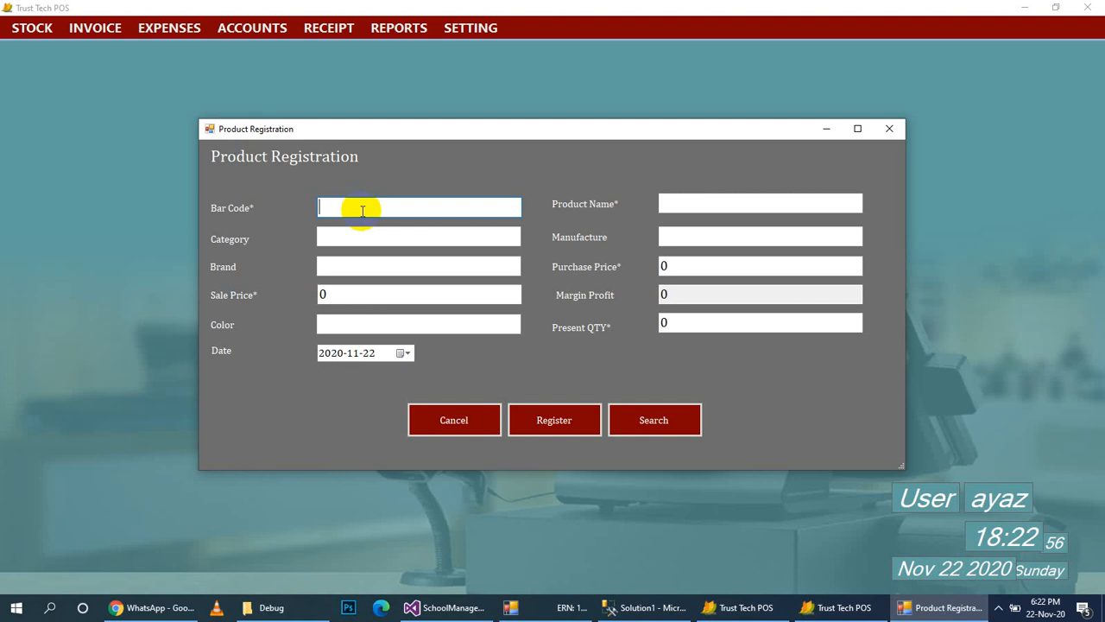
type("00")
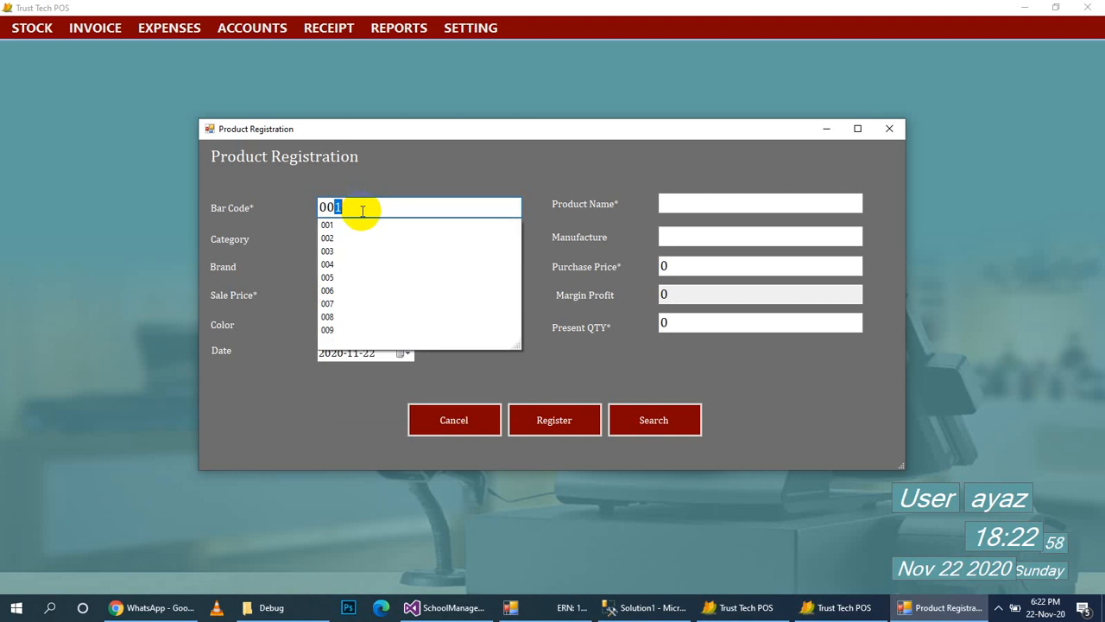
type("100")
key("Tab")
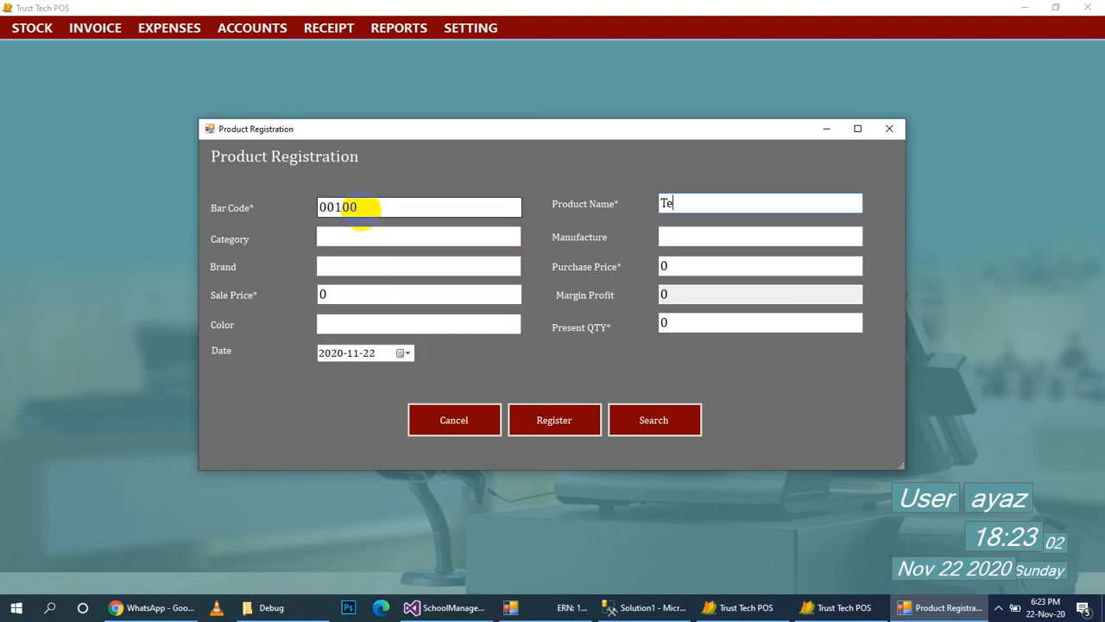
type("Testing")
key("Tab")
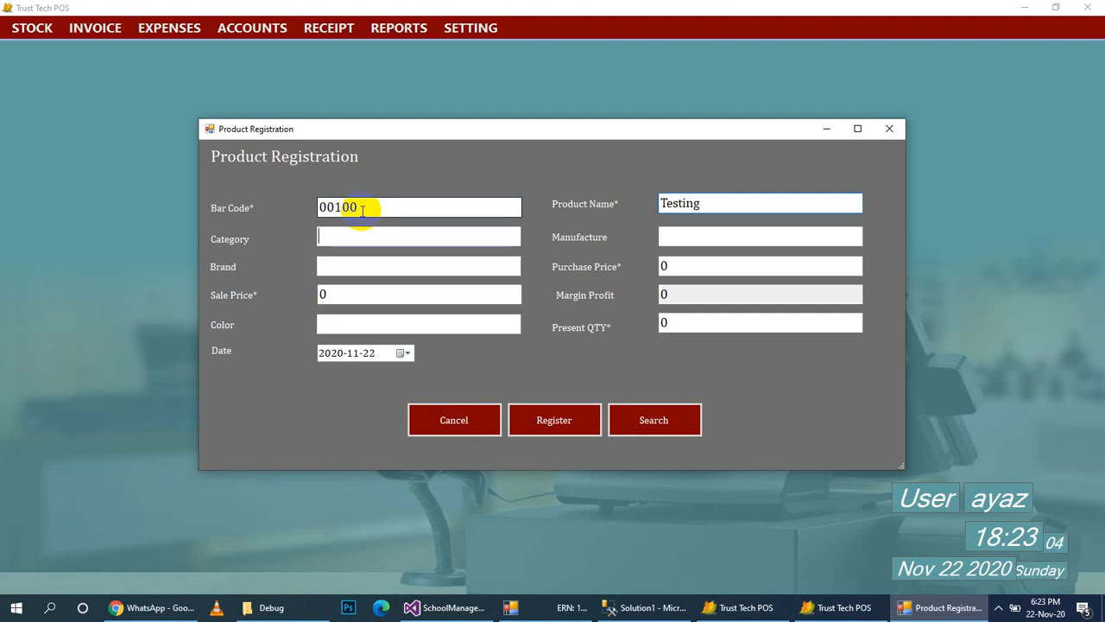
type("pastized")
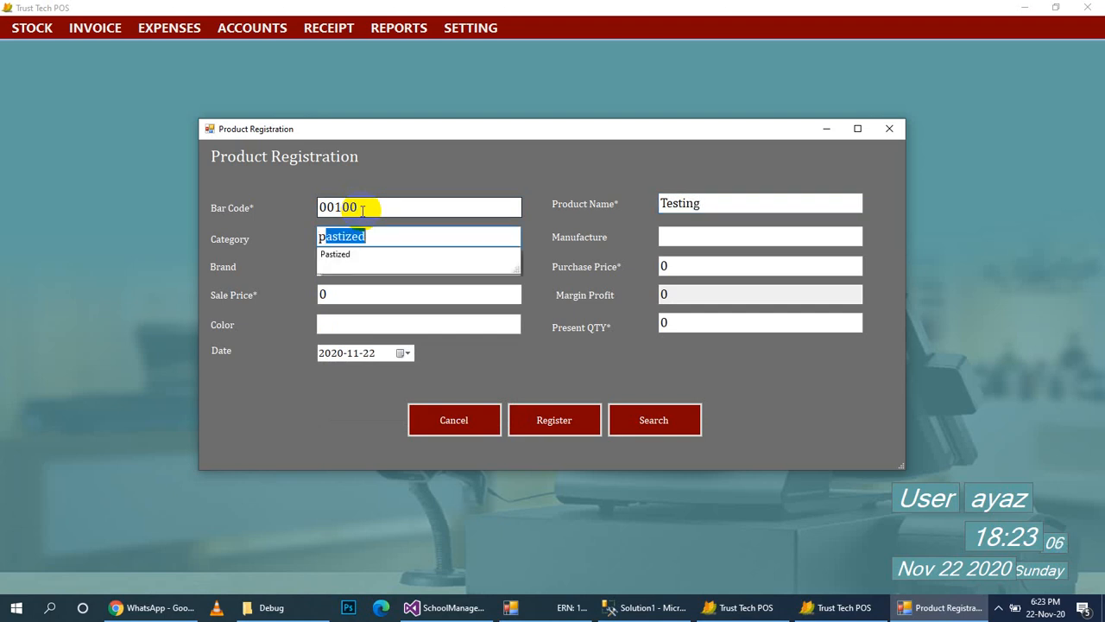
key("Return")
key("Tab")
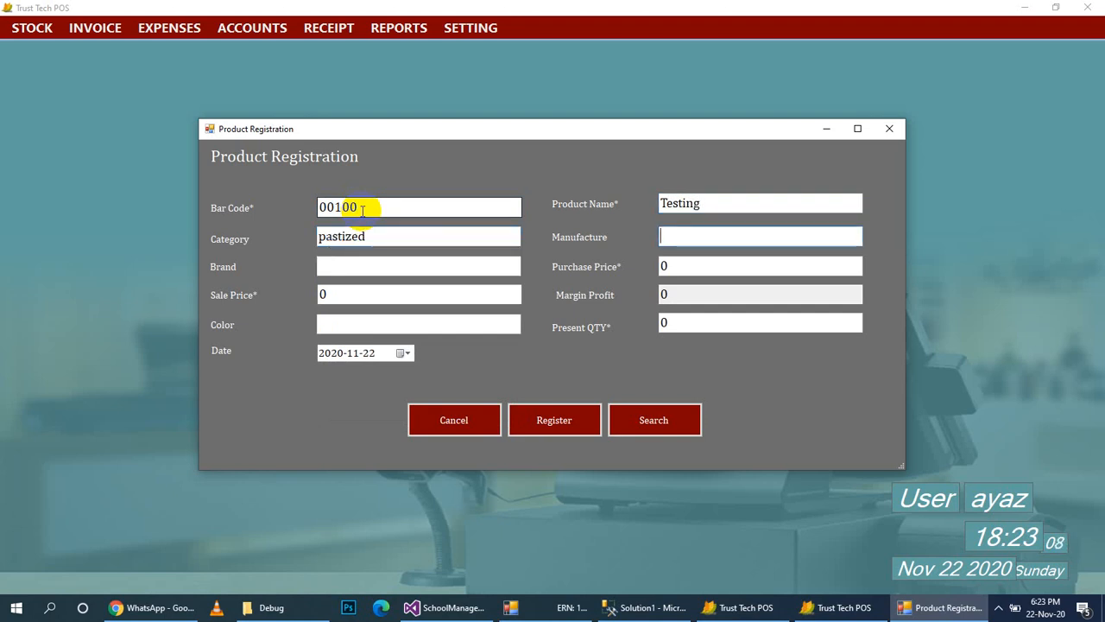
type("xyz")
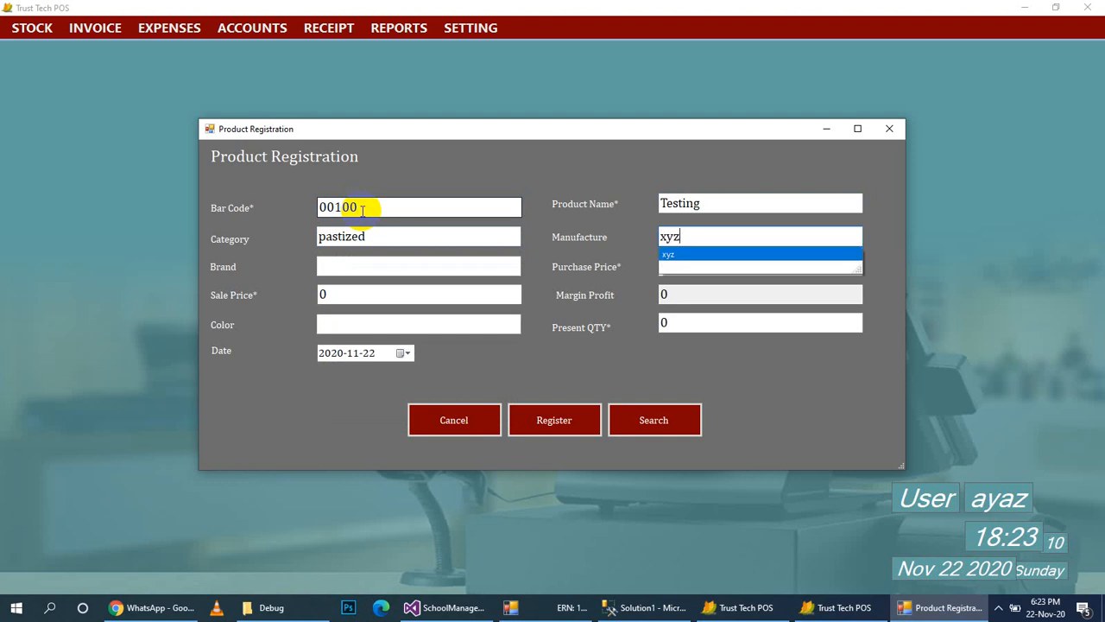
key("Return")
key("Tab")
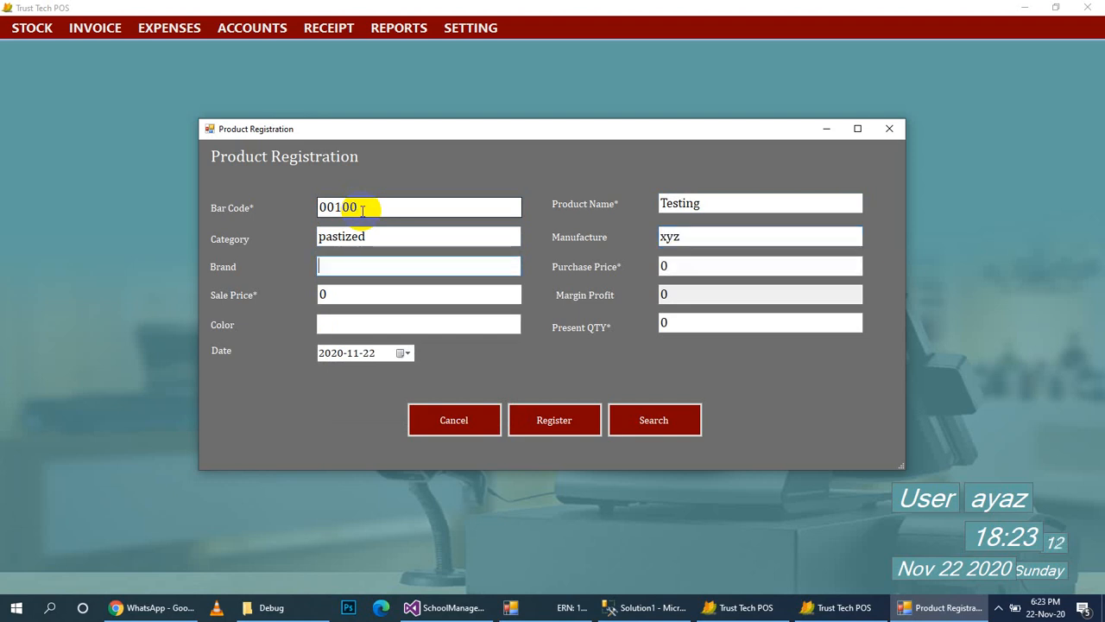
key("Tab")
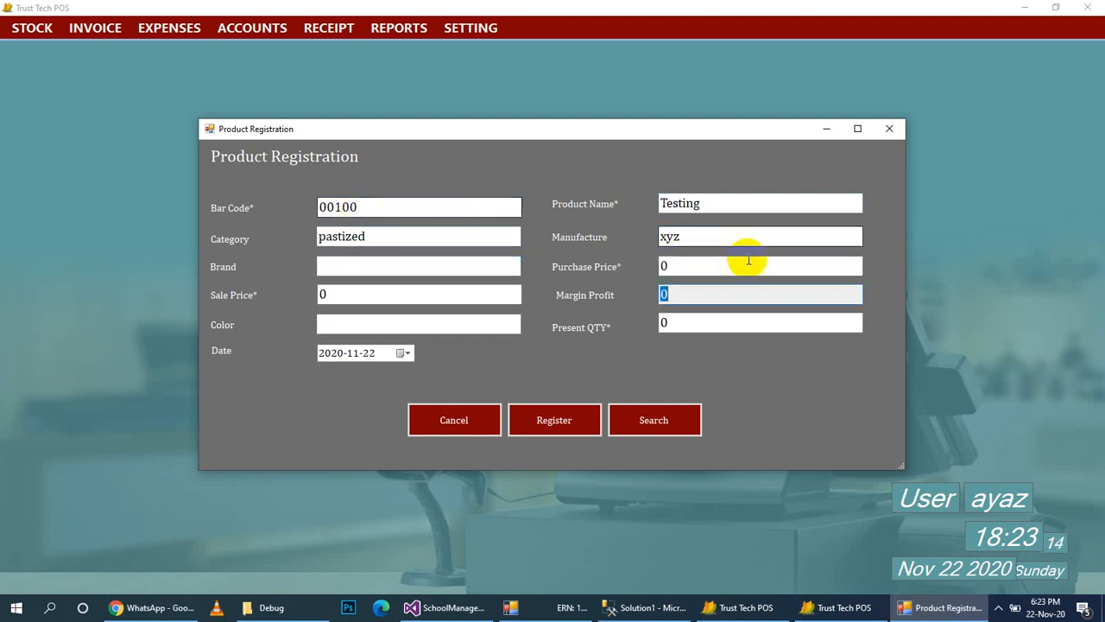
Set purchase price 100, sale price 200 and quantity 1000, then register the product.
left_click(699, 265)
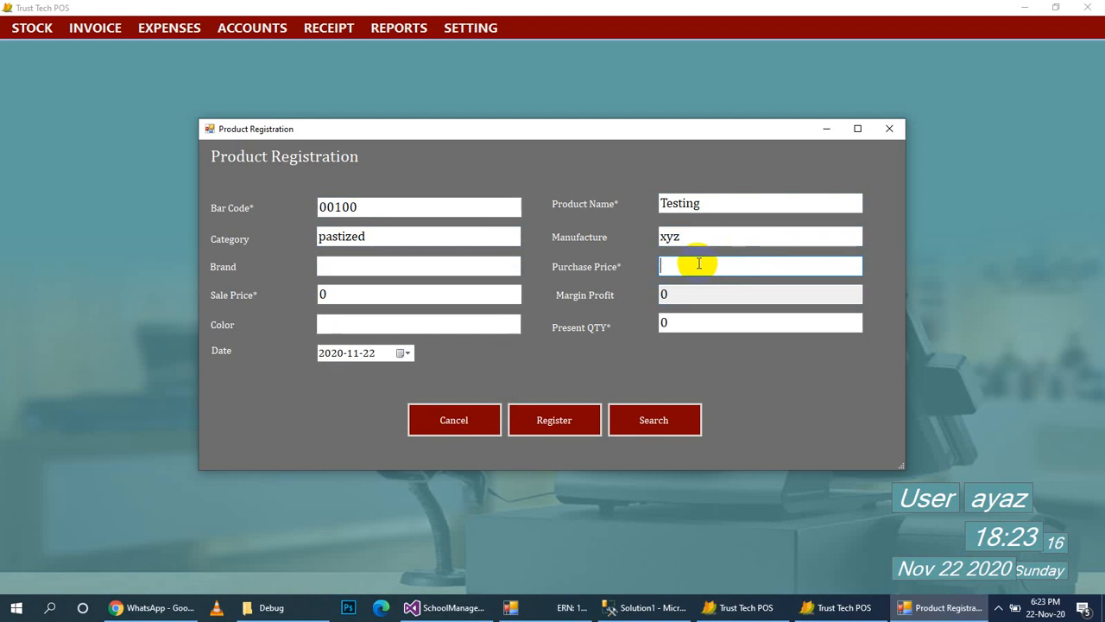
type("100")
key("Tab")
type("200")
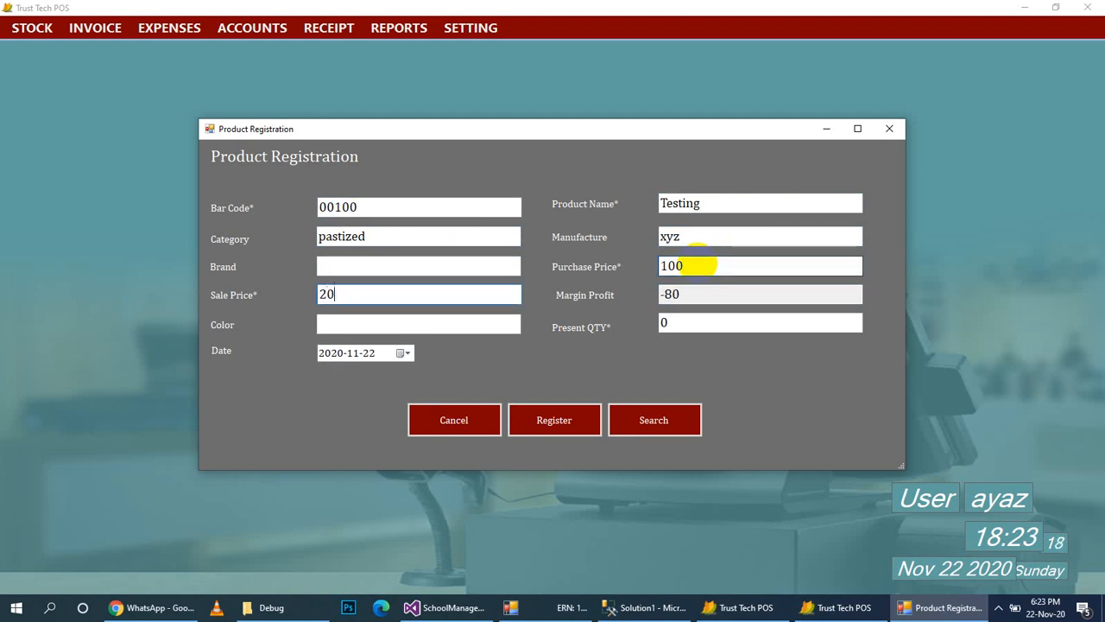
key("Tab")
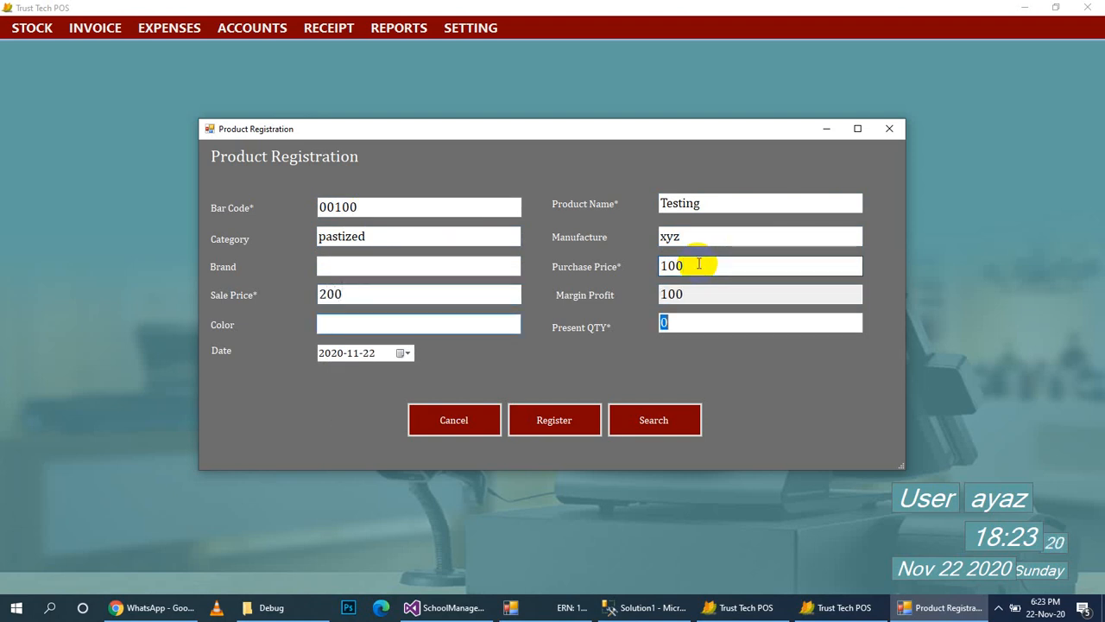
type("1000")
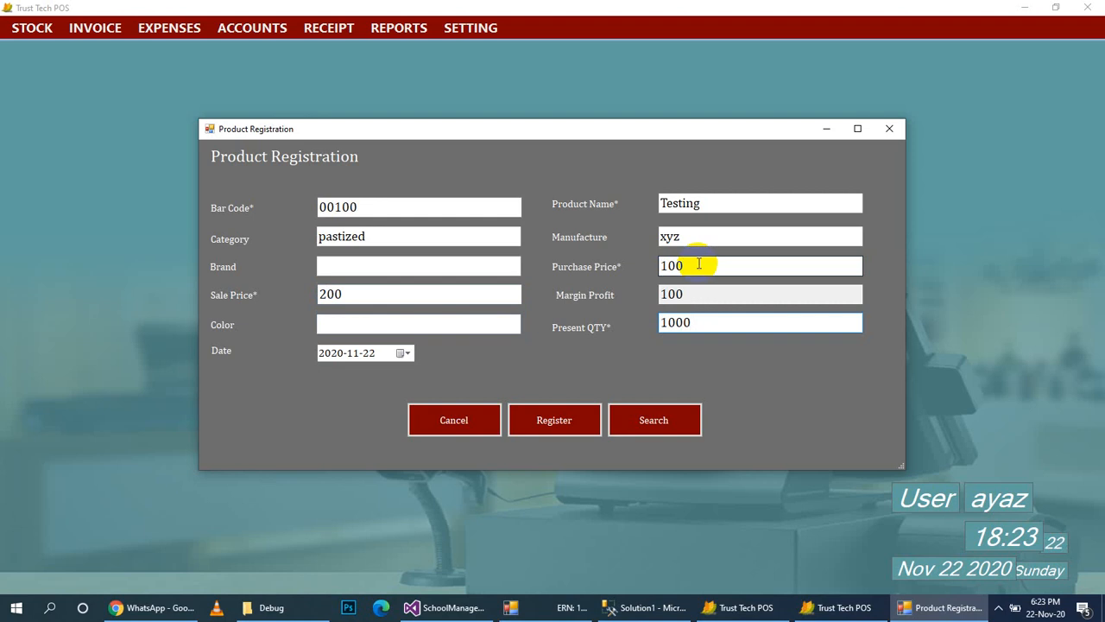
left_click(544, 423)
left_click(622, 346)
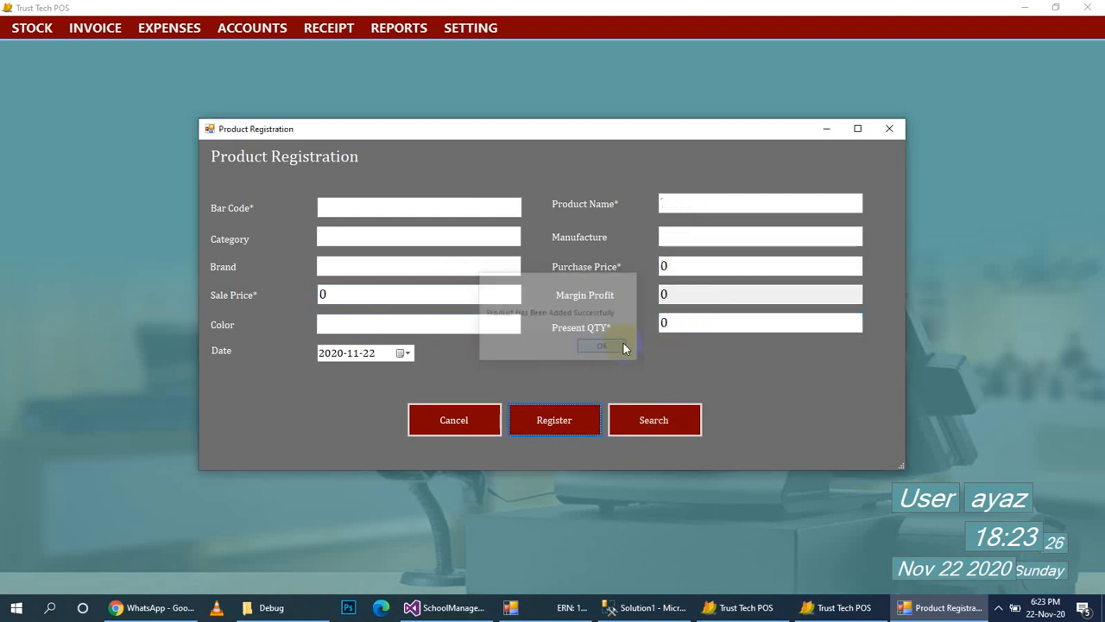
left_click(645, 427)
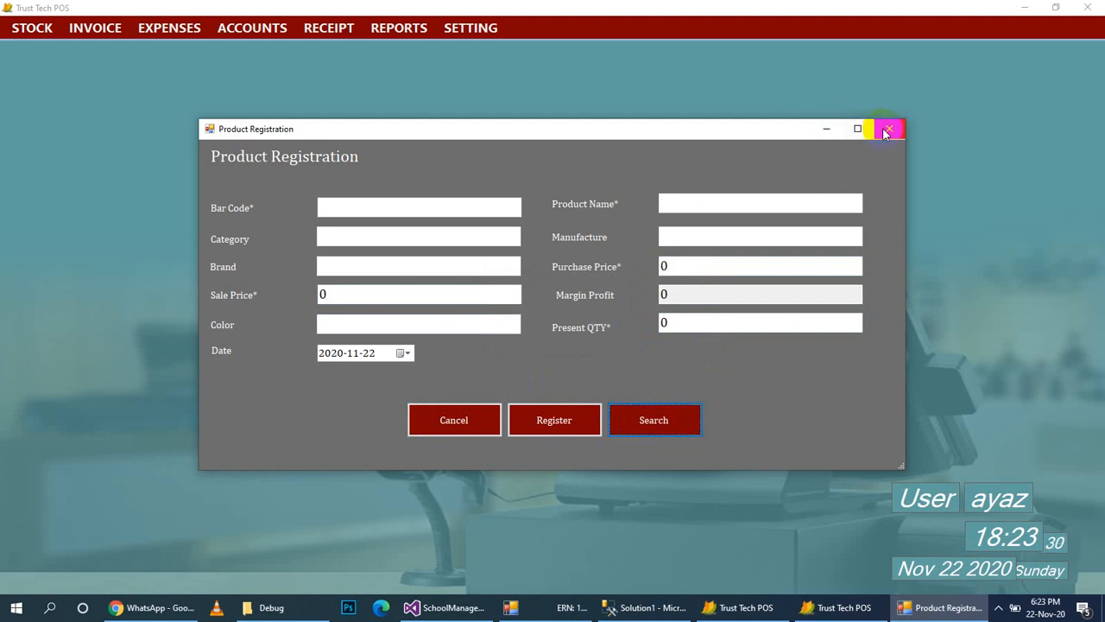
left_click(877, 129)
left_click(26, 28)
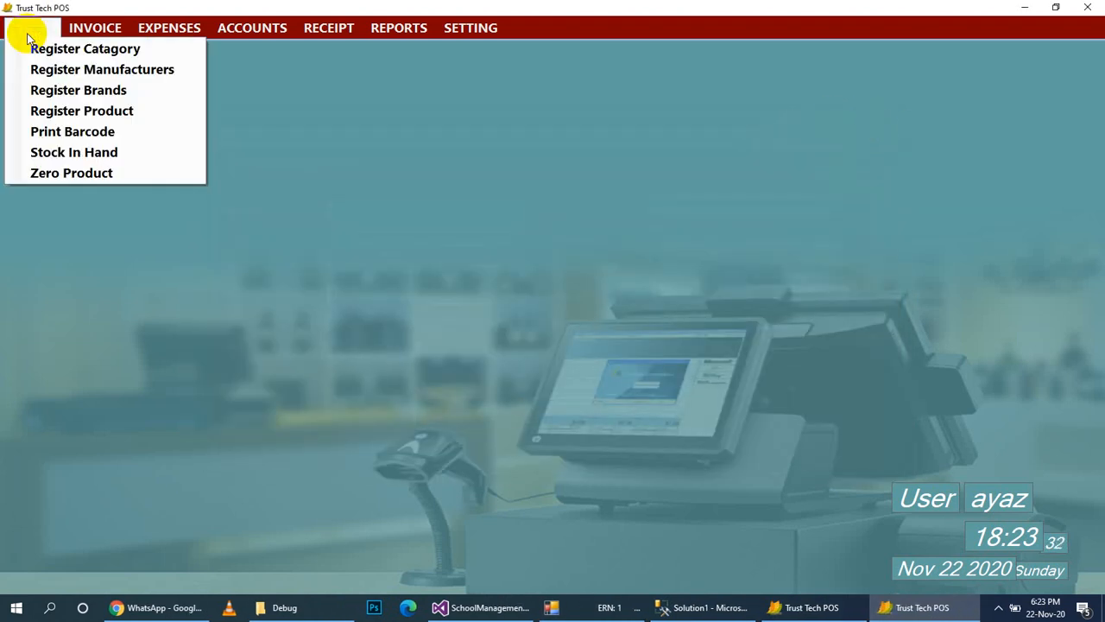
Find Testing in Stock In Hand and check its ledger showing 1000 opening stock.
left_click(98, 153)
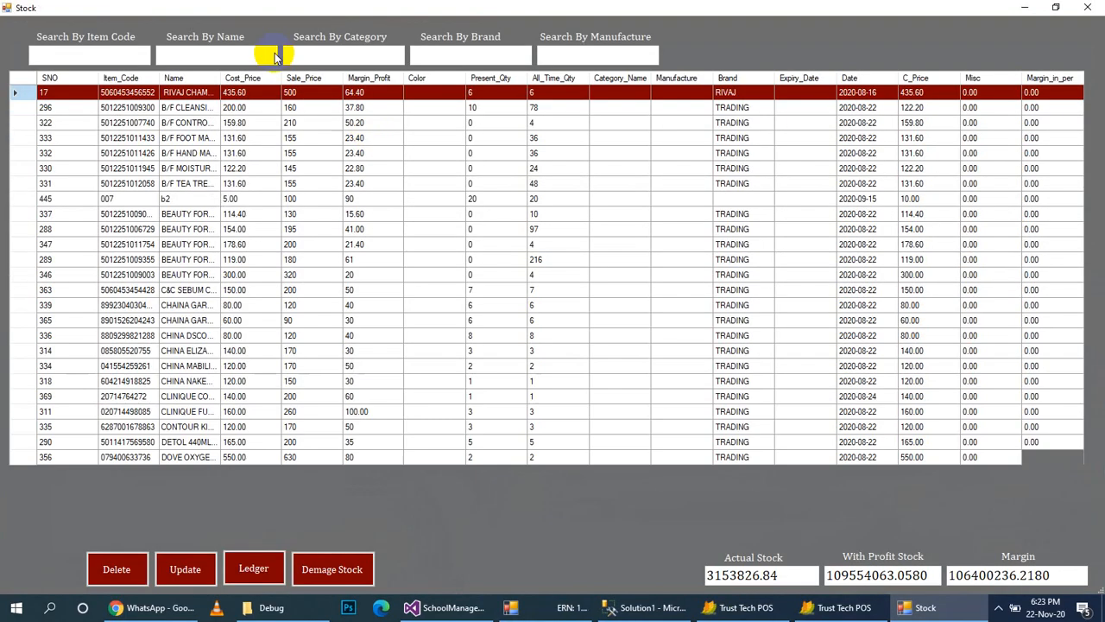
left_click(209, 57)
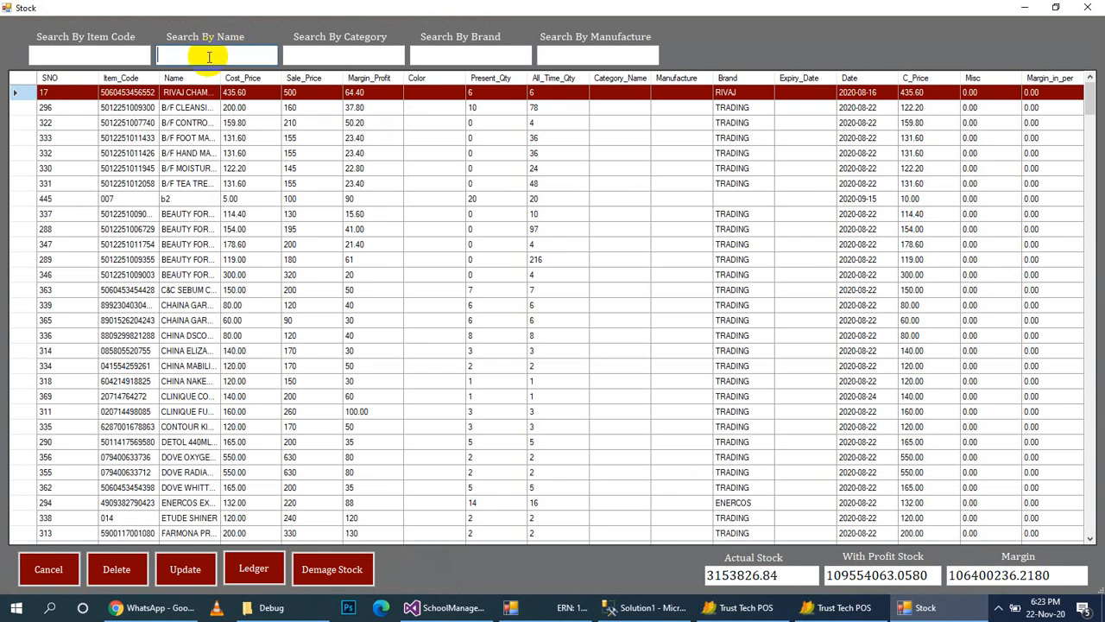
type("testing")
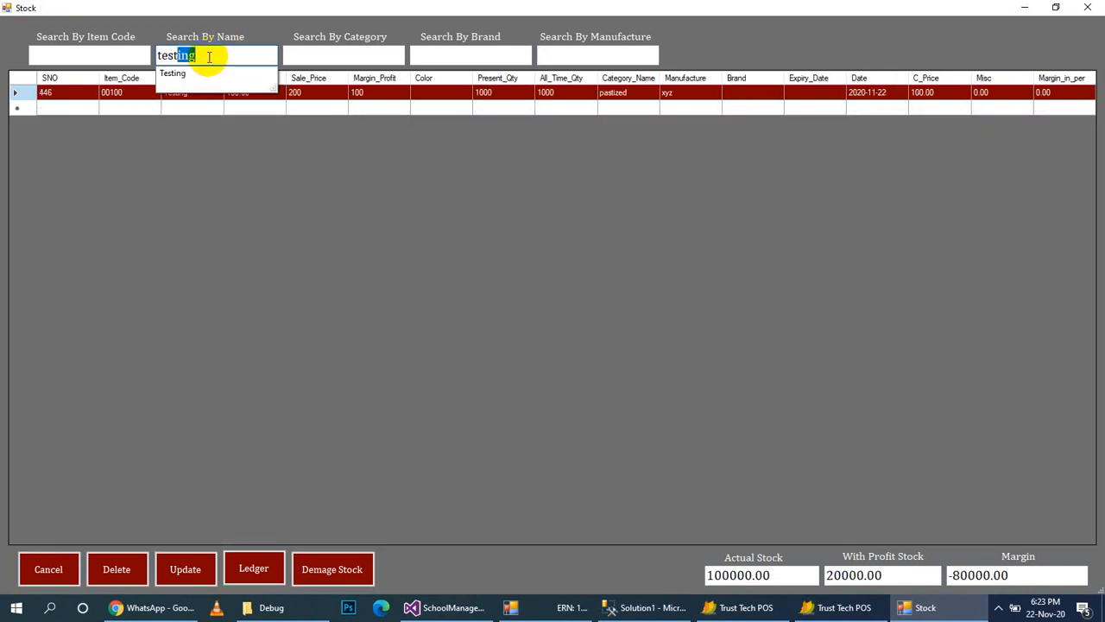
key("Return")
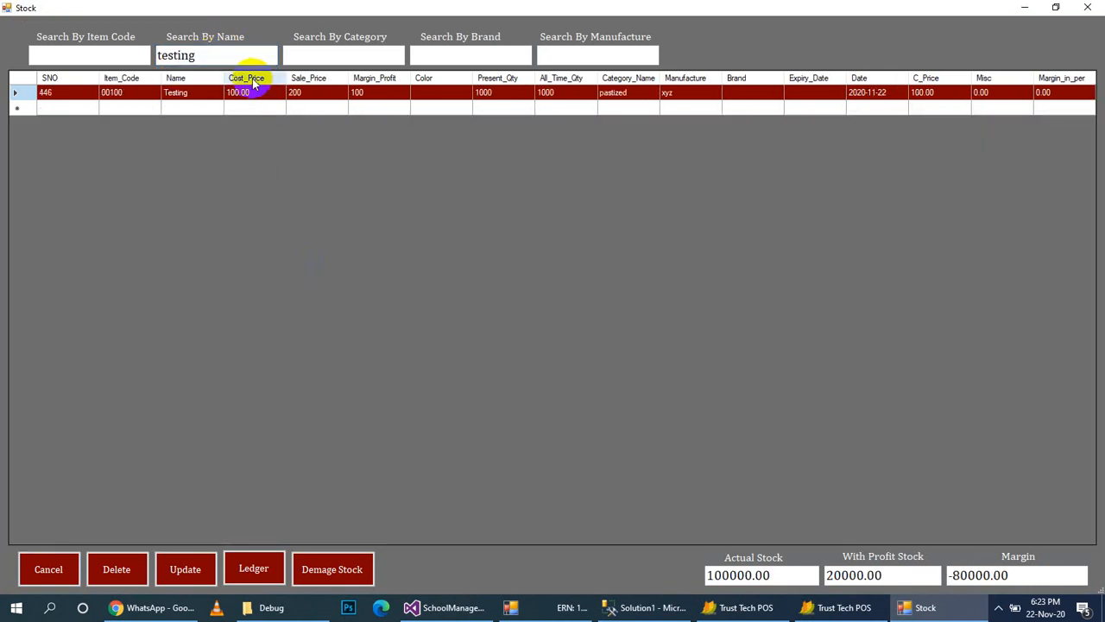
left_click(250, 569)
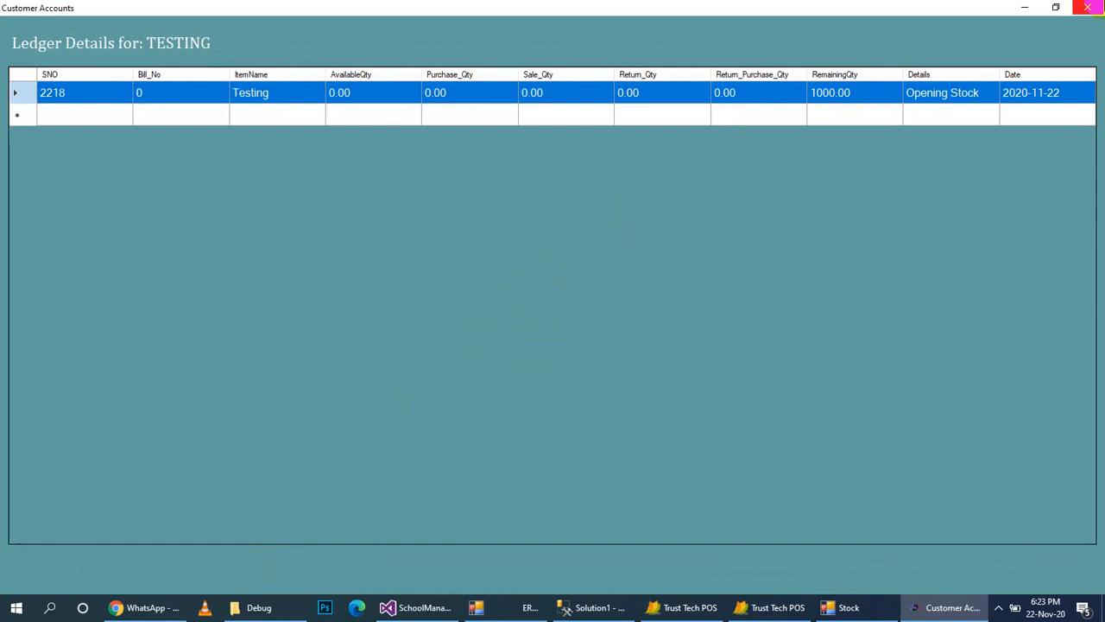
left_click(1088, 7)
left_click(1089, 7)
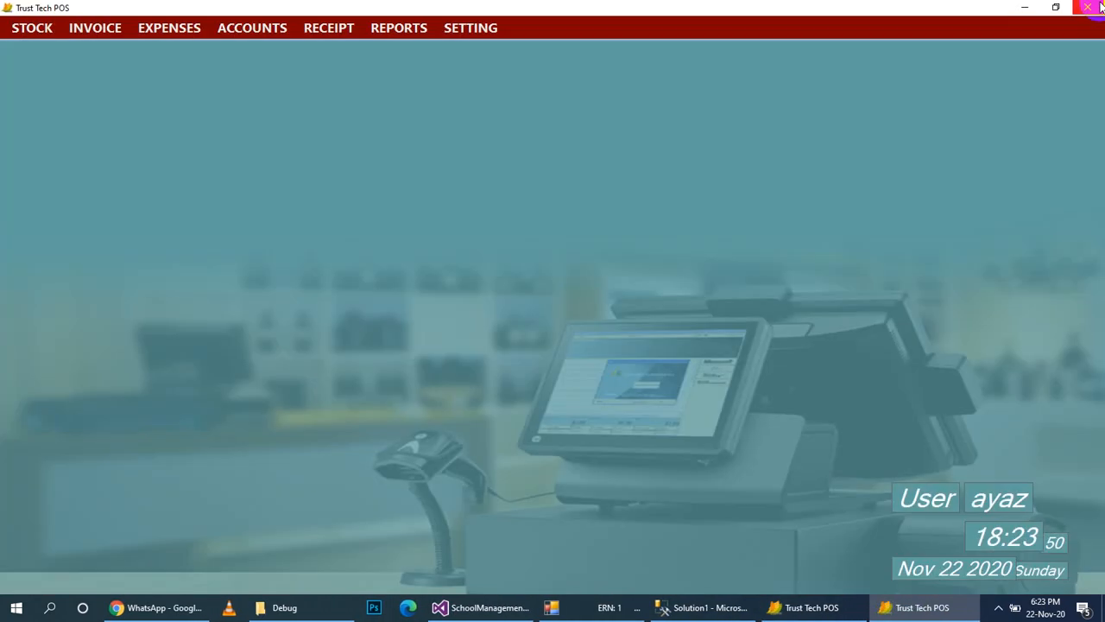
Review the Zero Product stock list, then close it.
left_click(23, 32)
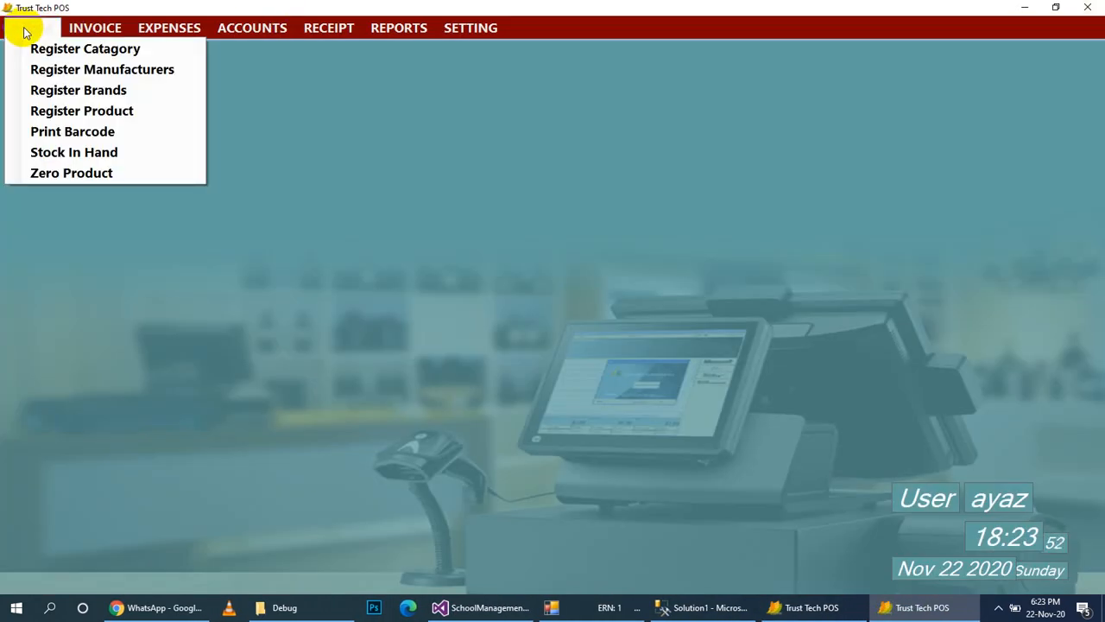
left_click(74, 174)
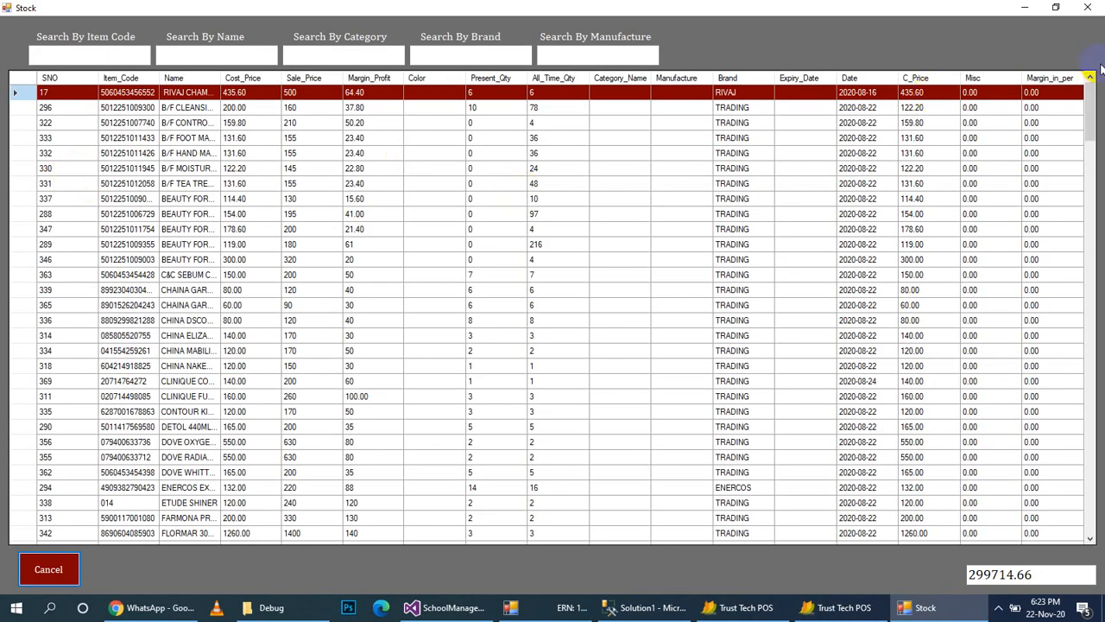
left_click(1089, 8)
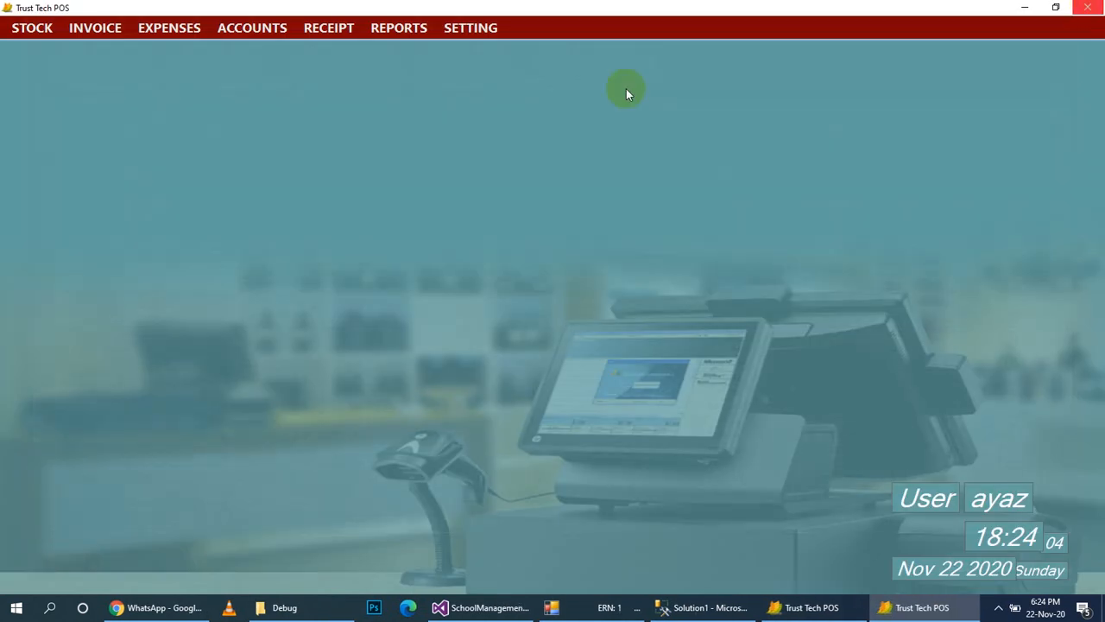
left_click(84, 31)
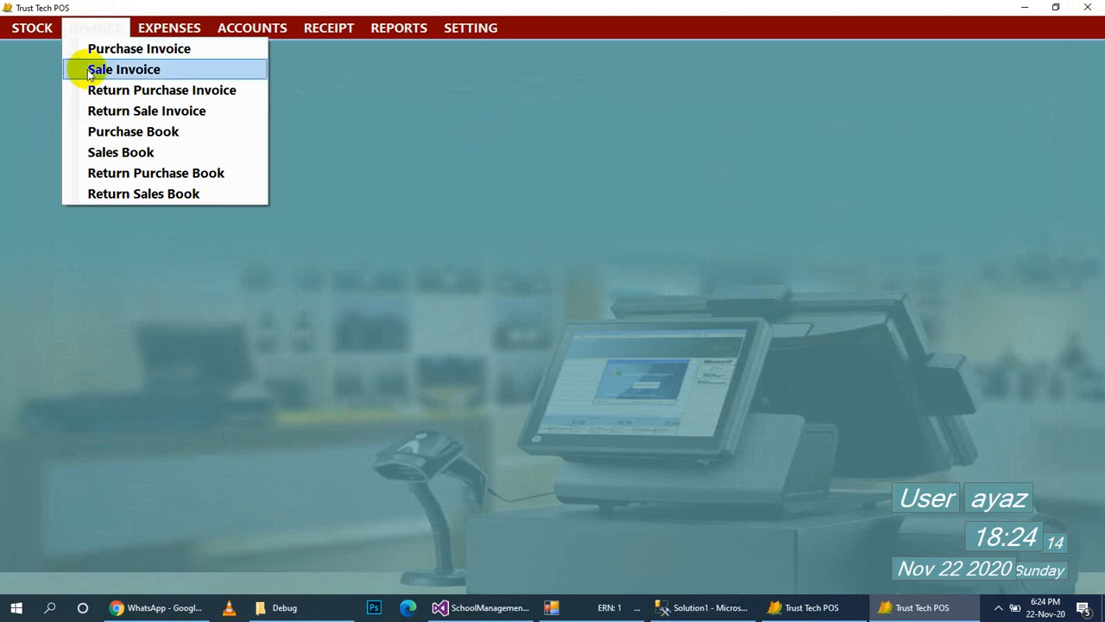
Switch a new purchase invoice between Cash and Credit, then close it.
left_click(109, 54)
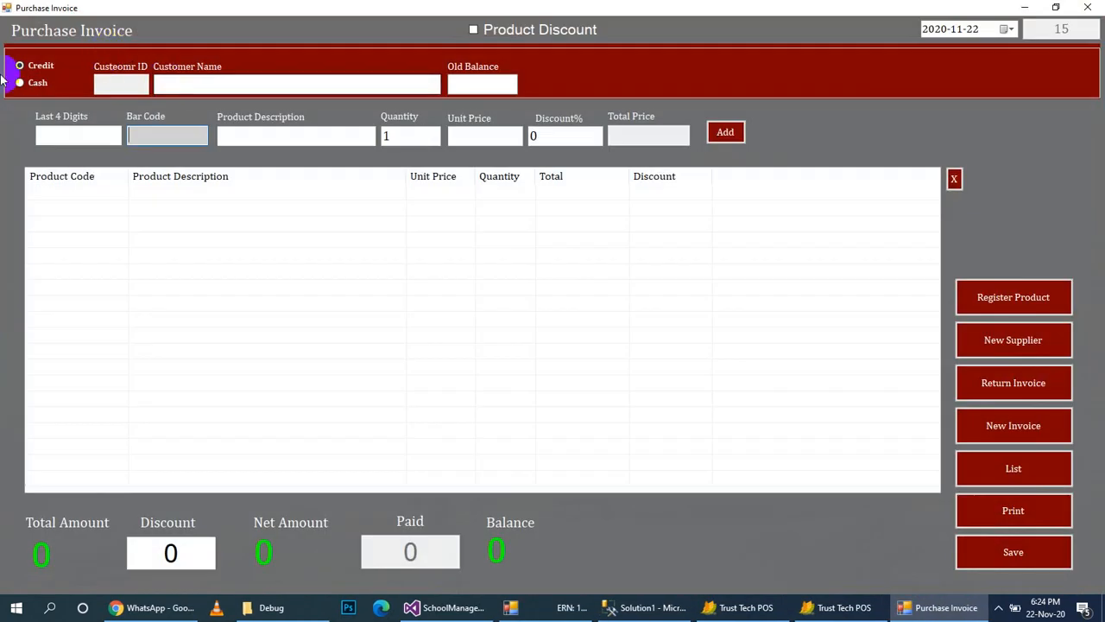
left_click(21, 83)
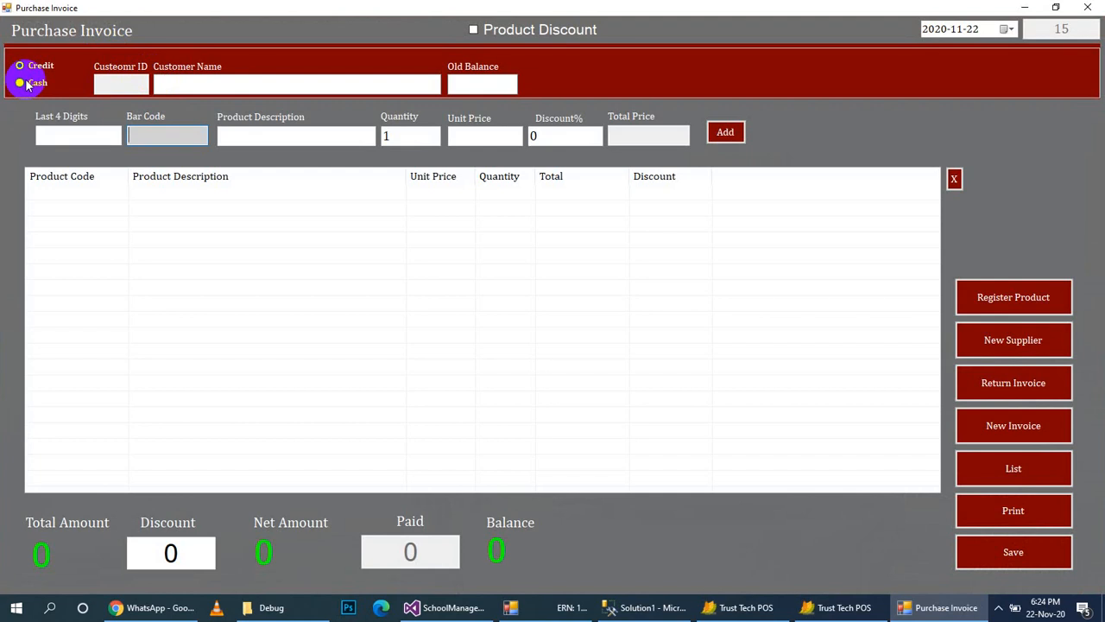
left_click(34, 70)
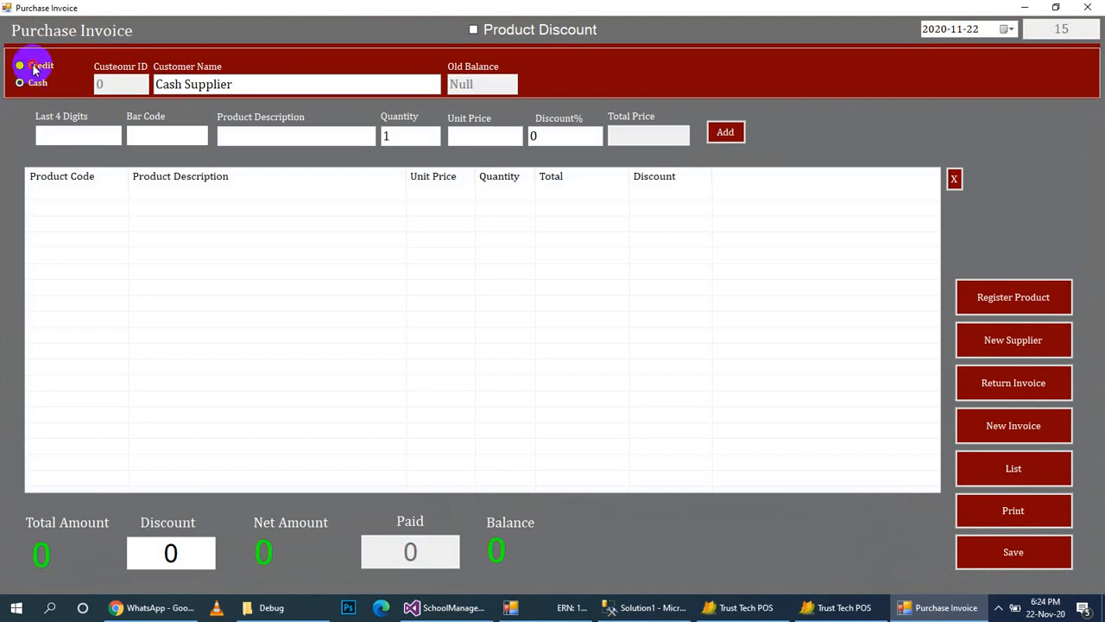
left_click(169, 79)
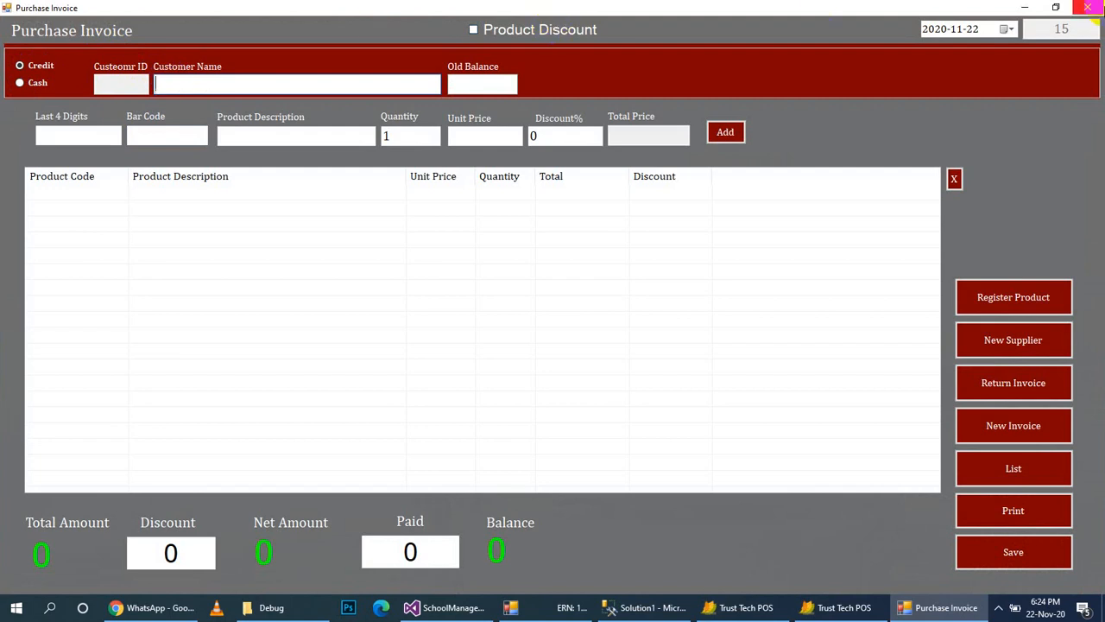
left_click(1085, 9)
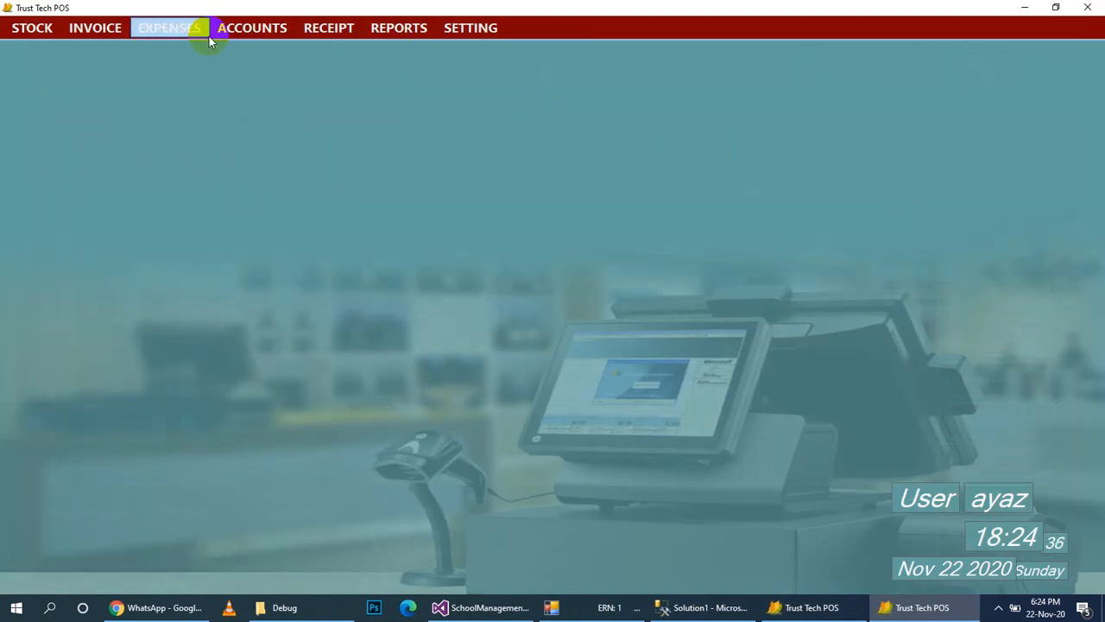
Review the Supplier Accounts details list (total 3953535) and close it.
left_click(222, 30)
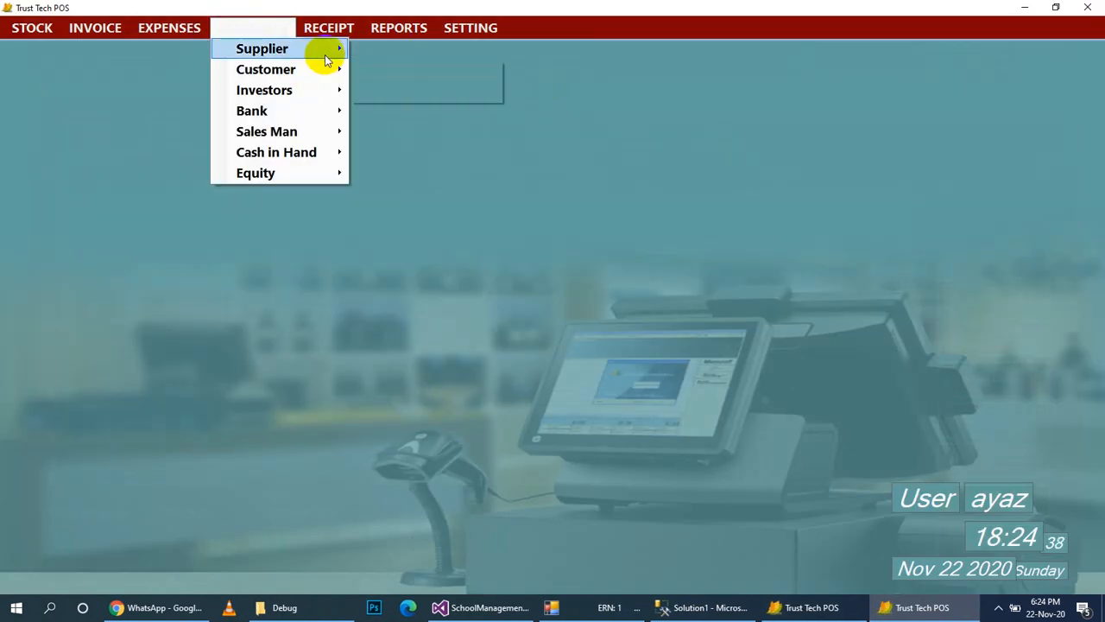
mouse_move(324, 49)
left_click(386, 73)
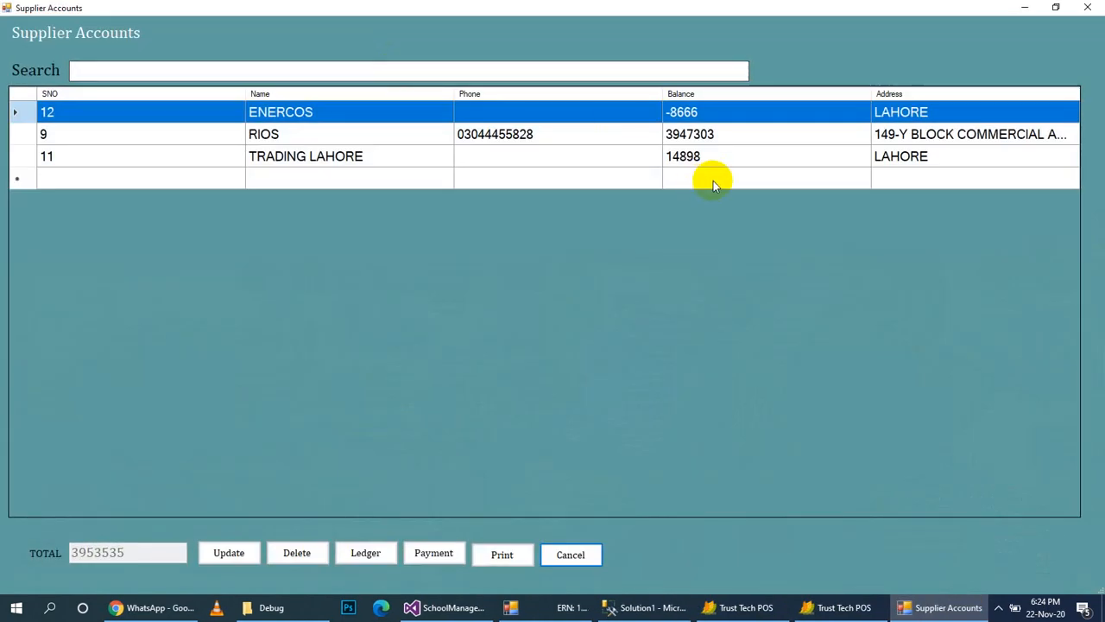
left_click(1087, 8)
Add 1000 units of Testing at 100.00 with 10% discount to a RIOS purchase invoice.
left_click(78, 31)
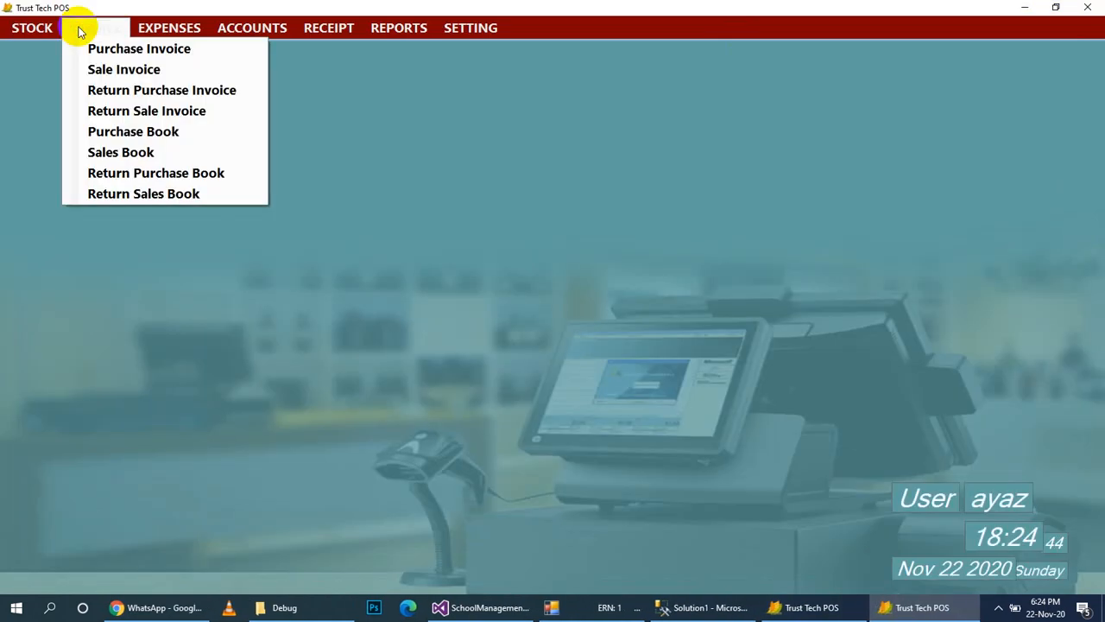
left_click(98, 46)
left_click(218, 85)
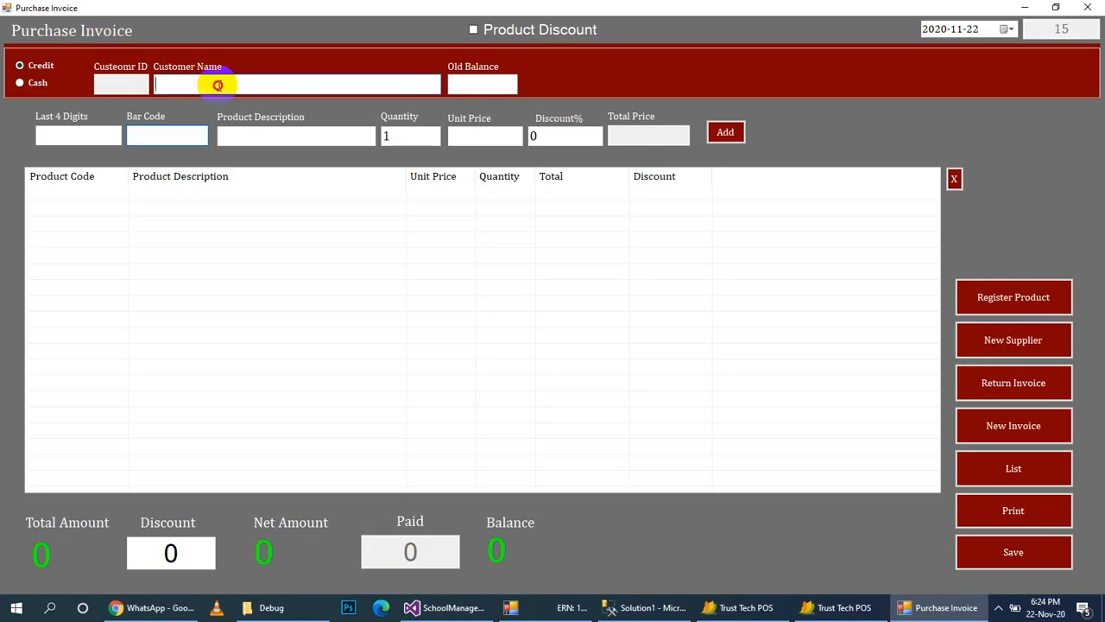
type("RIOS")
key("Return")
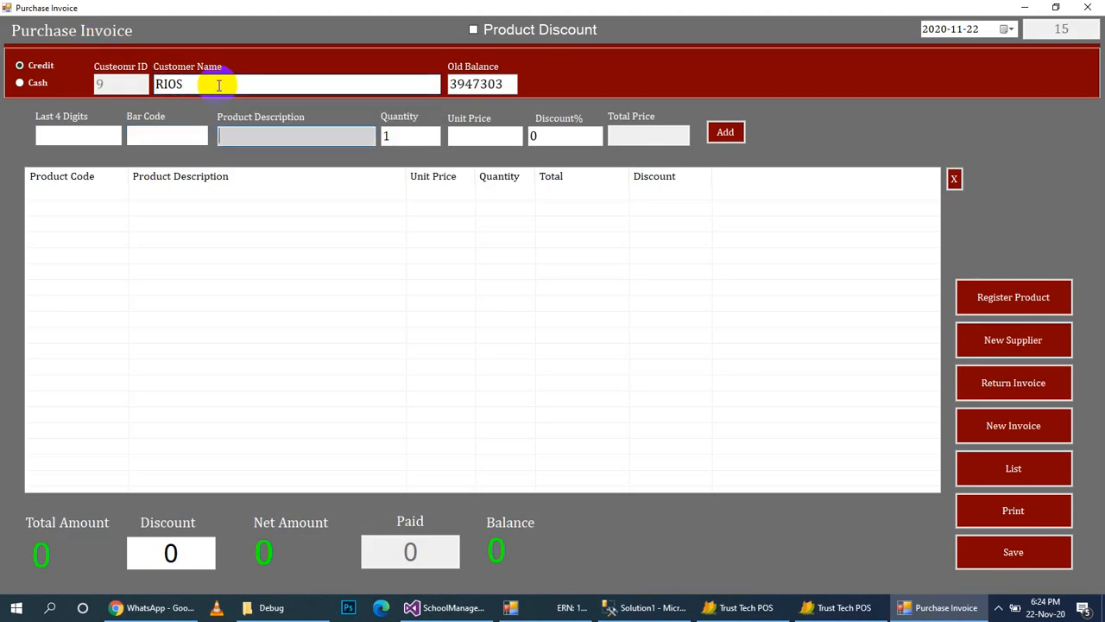
type("te")
key("Down")
key("Return")
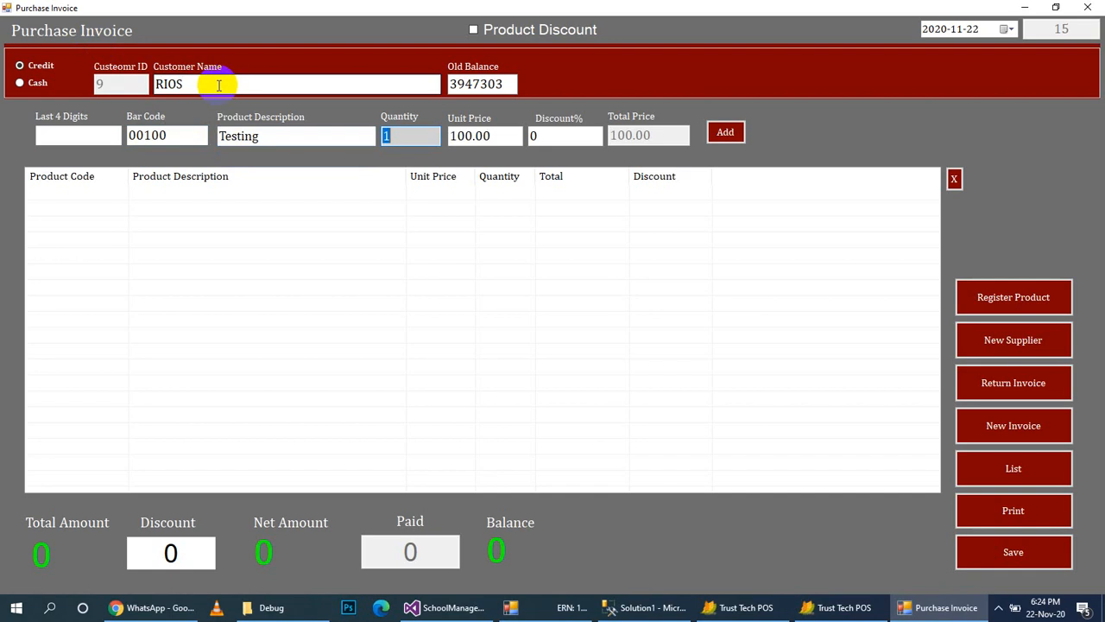
type("000")
key("Return")
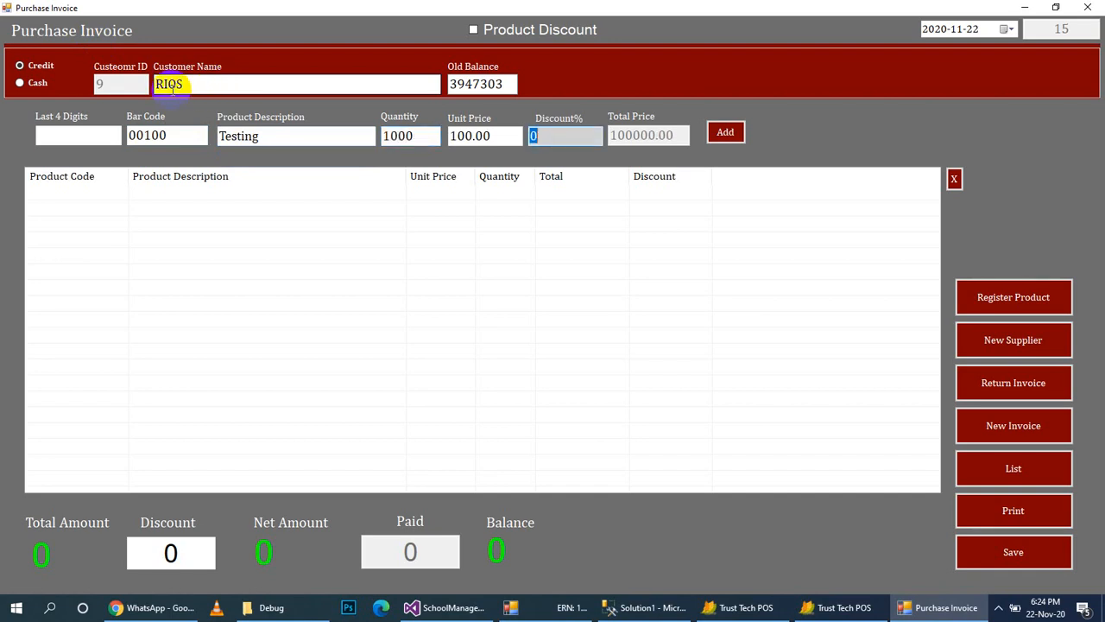
type("10")
key("Return")
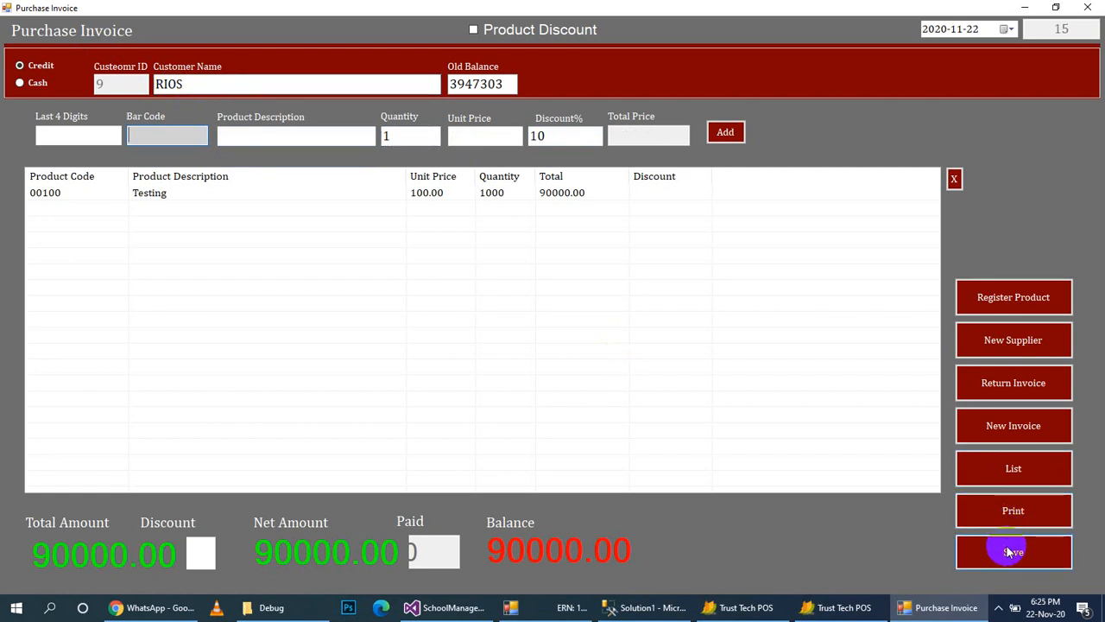
Save the RIOS purchase invoice, dismiss the print error and close the form.
left_click(1010, 552)
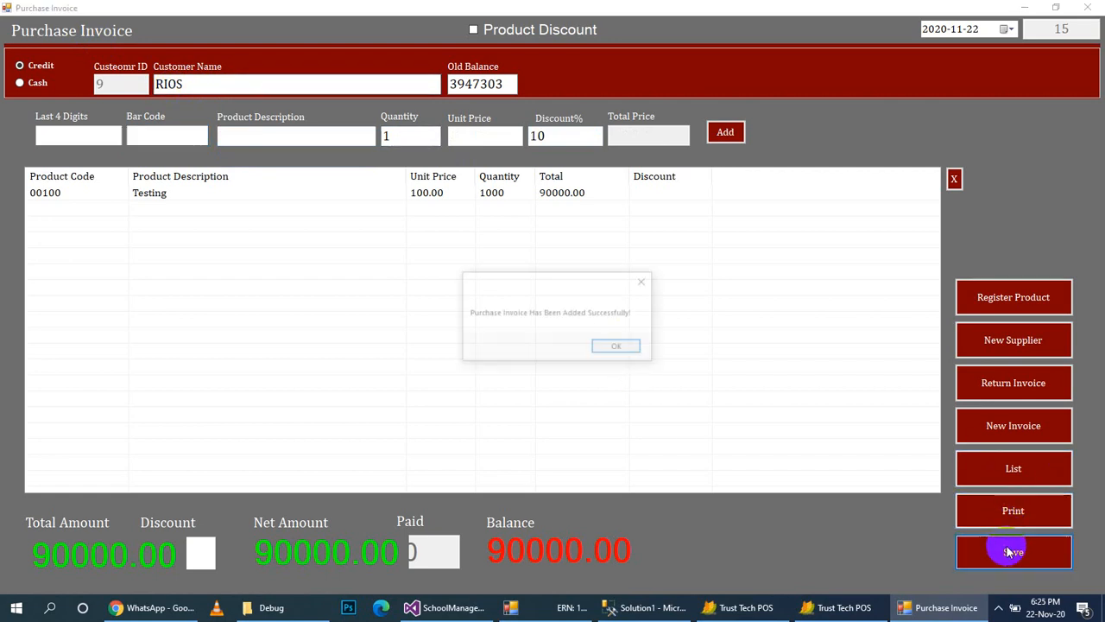
left_click(608, 348)
left_click(1034, 511)
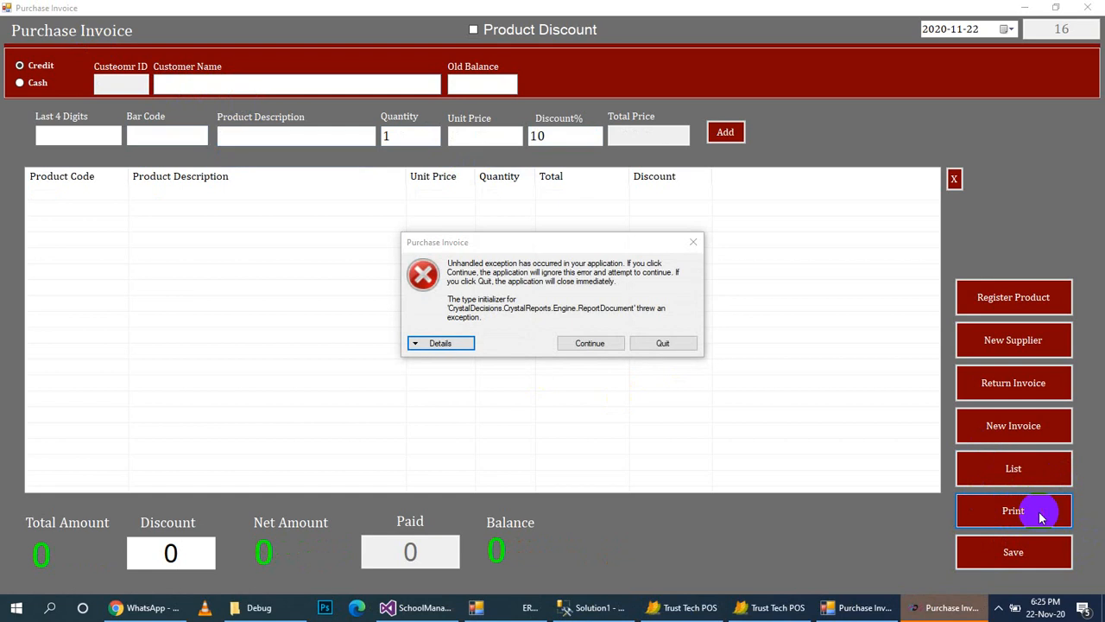
left_click(693, 243)
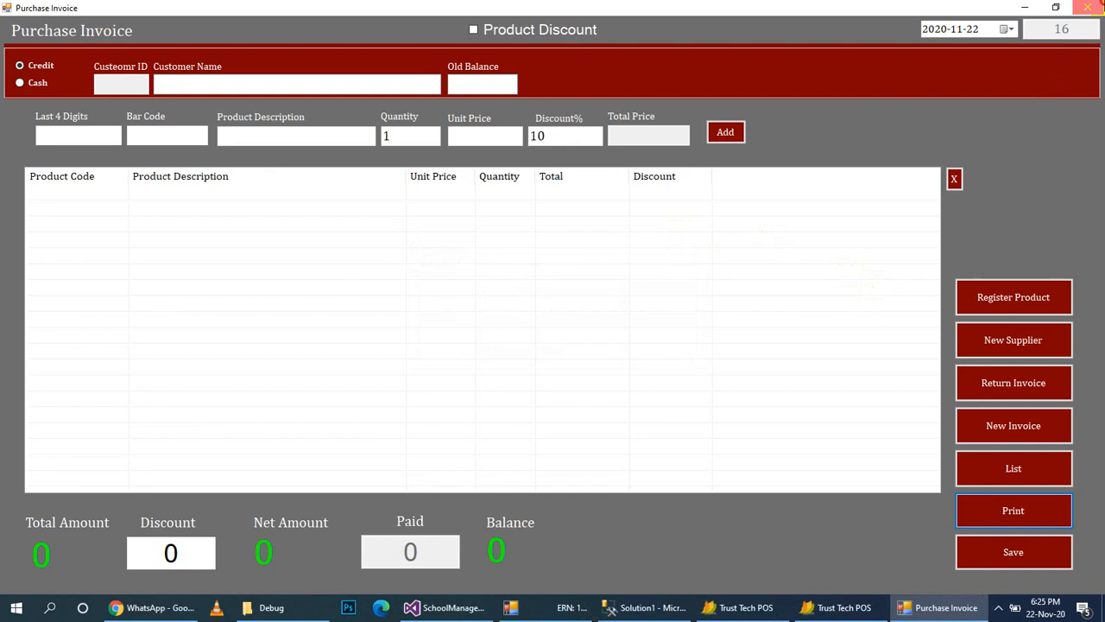
left_click(1088, 7)
left_click(43, 28)
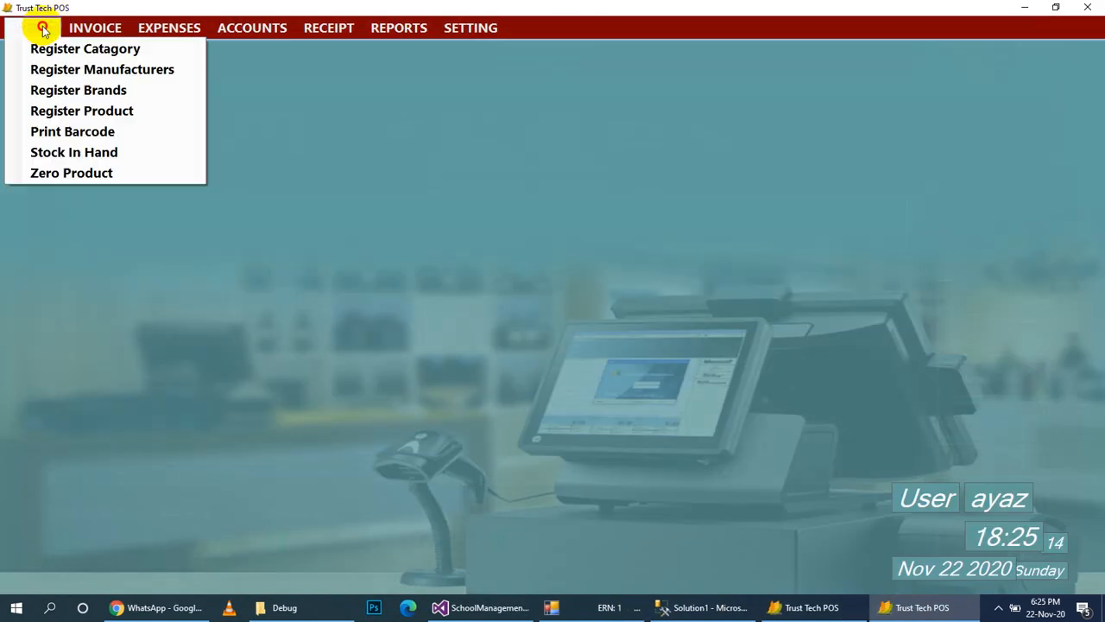
Check Testing's stock ledger, now 2000 with bill 15 adding 1000, then close it.
left_click(82, 152)
left_click(211, 57)
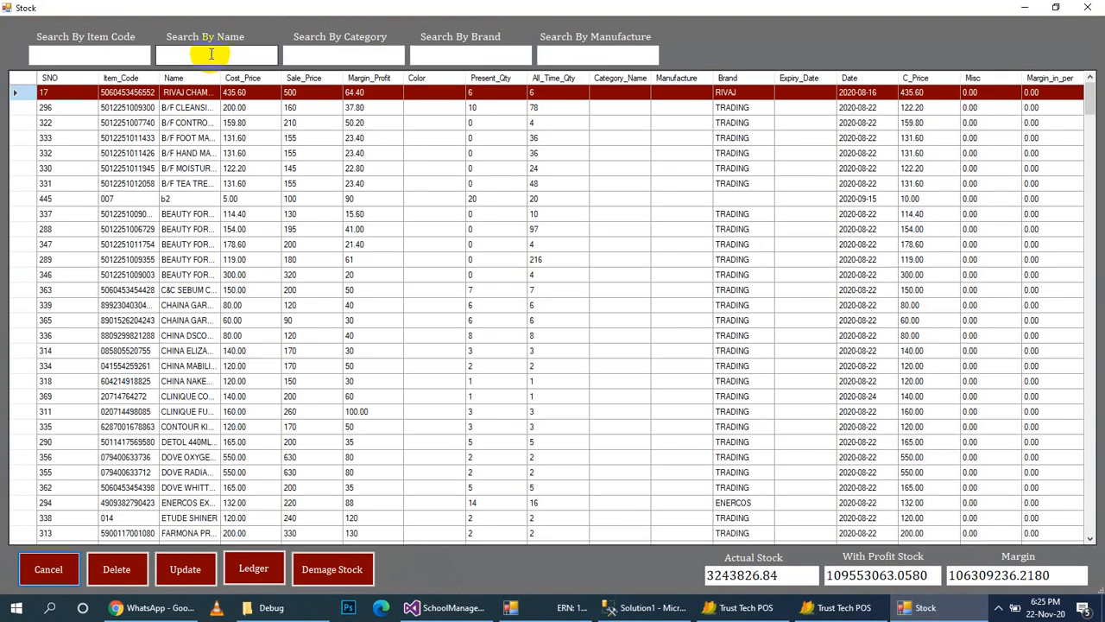
type("test")
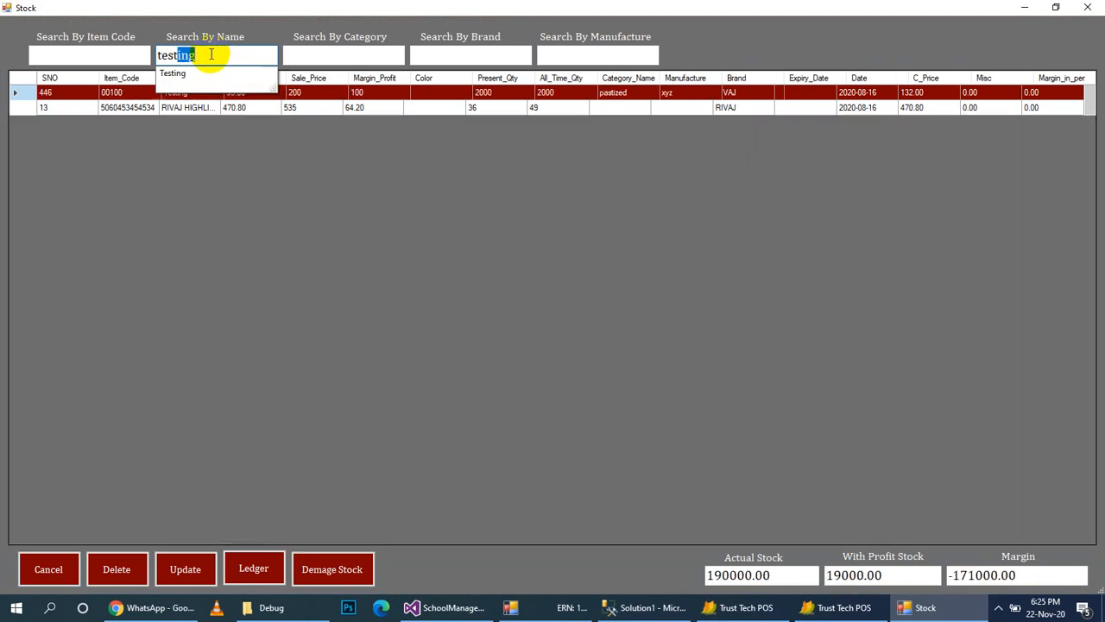
key("Down")
key("Return")
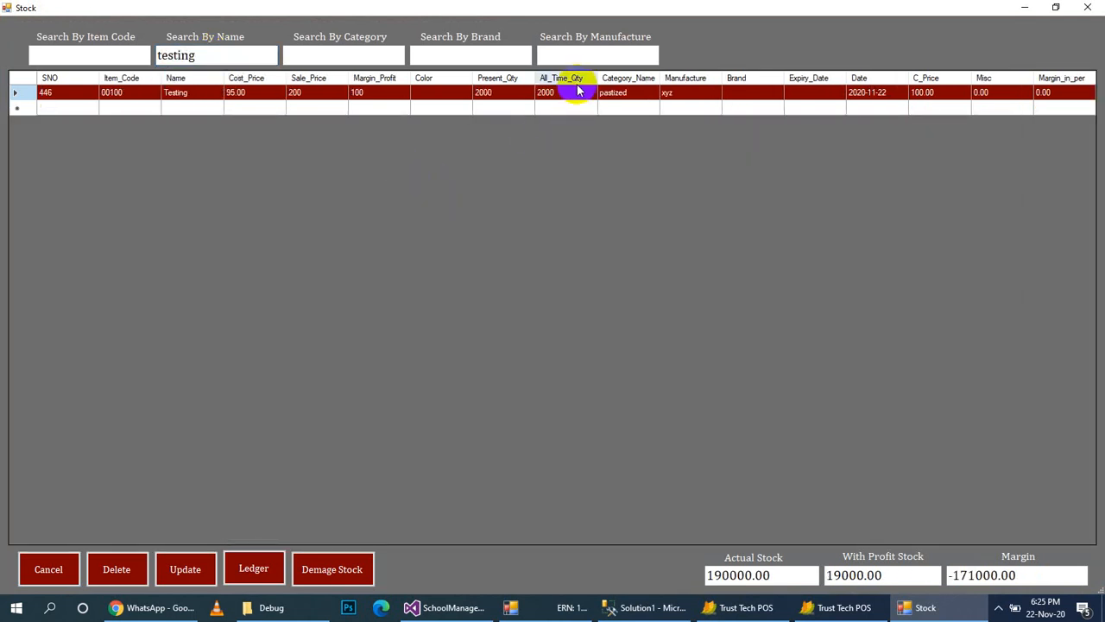
left_click(265, 569)
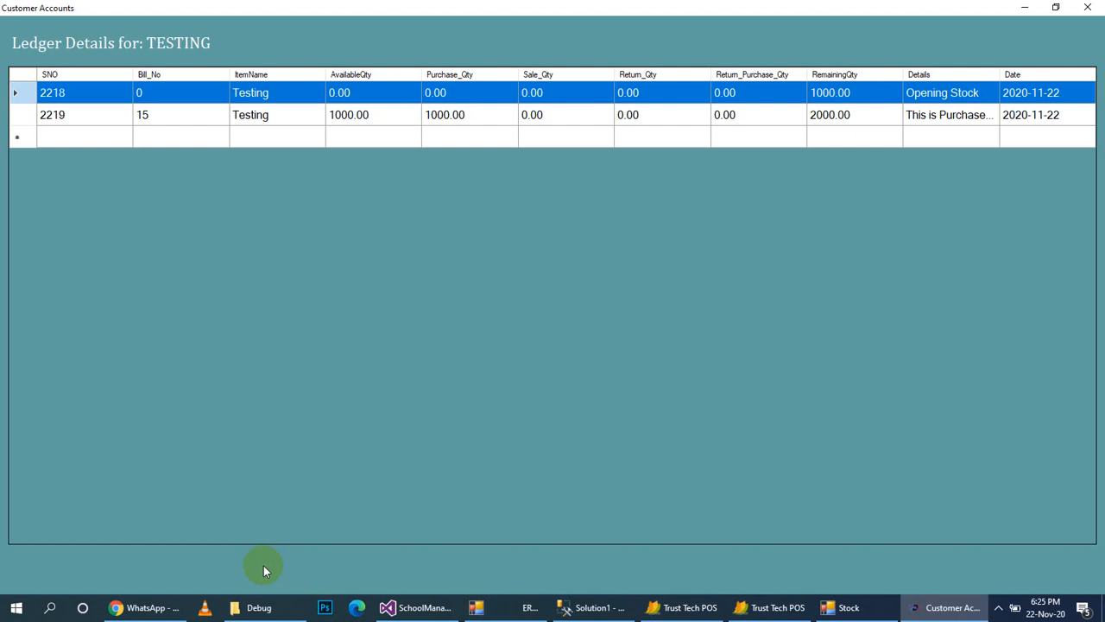
left_click(658, 116)
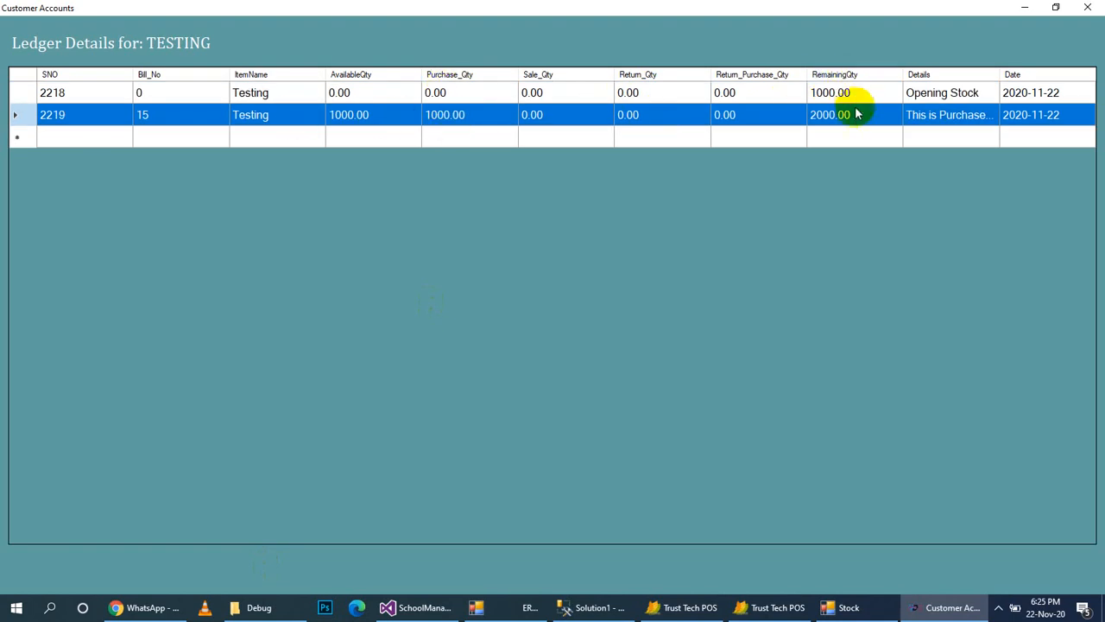
left_click(1087, 8)
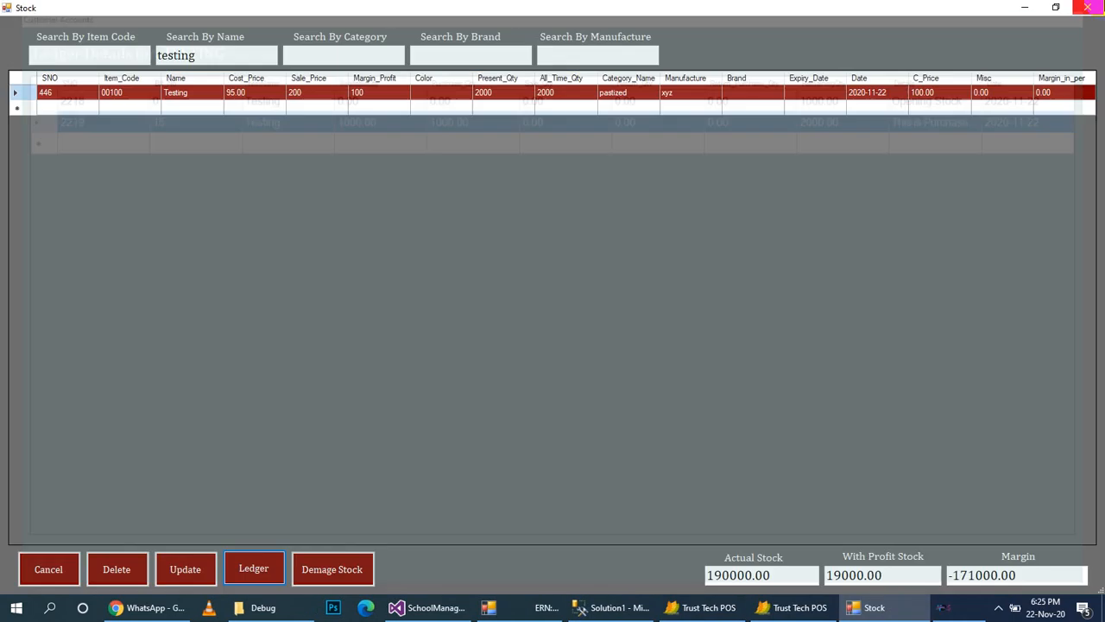
left_click(1087, 8)
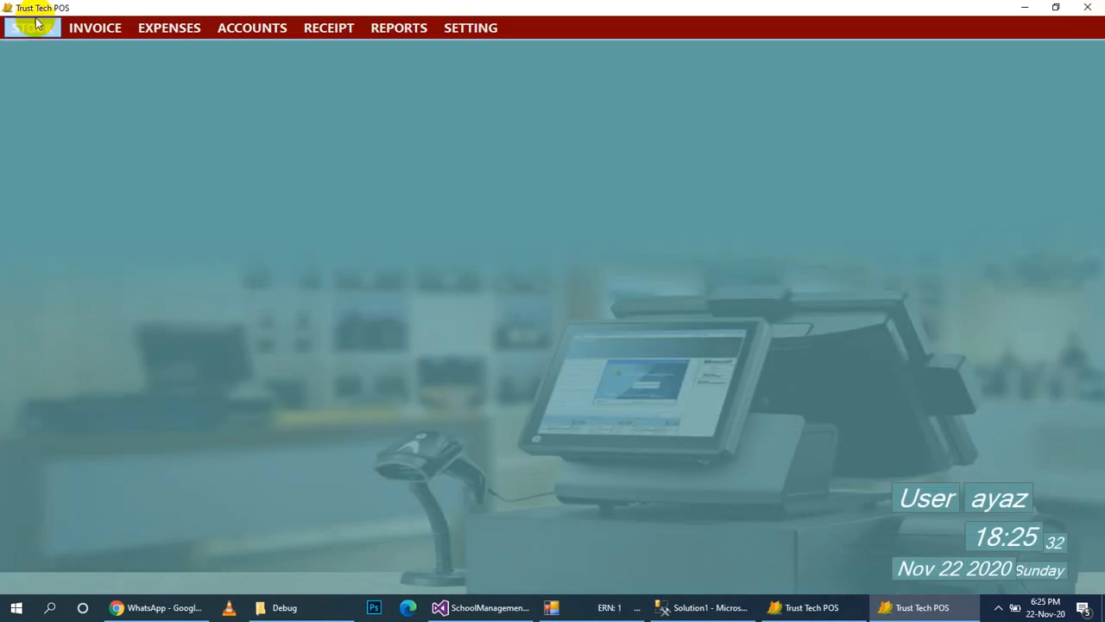
Start a credit sale invoice and fill in the customer, order-taker and supplier names.
left_click(75, 31)
left_click(96, 69)
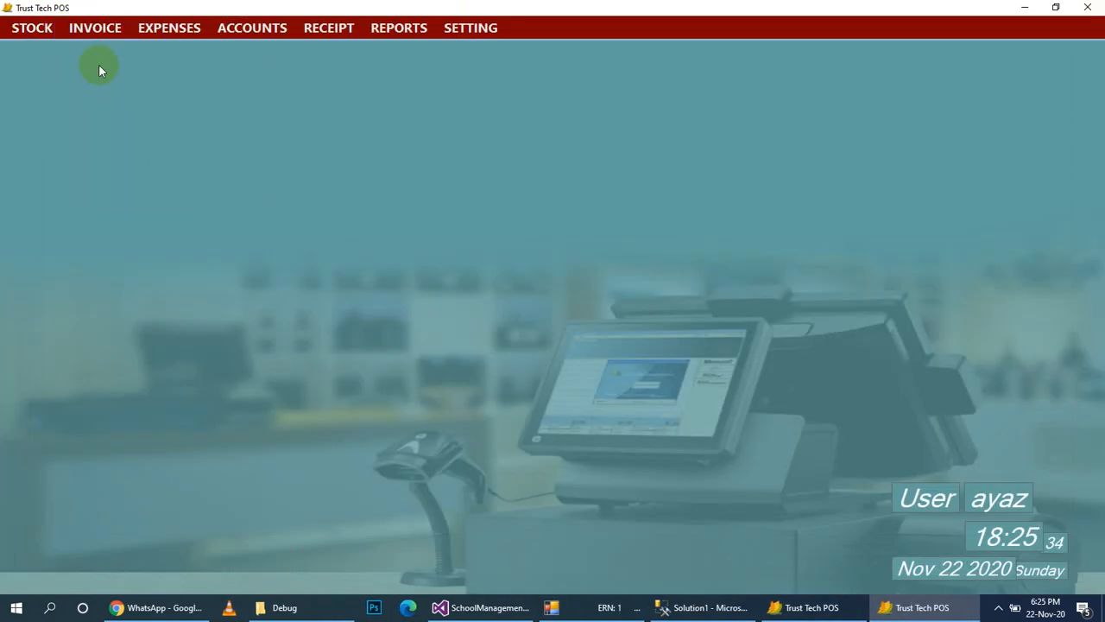
left_click(37, 86)
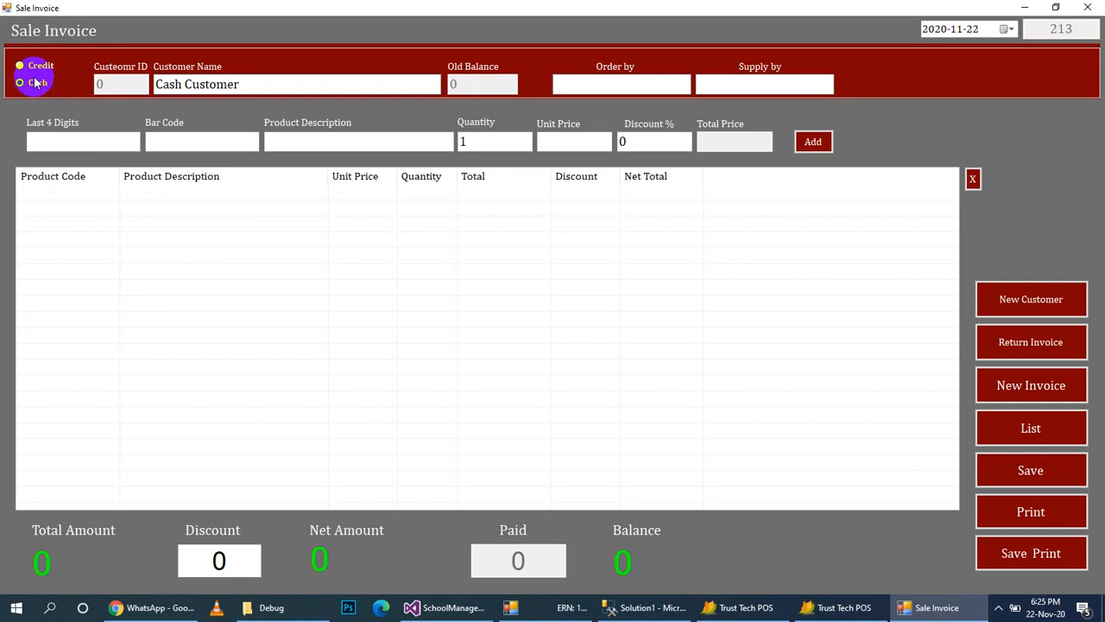
left_click(32, 69)
left_click(173, 80)
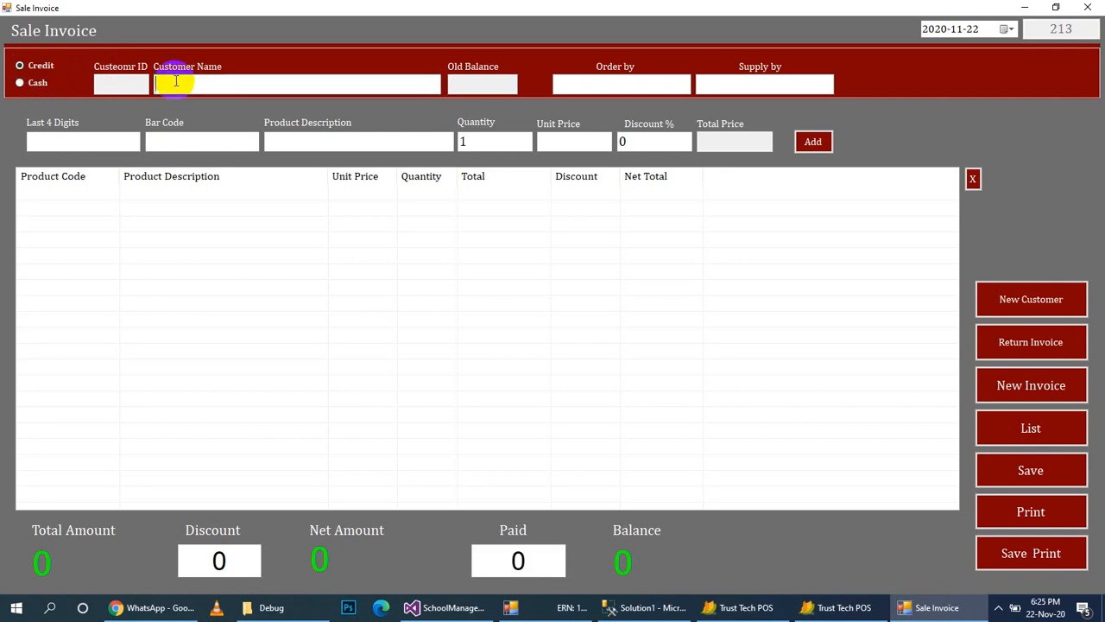
type("i")
key("Down")
key("Down")
key("Down")
key("Down")
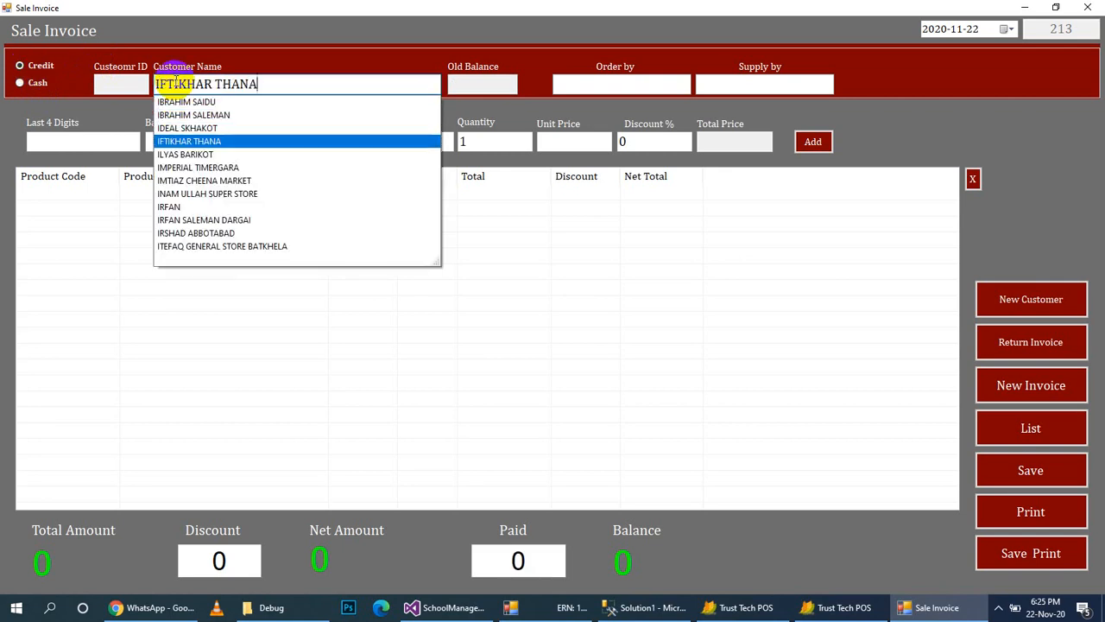
key("Return")
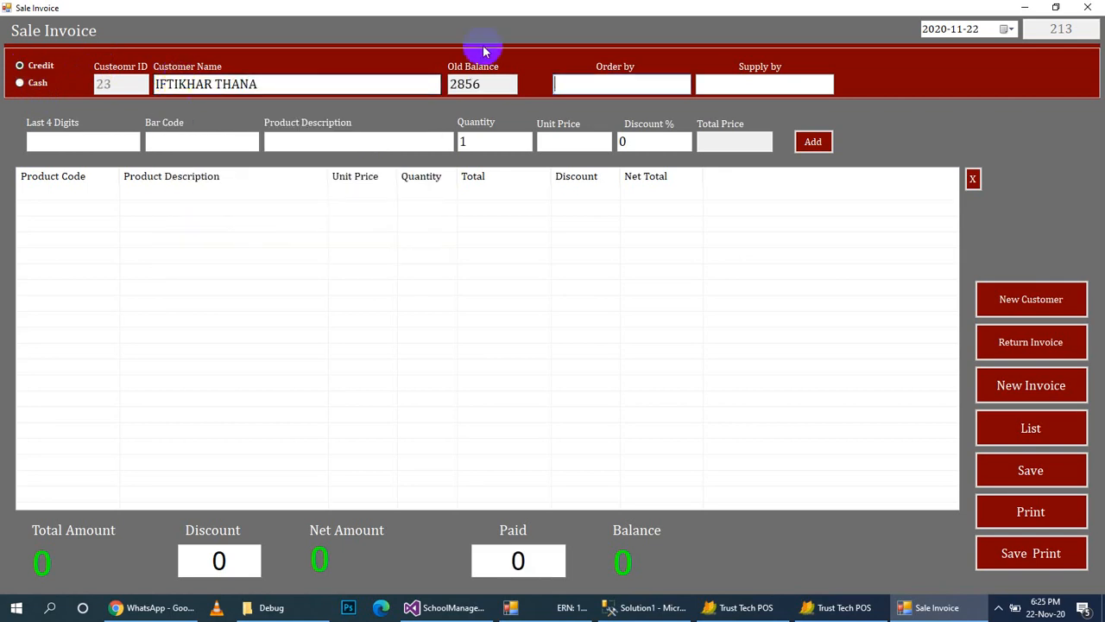
type("ayaz")
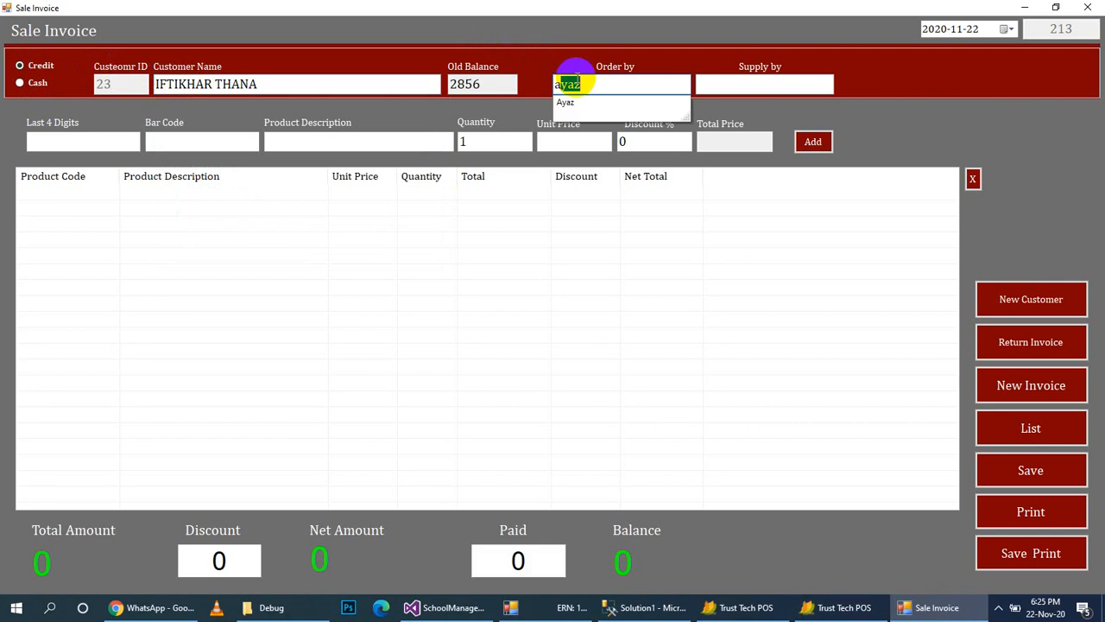
key("Return")
type("s")
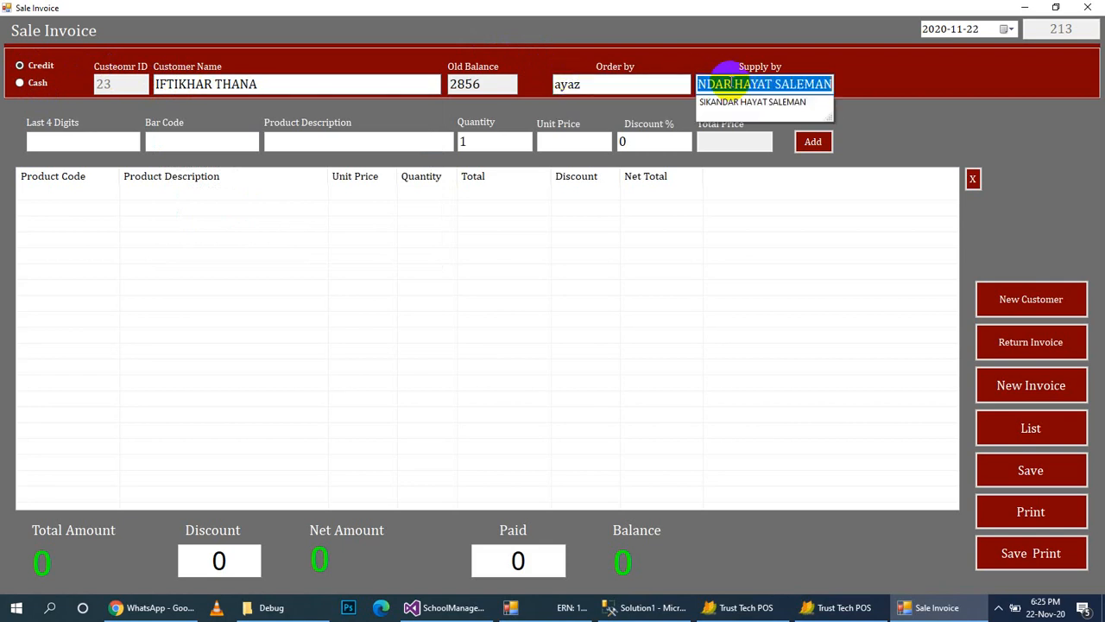
key("Return")
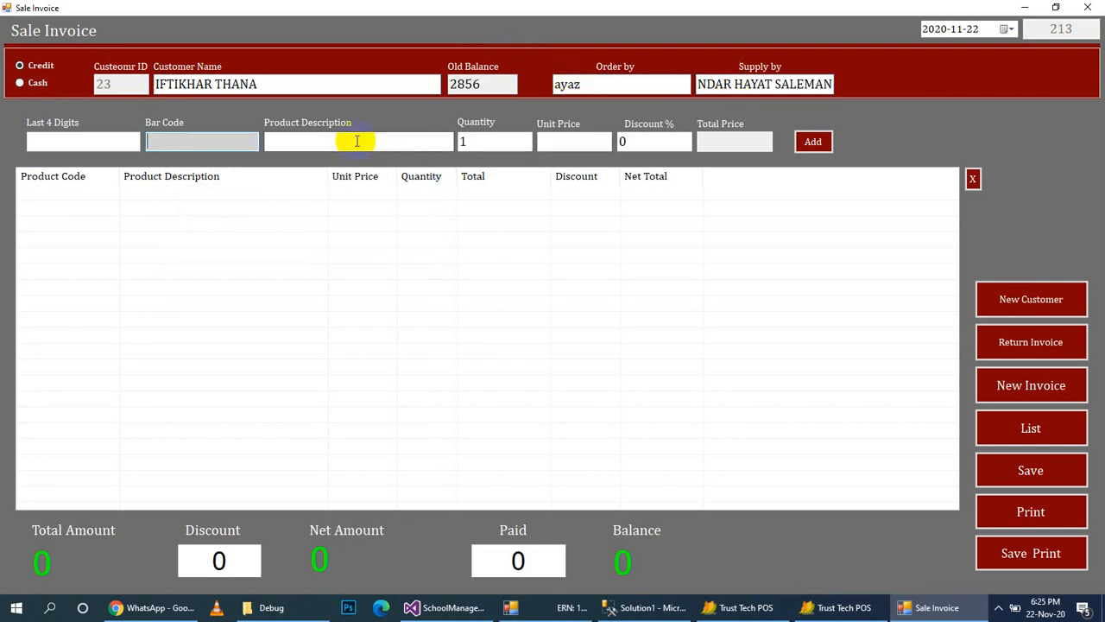
Add 500 units of Testing at 200 with 10% discount and save the invoice.
left_click(347, 141)
type("t")
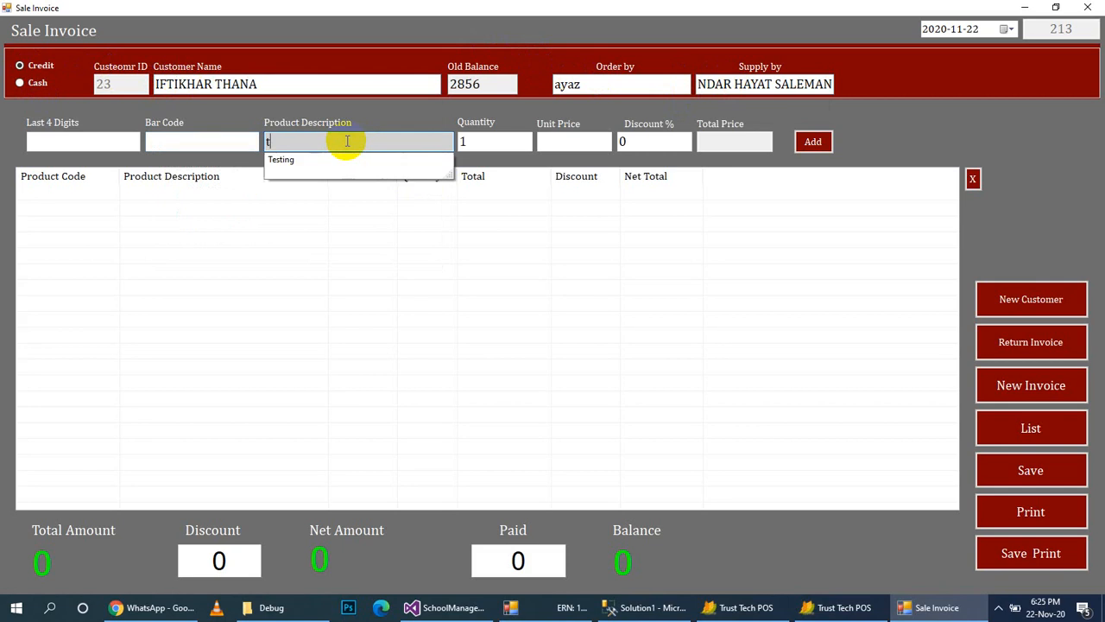
key("Down")
key("Return")
key("Return")
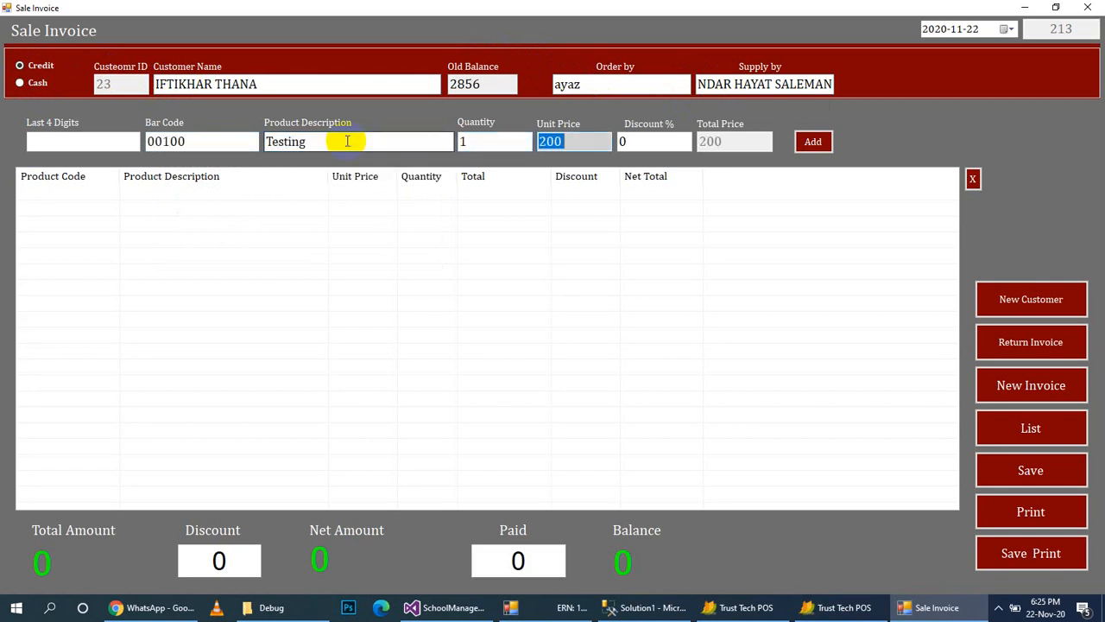
left_click(496, 141)
key("BackSpace")
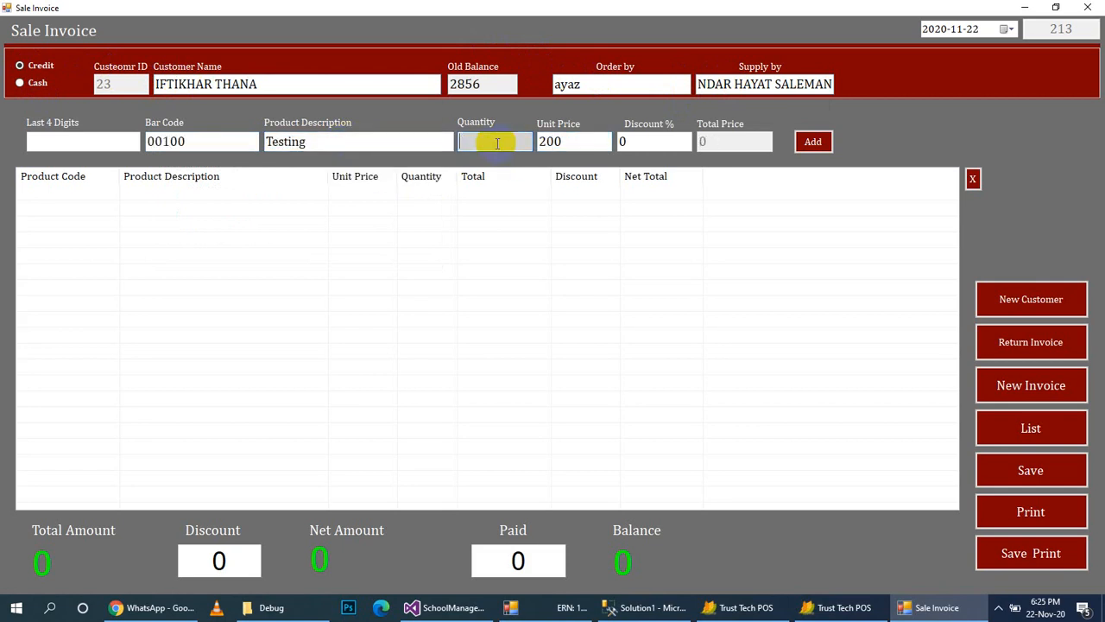
key("Return")
key("Return")
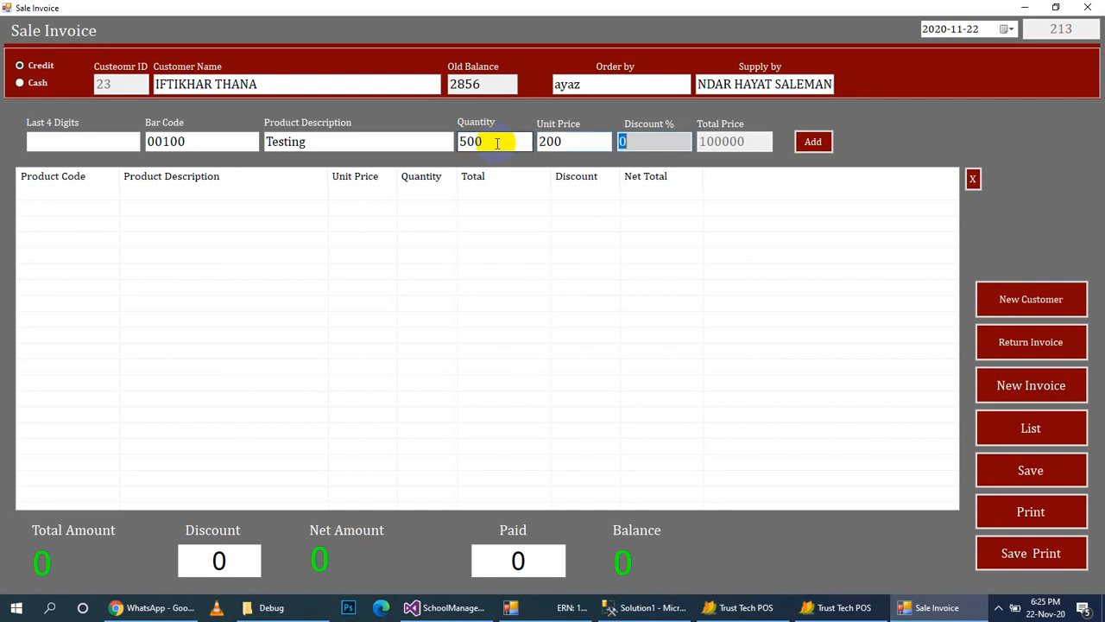
key("Return")
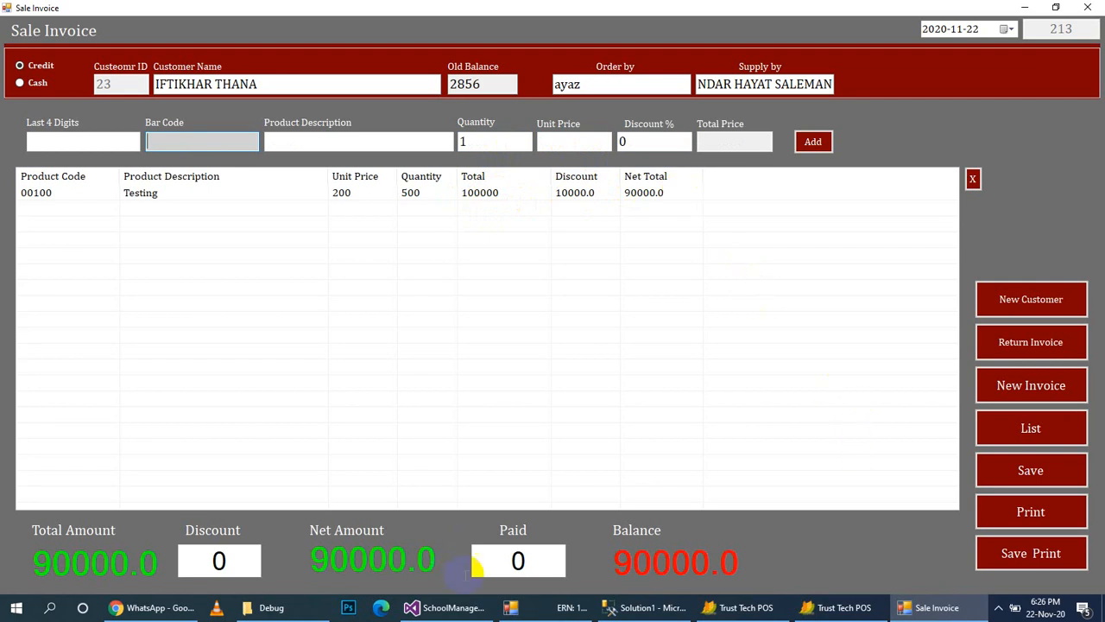
left_click(1057, 475)
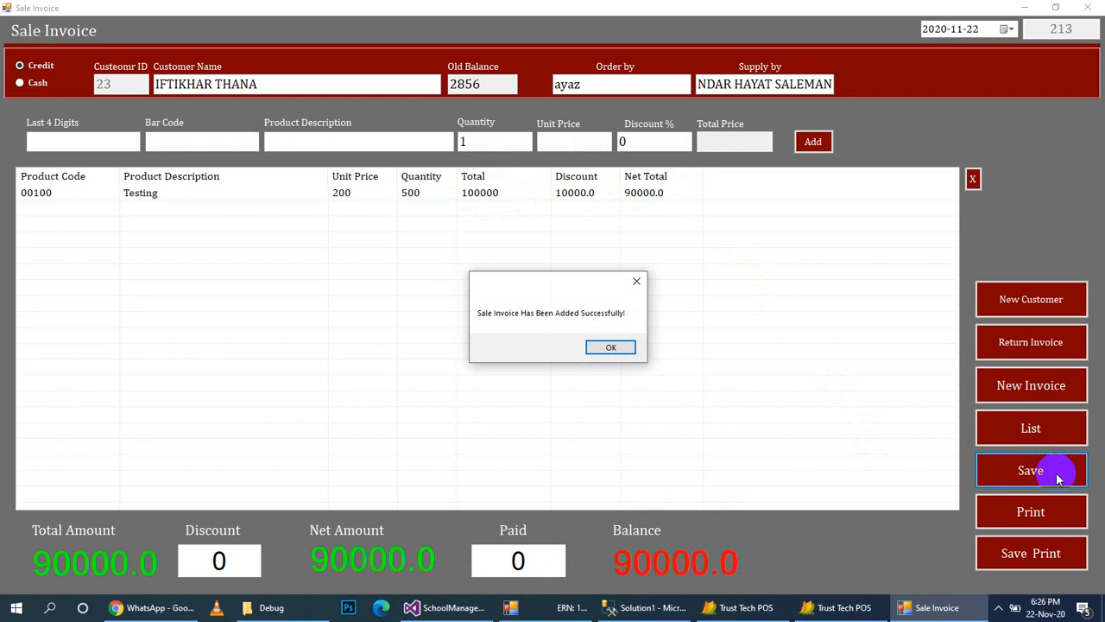
left_click(612, 346)
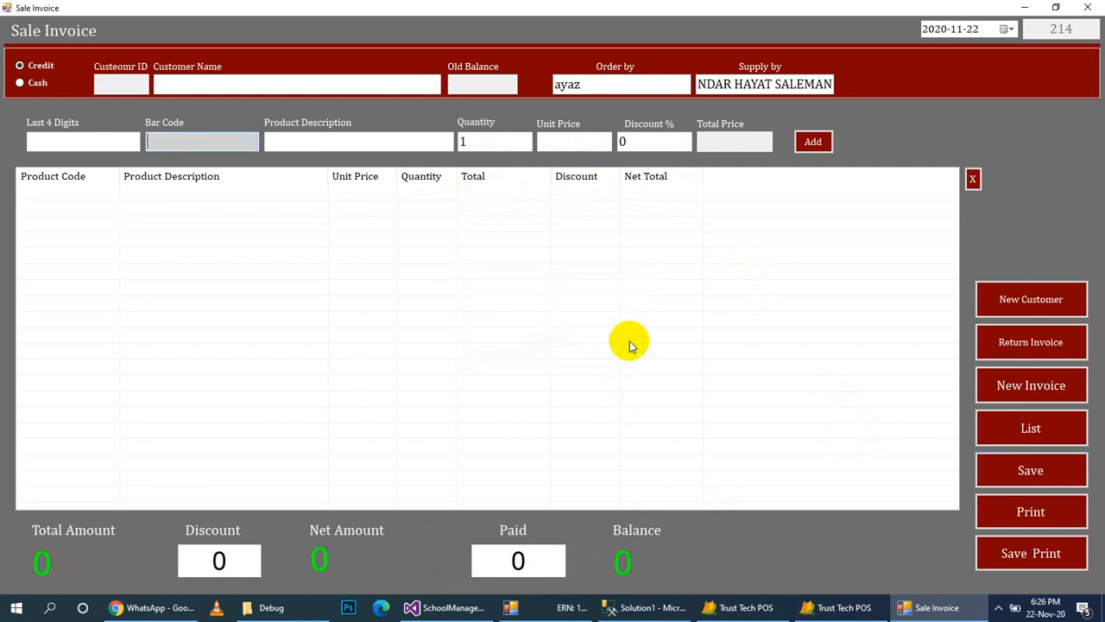
Search the Stock In Hand list for the Testing item.
left_click(1087, 7)
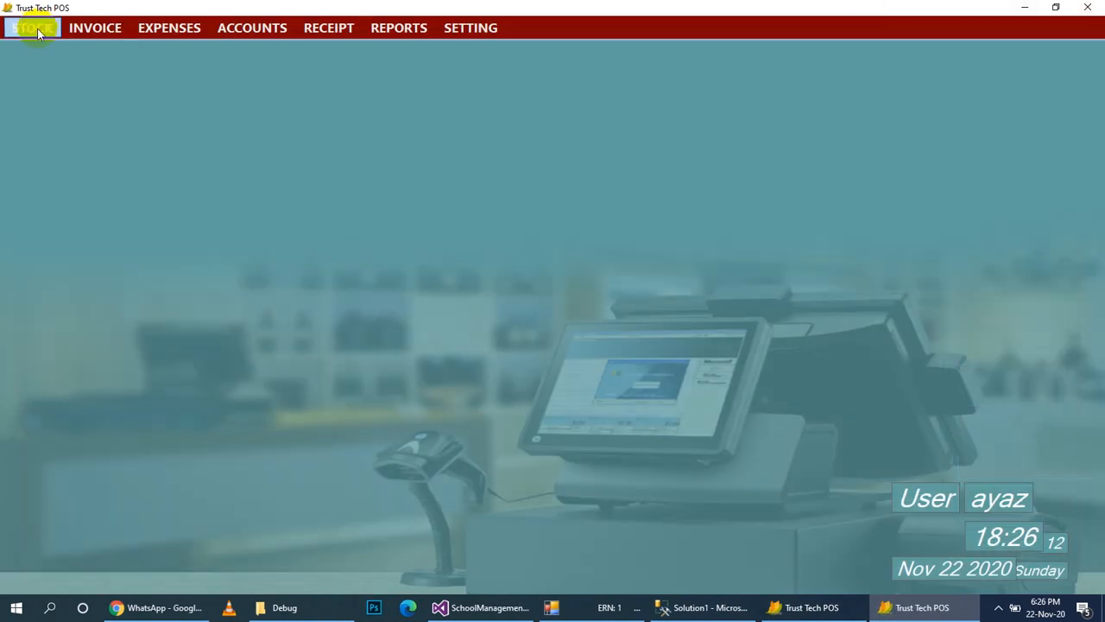
left_click(35, 29)
left_click(94, 159)
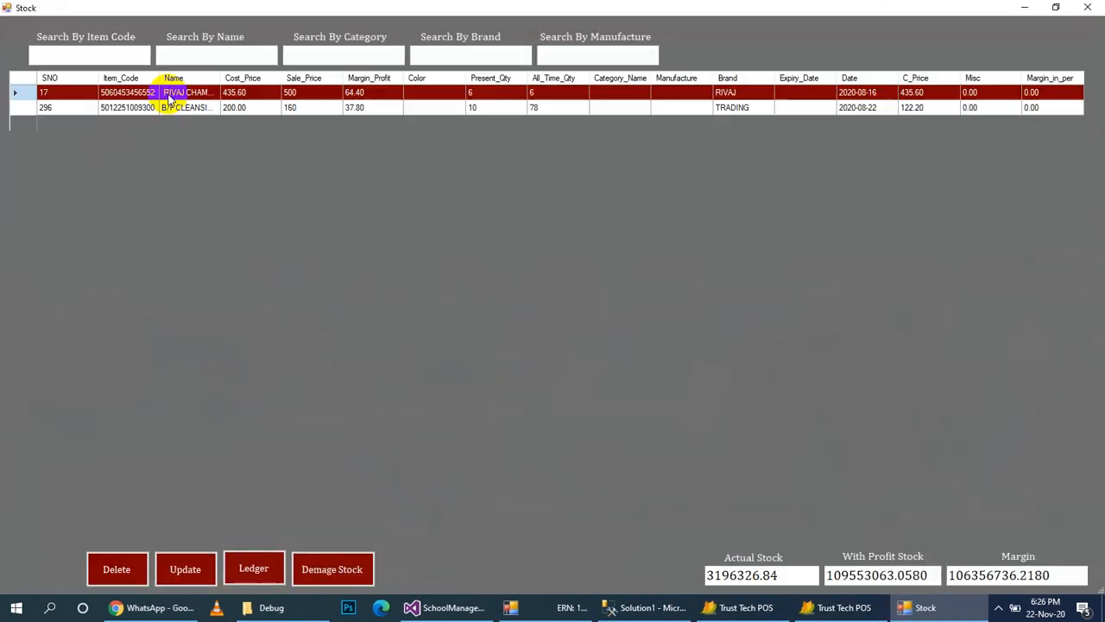
left_click(185, 55)
type("testing")
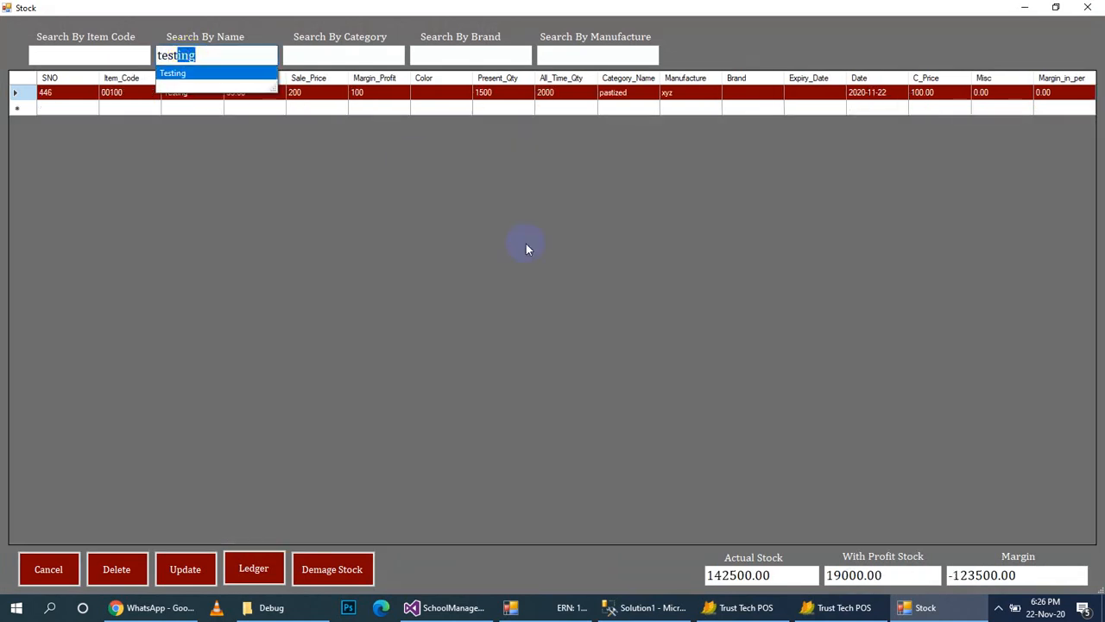
key("Return")
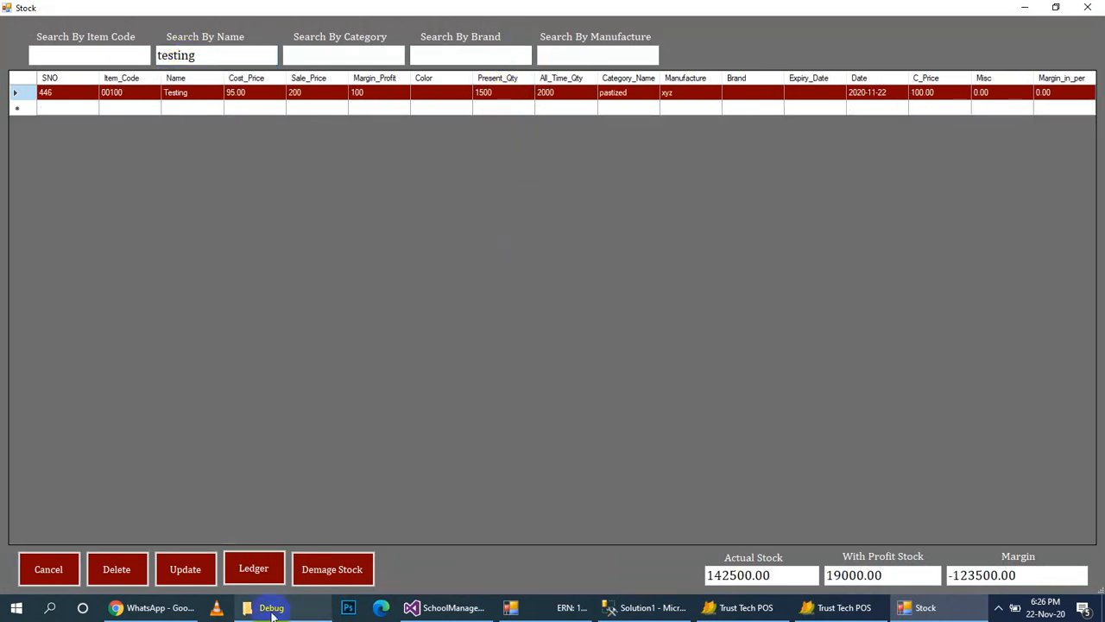
Check Testing's stock ledger: bill 213's 500-unit sale left 1500 in stock.
left_click(255, 573)
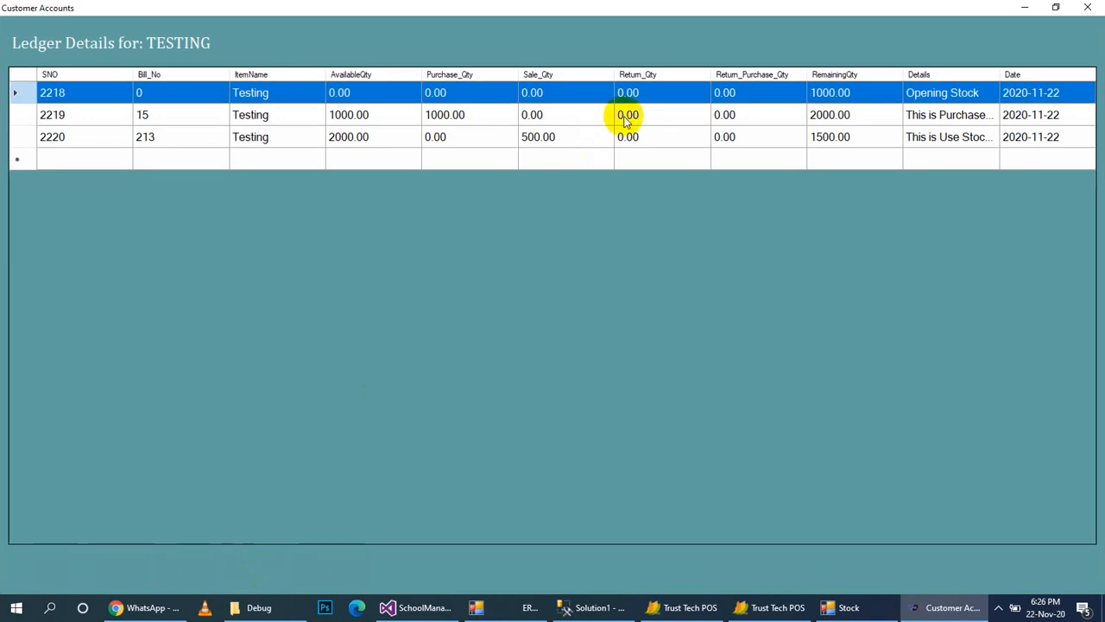
left_click(540, 145)
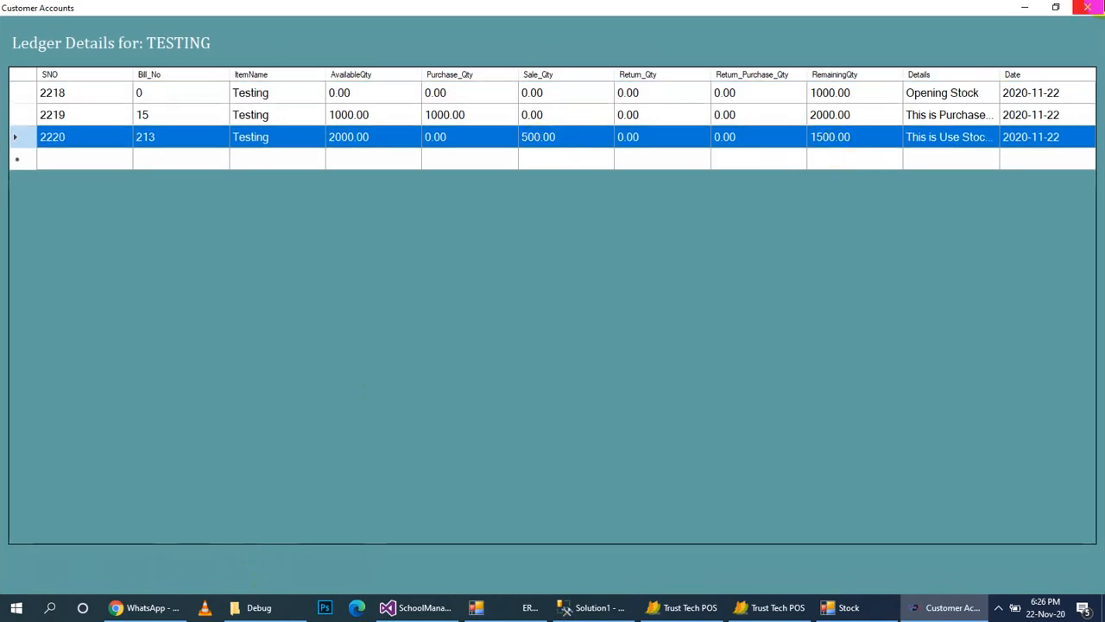
left_click(1087, 6)
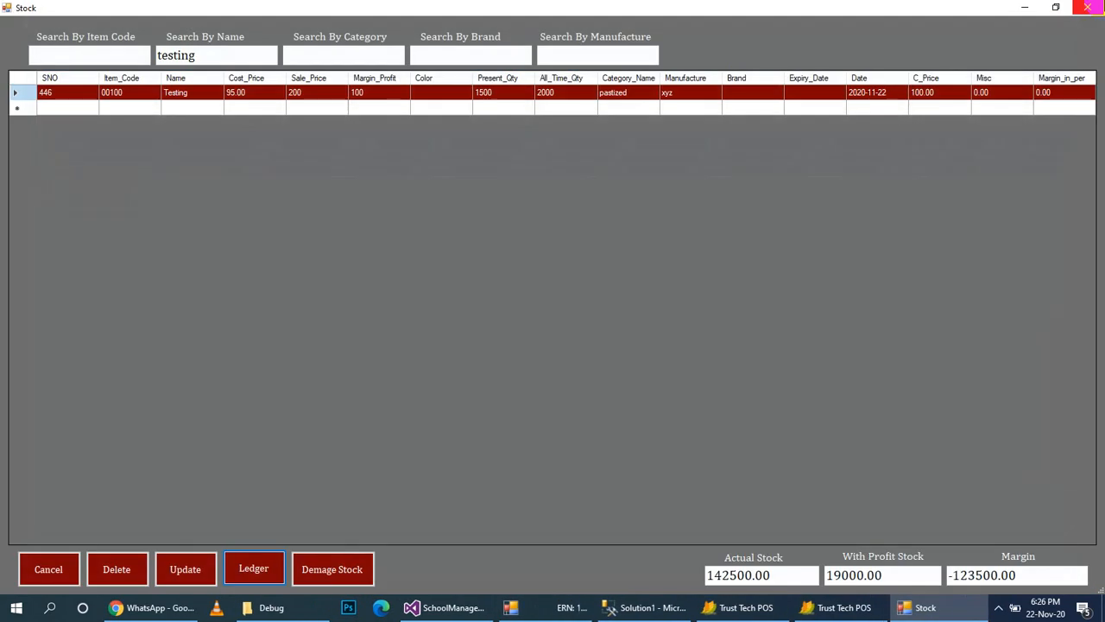
left_click(1098, 7)
left_click(104, 27)
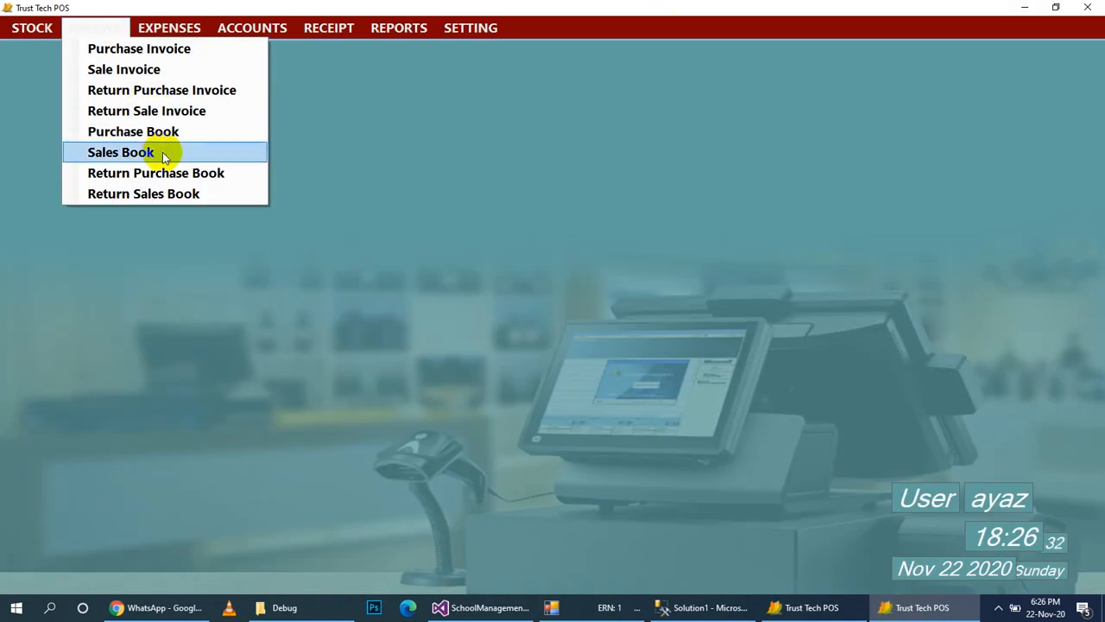
Review bill 213's profit in the Sales Book with the start date set to 2020-10-31.
left_click(162, 152)
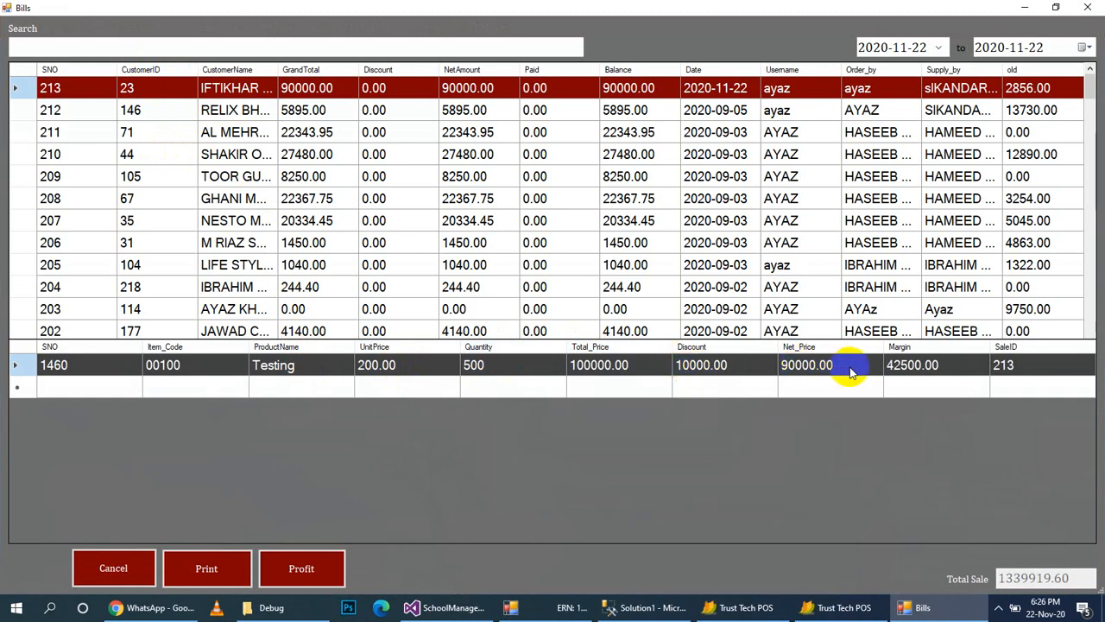
left_click(290, 577)
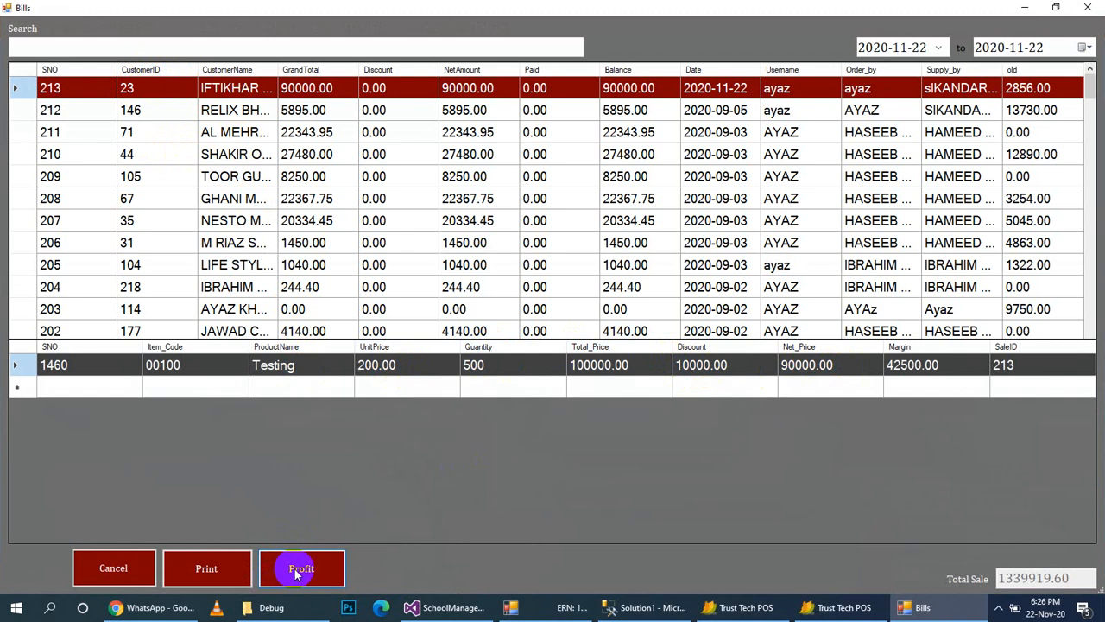
left_click(941, 48)
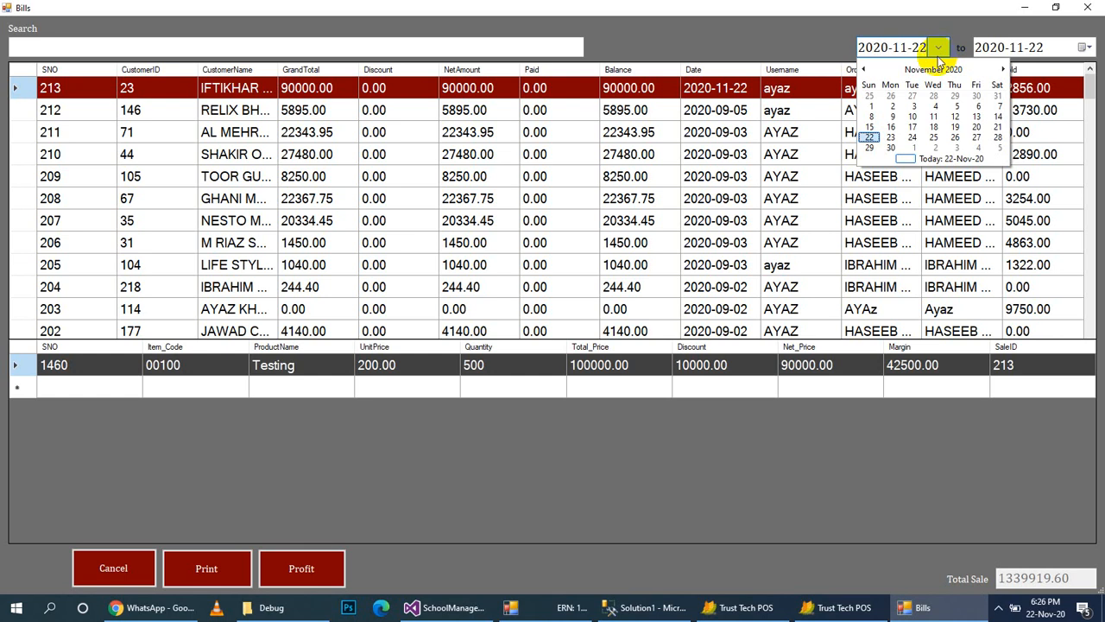
left_click(997, 95)
left_click(1088, 6)
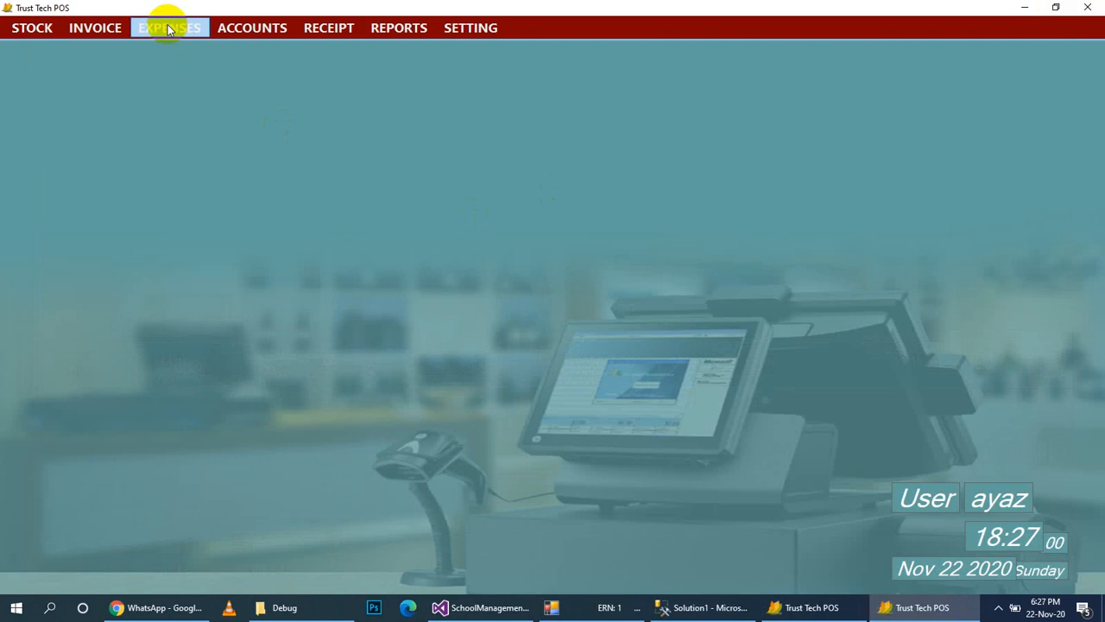
Open the Add Expenses form.
left_click(95, 27)
left_click(189, 23)
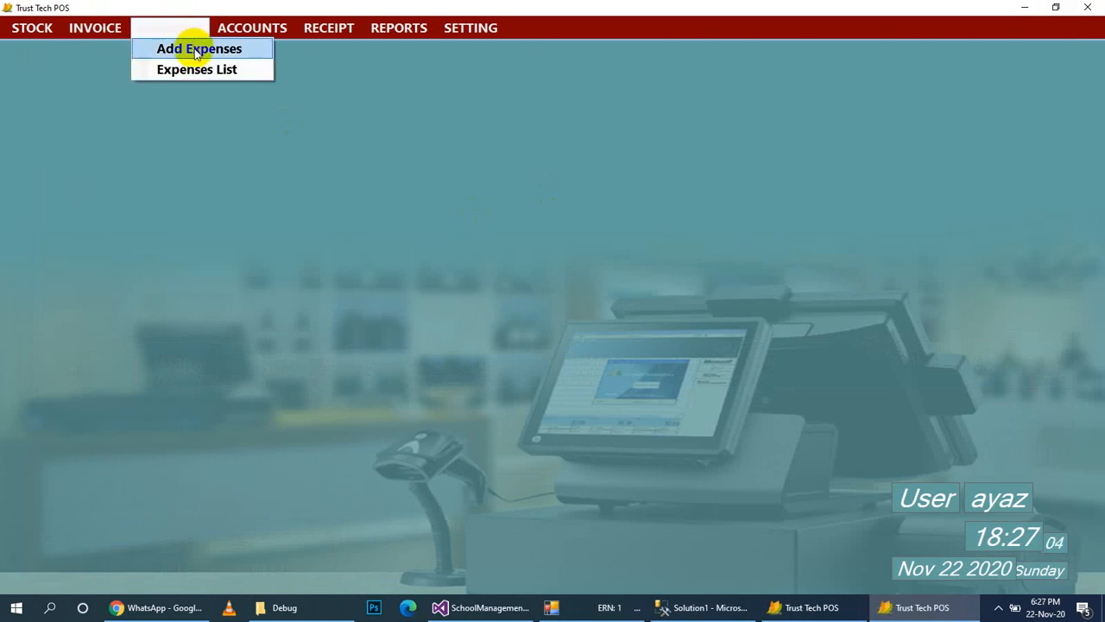
left_click(196, 50)
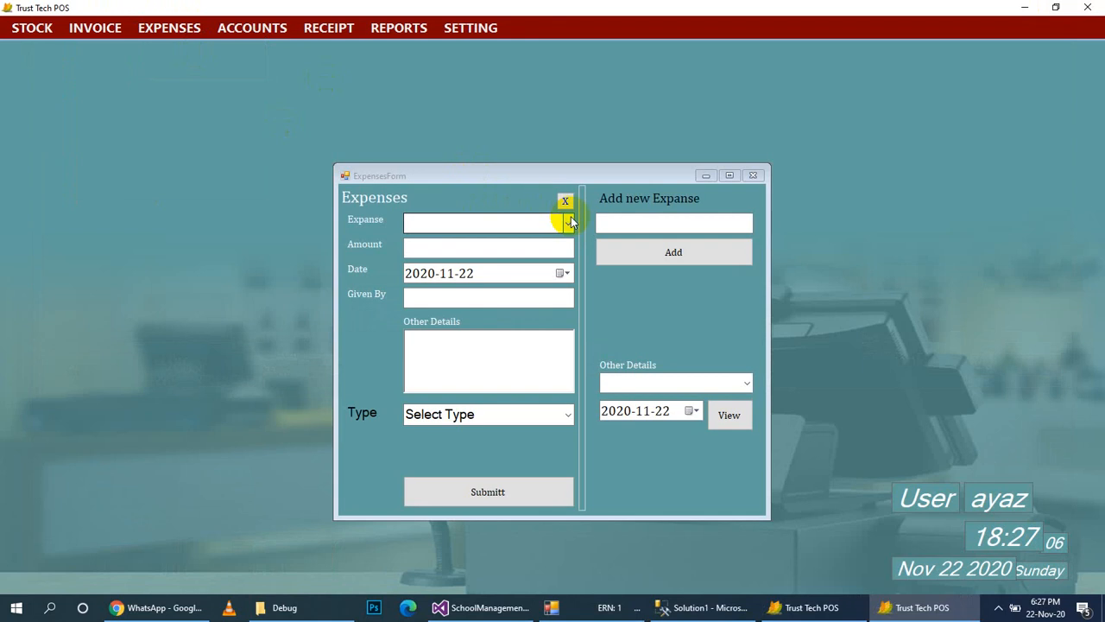
Add Internet Bill as a new expense category.
left_click(567, 223)
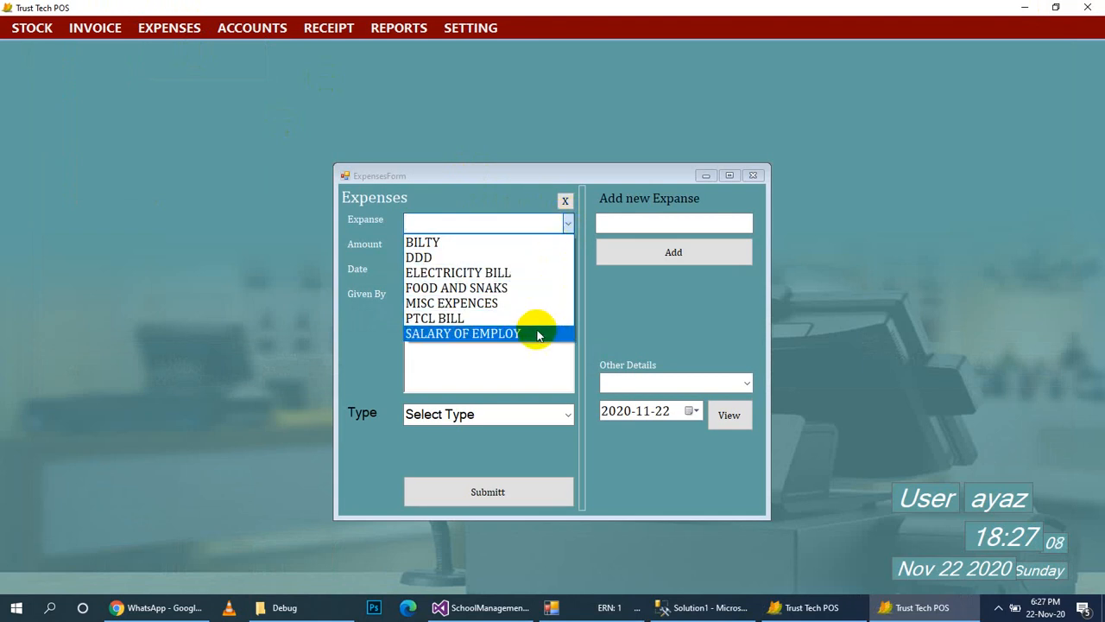
left_click(628, 222)
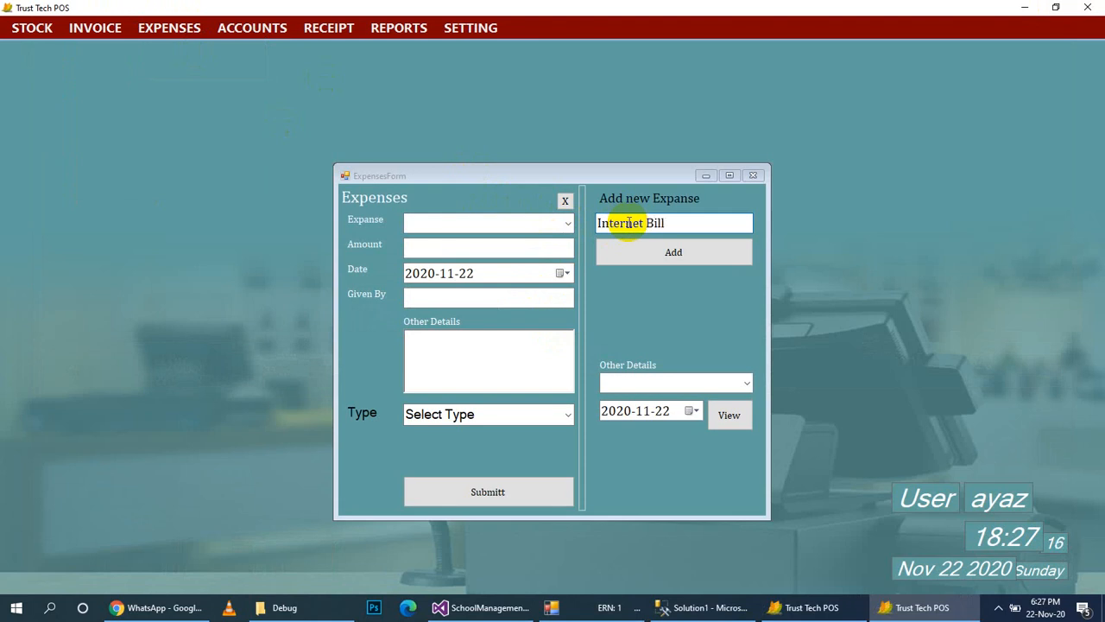
left_click(641, 254)
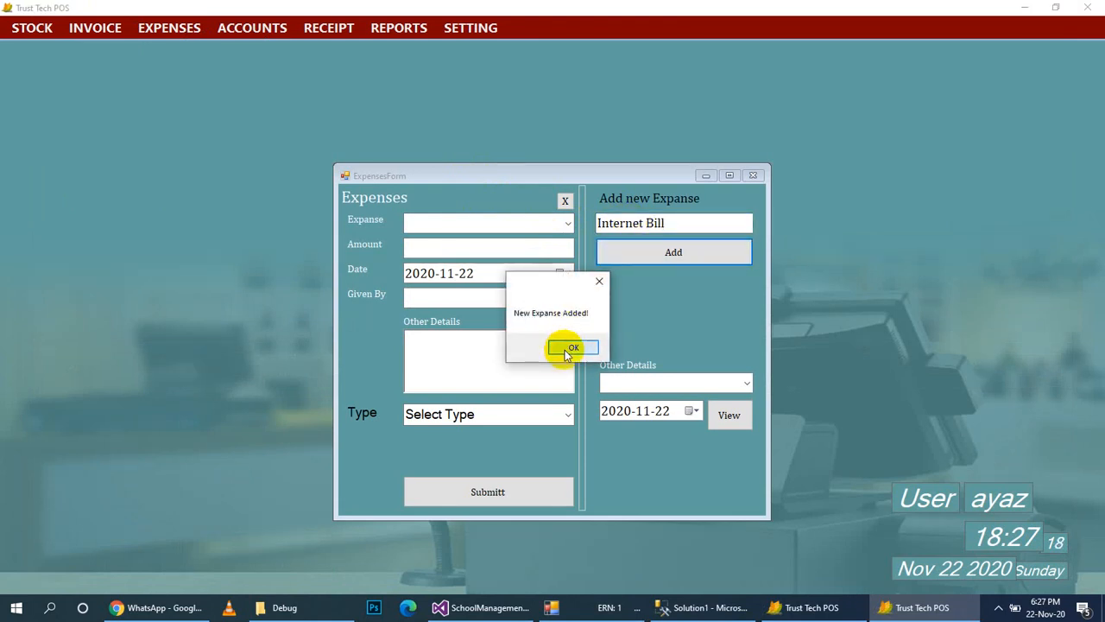
left_click(567, 354)
Choose Internet Bill as the expense, paid by Bank from the HBL account.
left_click(565, 224)
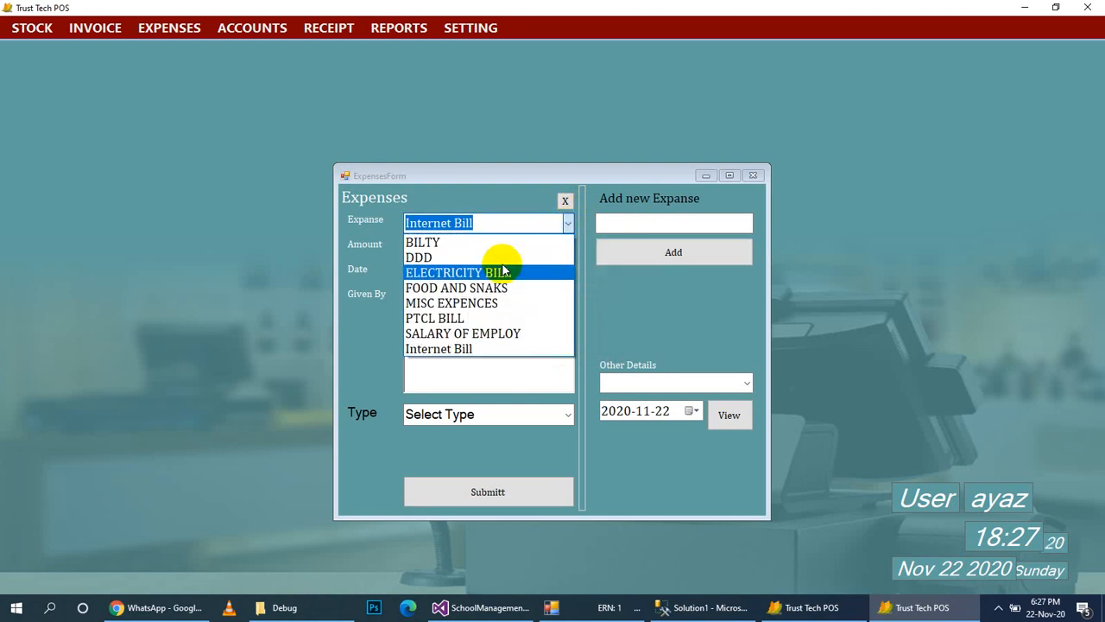
left_click(494, 350)
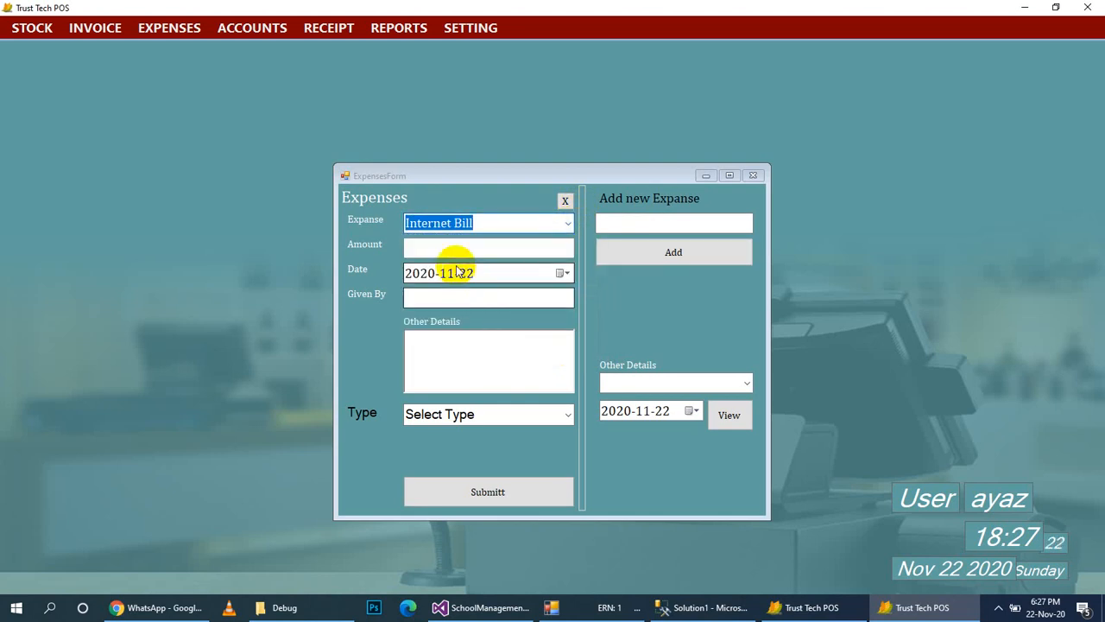
left_click(562, 413)
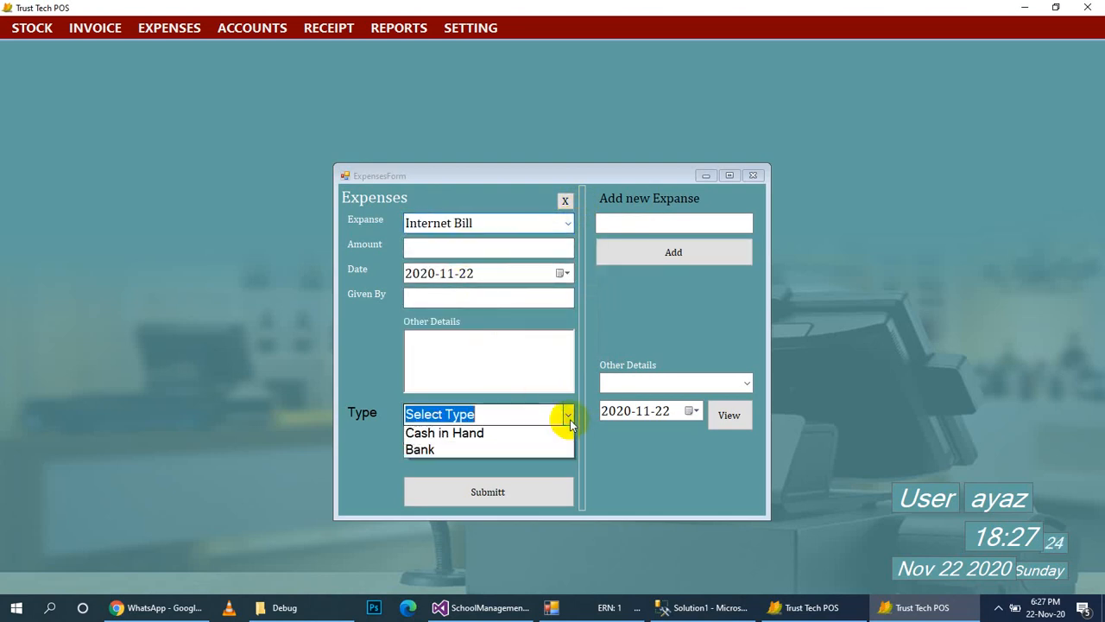
left_click(528, 438)
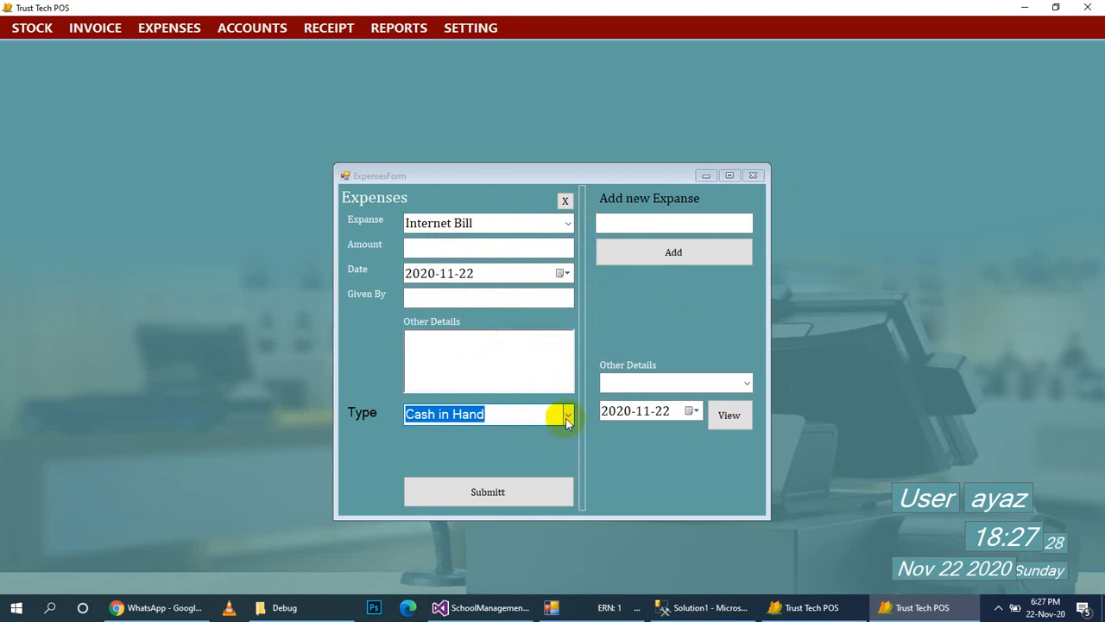
left_click(559, 414)
left_click(511, 448)
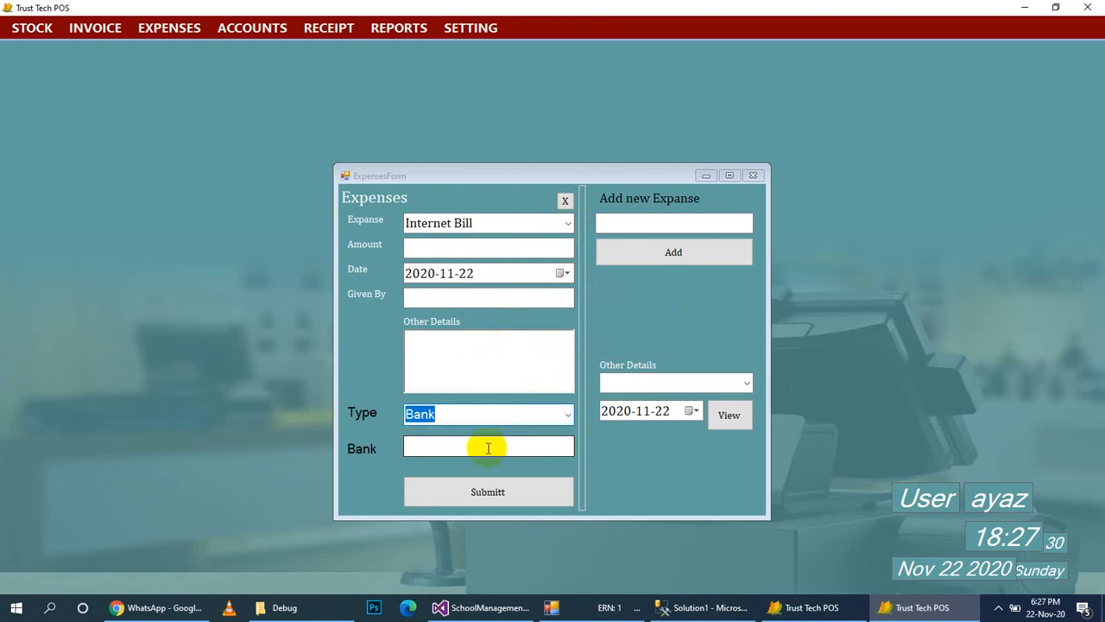
left_click(488, 447)
type("a")
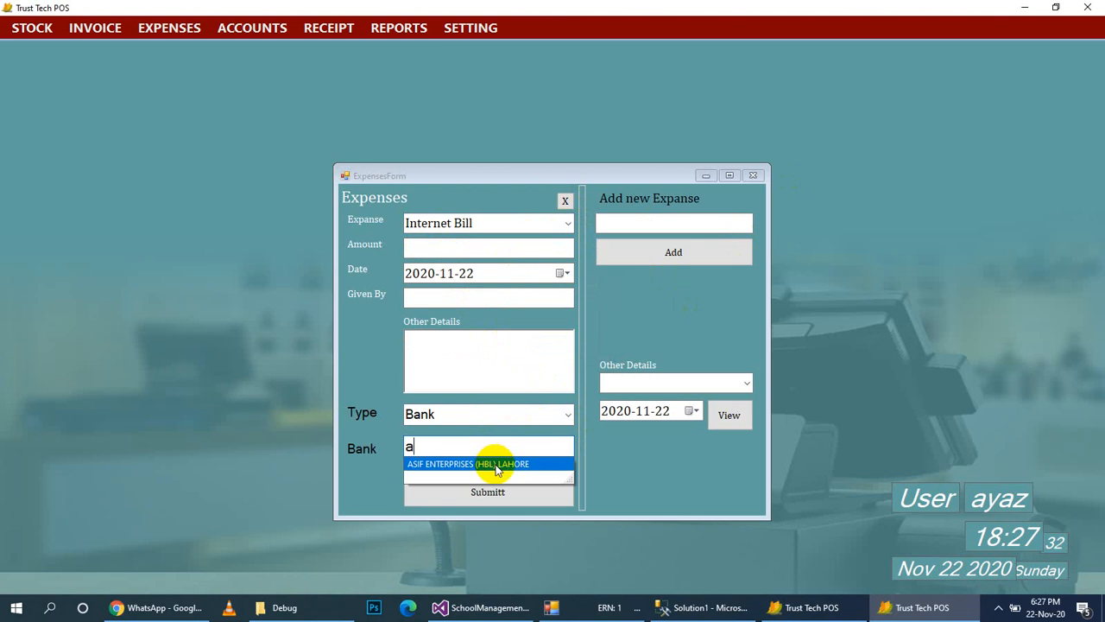
left_click(498, 467)
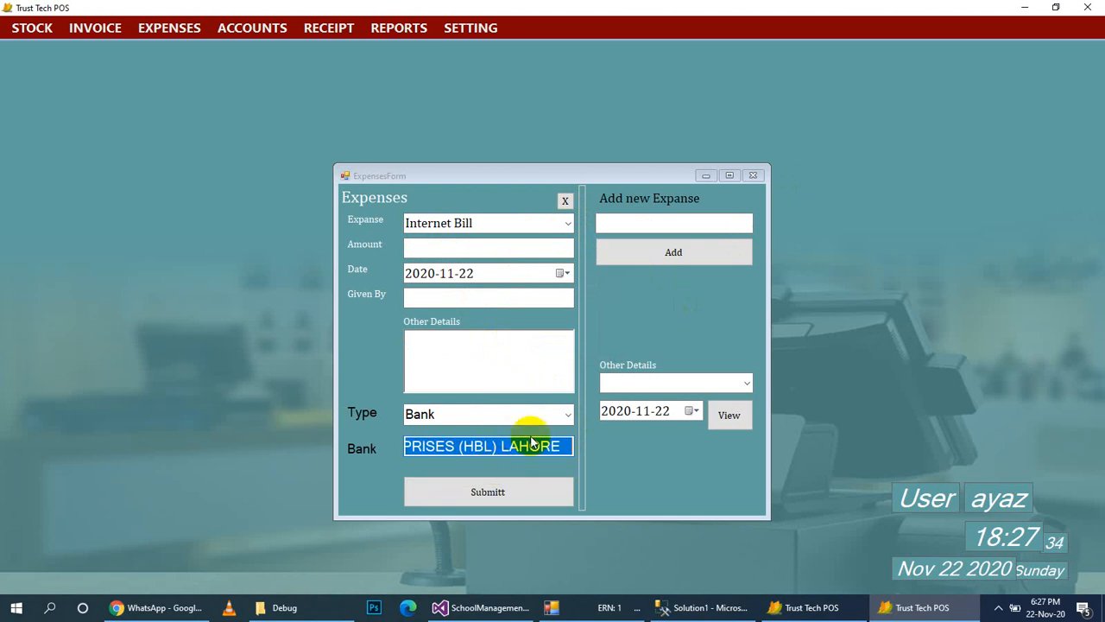
Close the Expenses form without submitting the expense.
left_click(747, 384)
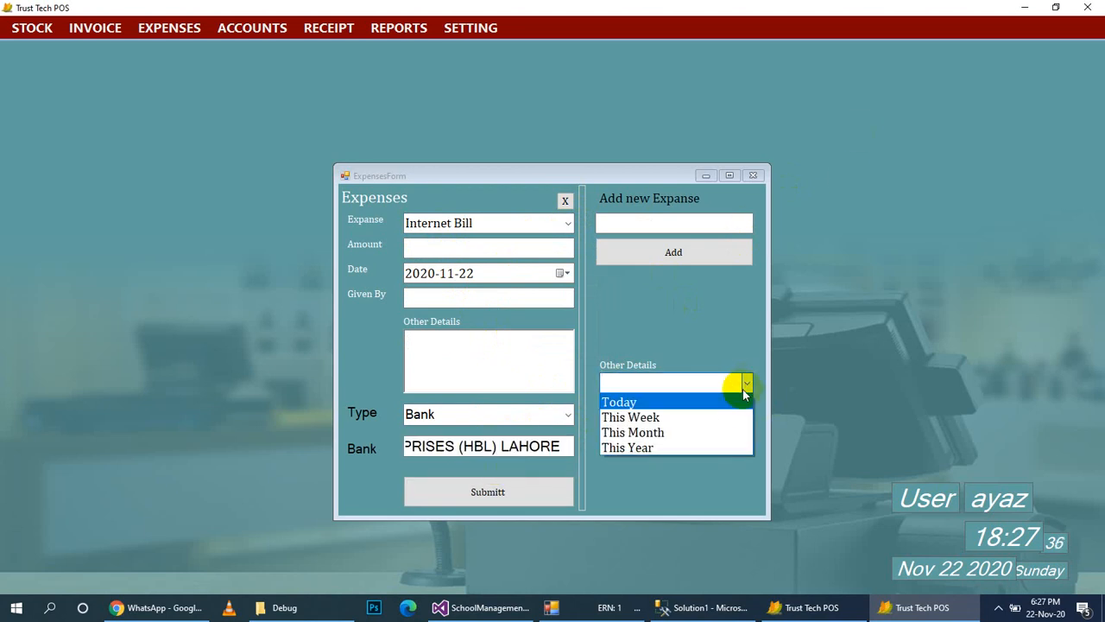
left_click(756, 176)
left_click(753, 176)
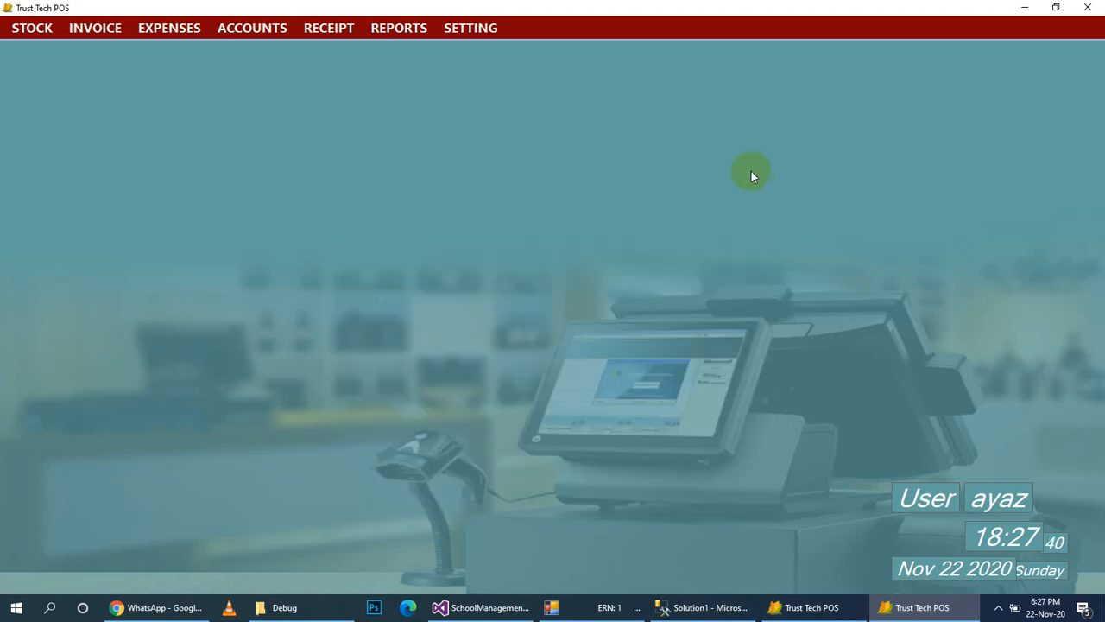
left_click(166, 26)
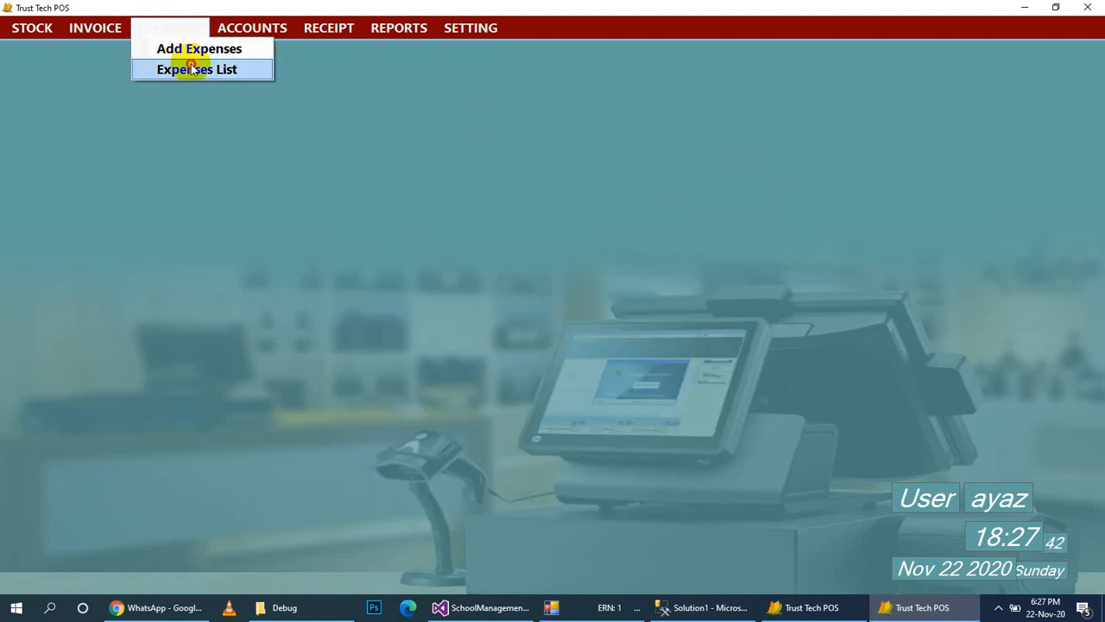
View the Expenses List, then open Supplier Account Details showing a 4043535 total.
left_click(192, 68)
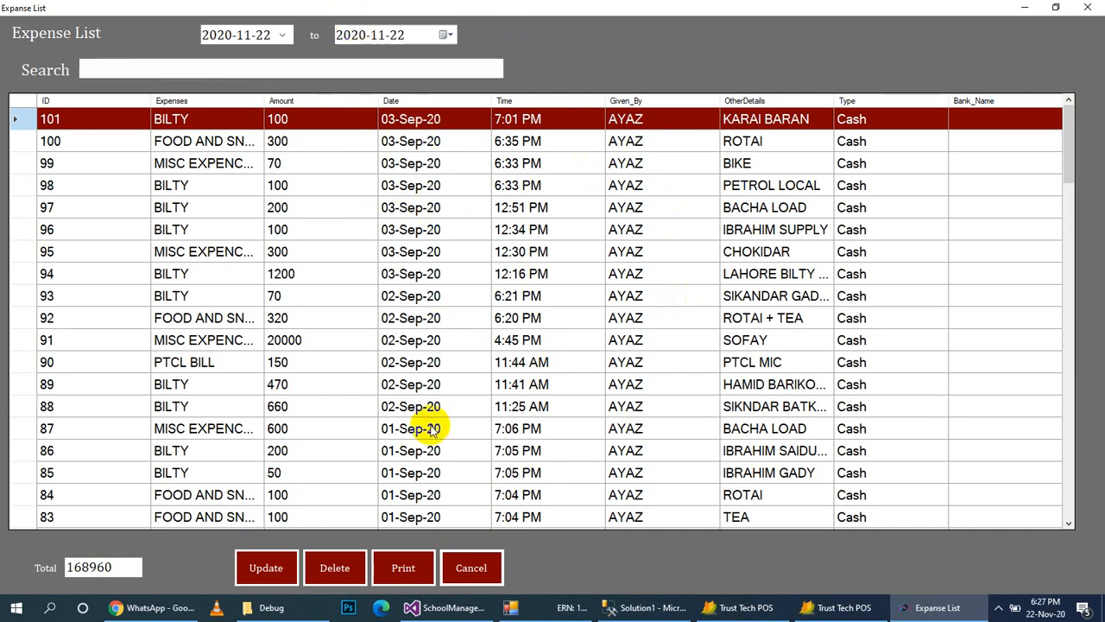
left_click(1093, 9)
left_click(275, 29)
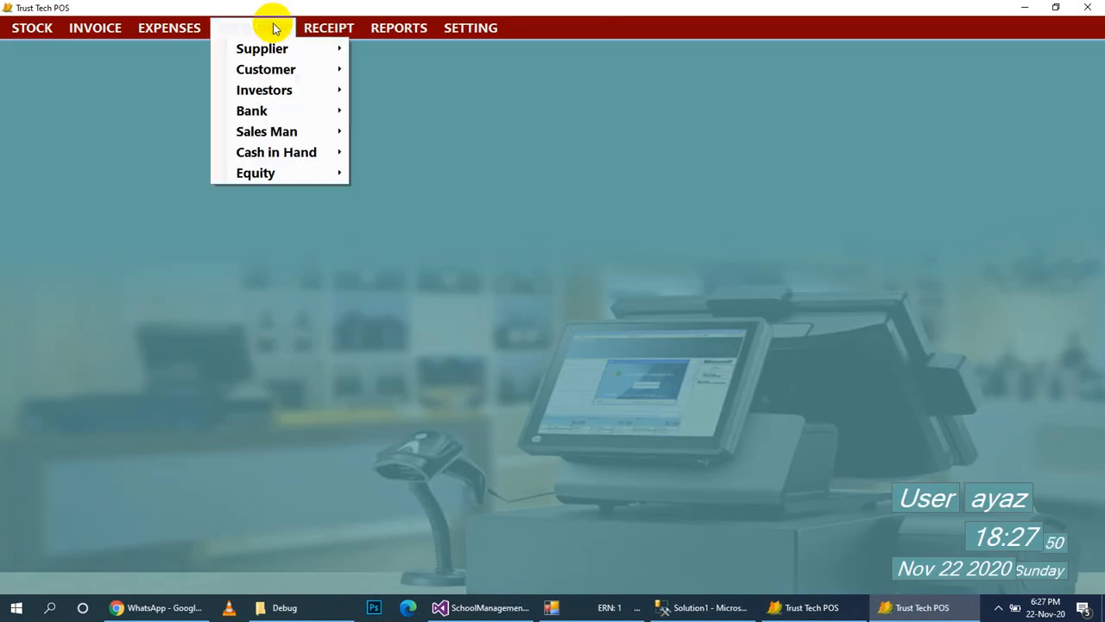
mouse_move(282, 49)
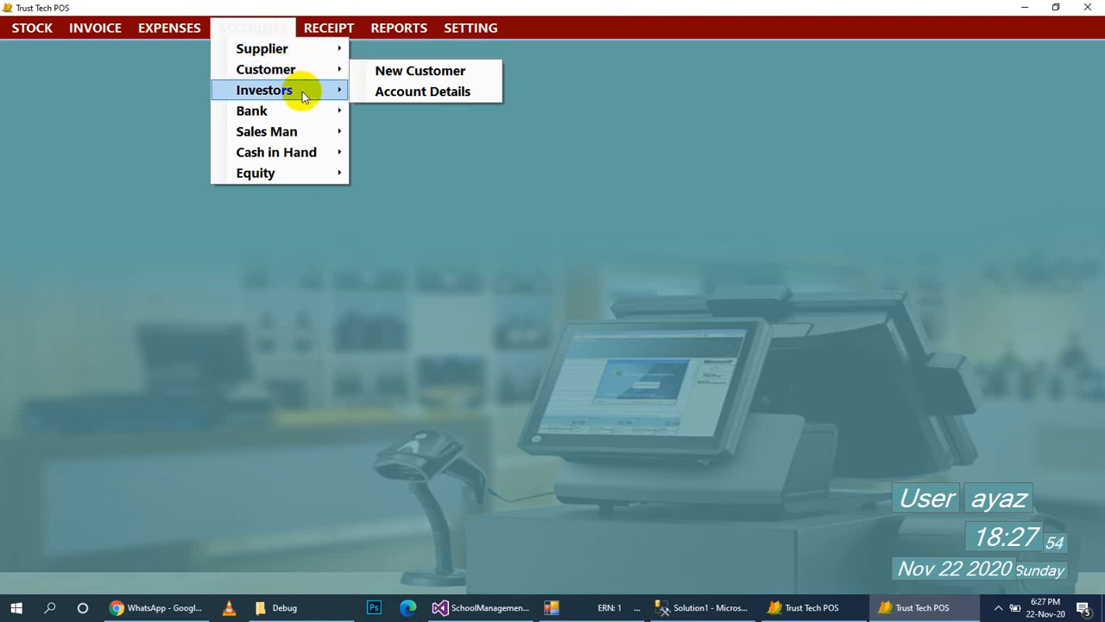
mouse_move(302, 91)
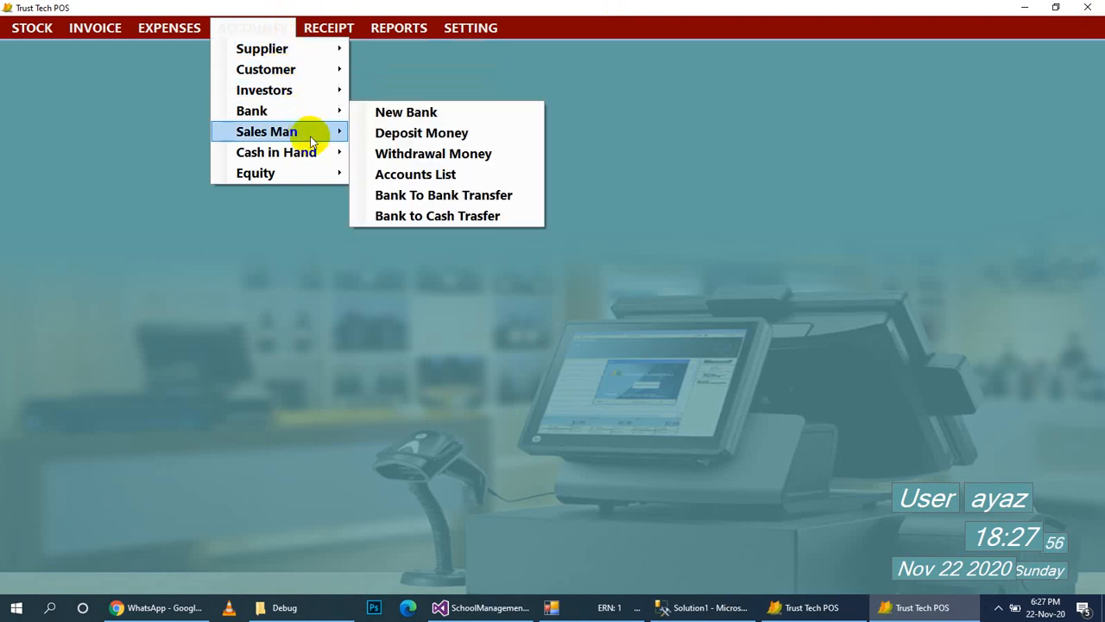
mouse_move(310, 136)
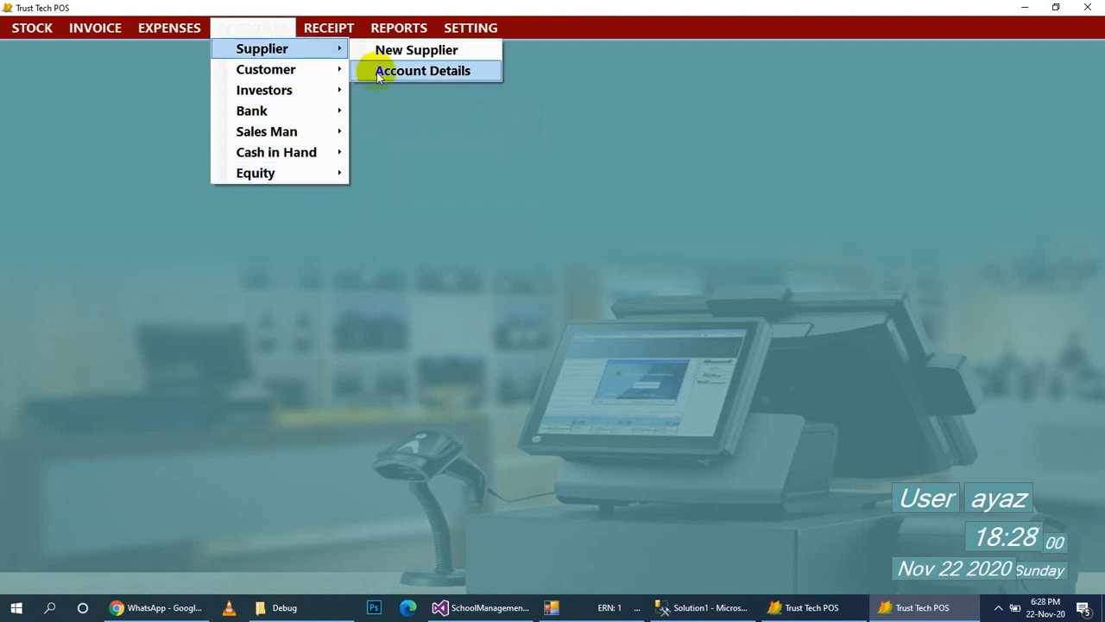
left_click(380, 69)
Pay the RIOS supplier 1000000 by Bank from the HBL account.
left_click(383, 133)
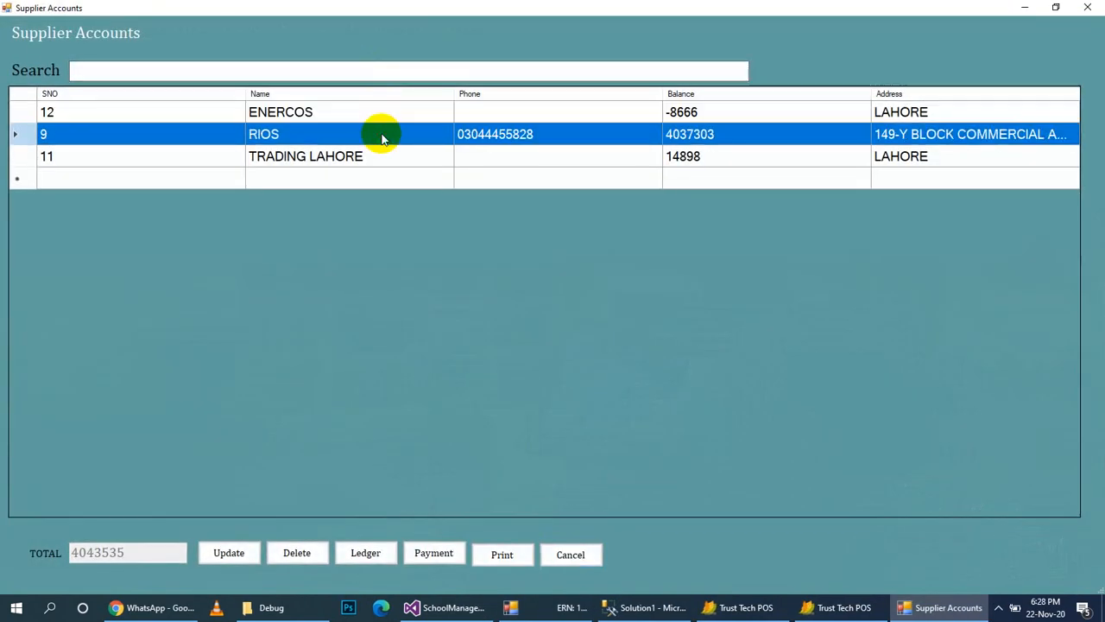
left_click(424, 553)
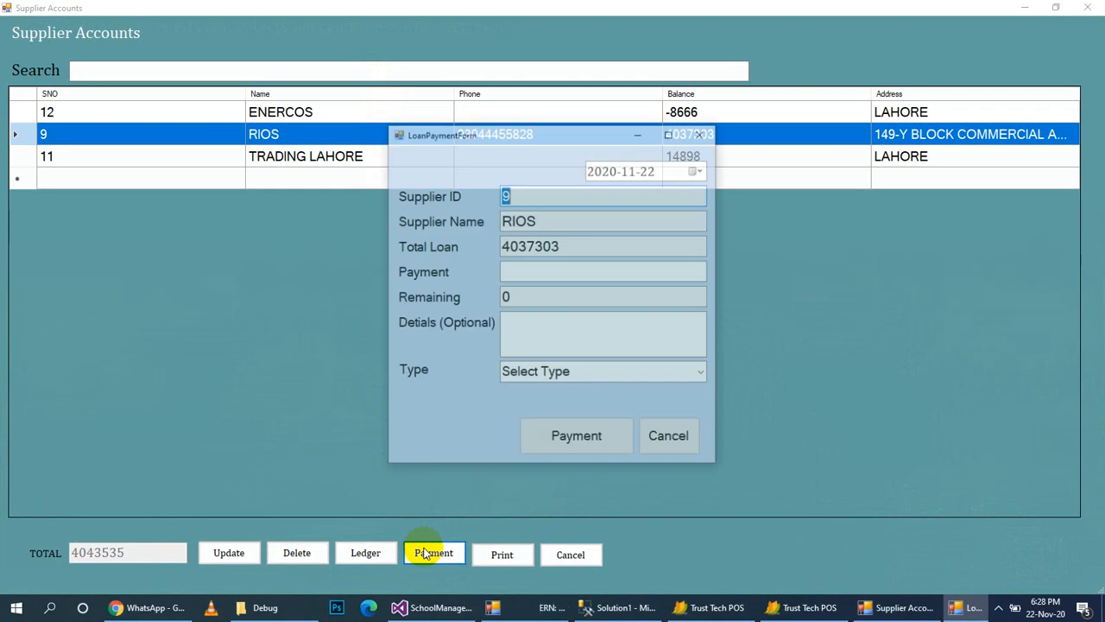
left_click(590, 268)
type("1")
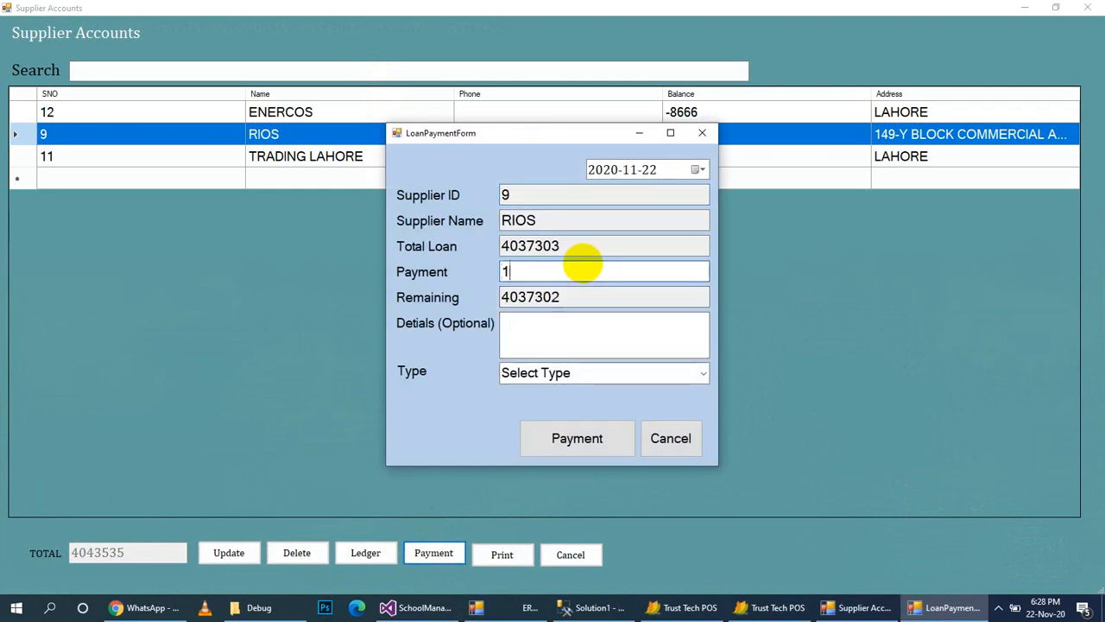
type("000000")
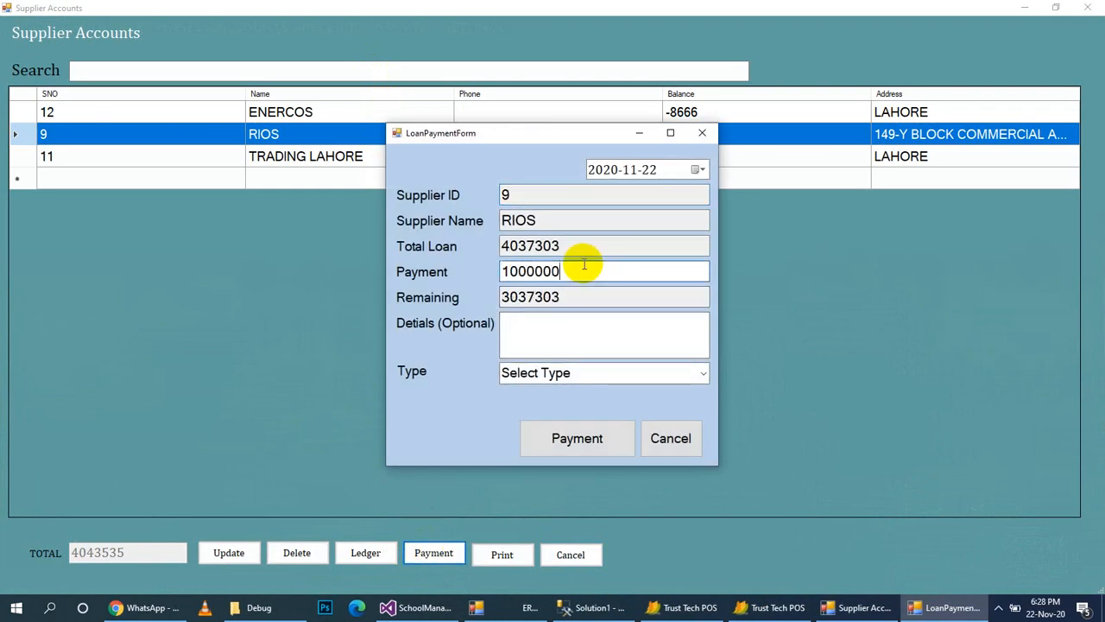
left_click(702, 376)
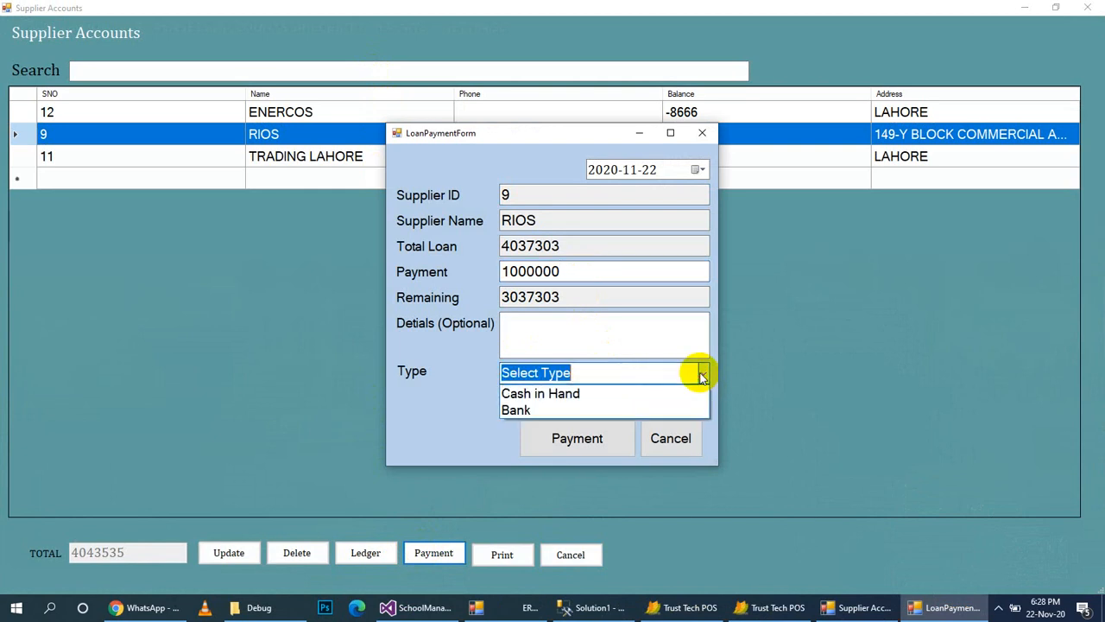
left_click(652, 411)
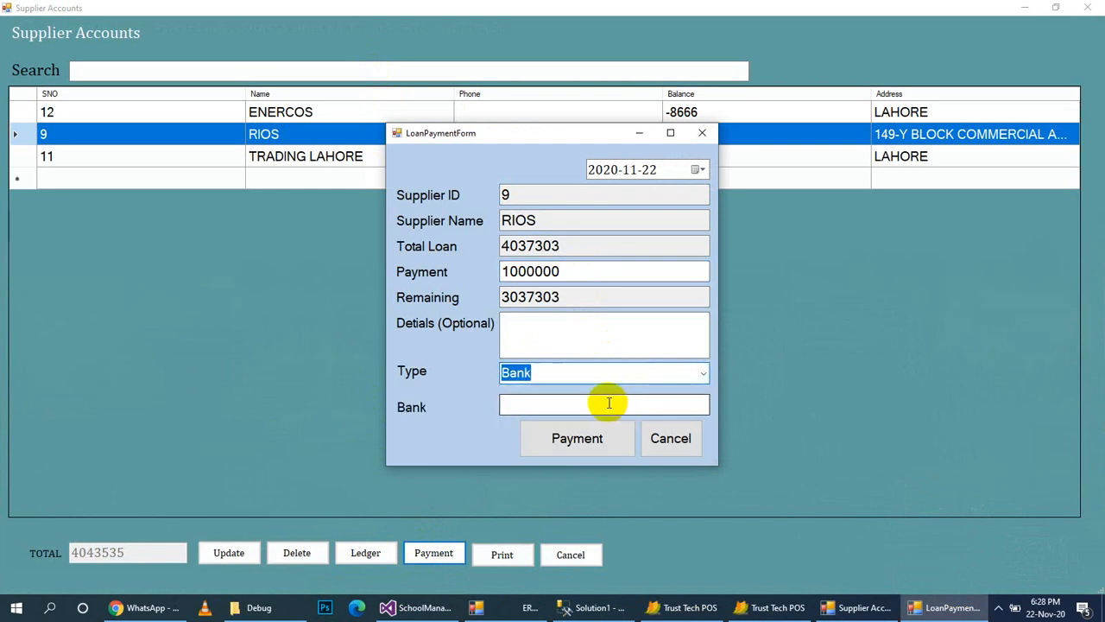
left_click(609, 403)
type("a")
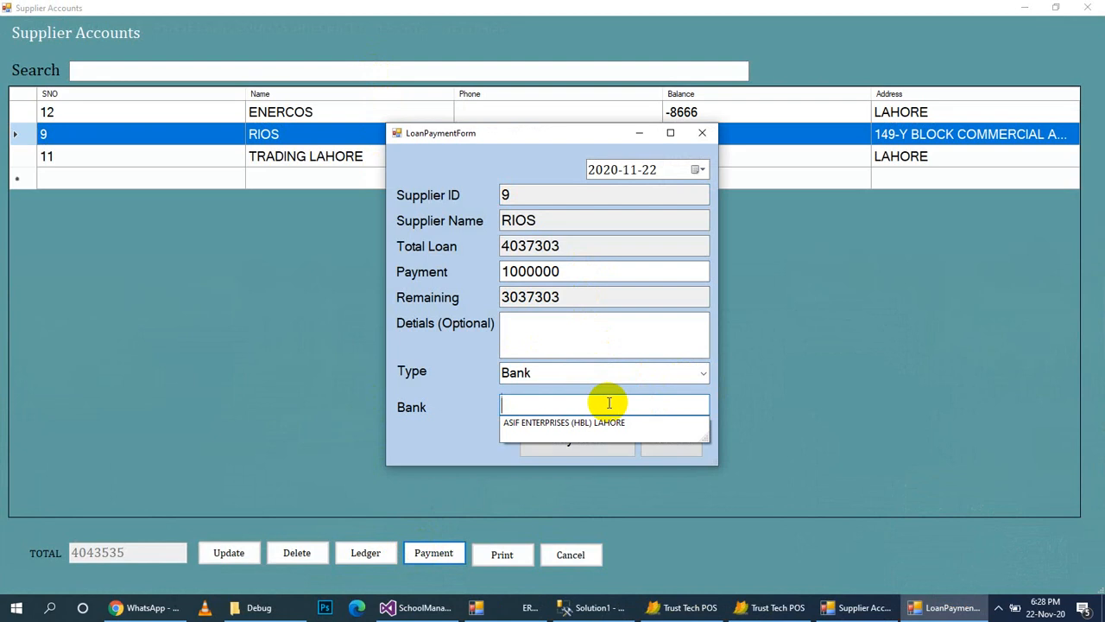
type("h")
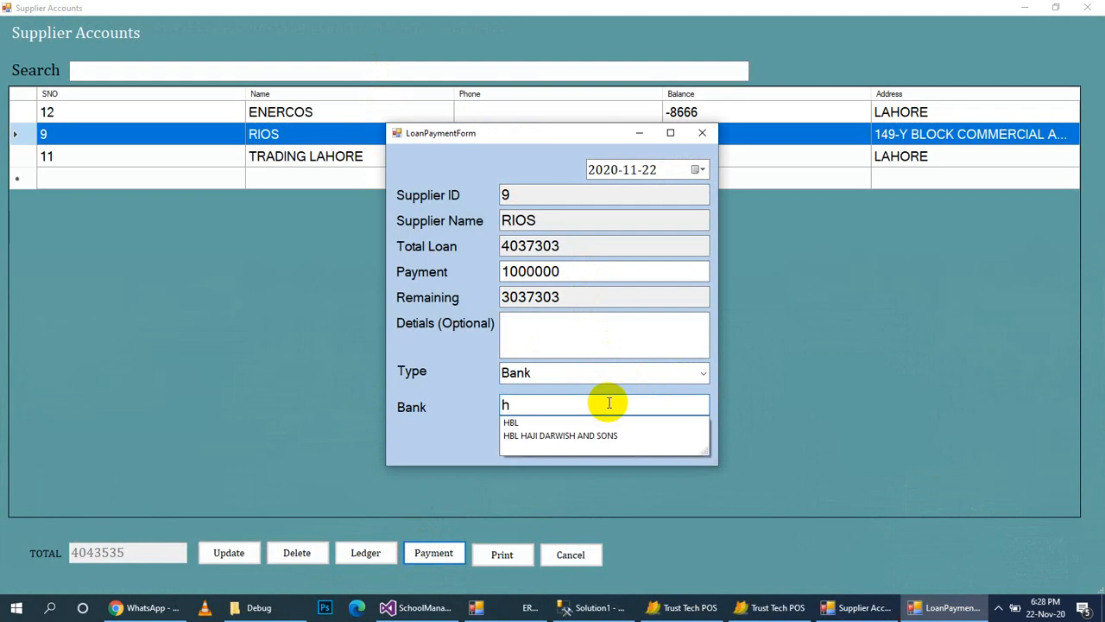
key("Down")
key("Down")
key("Return")
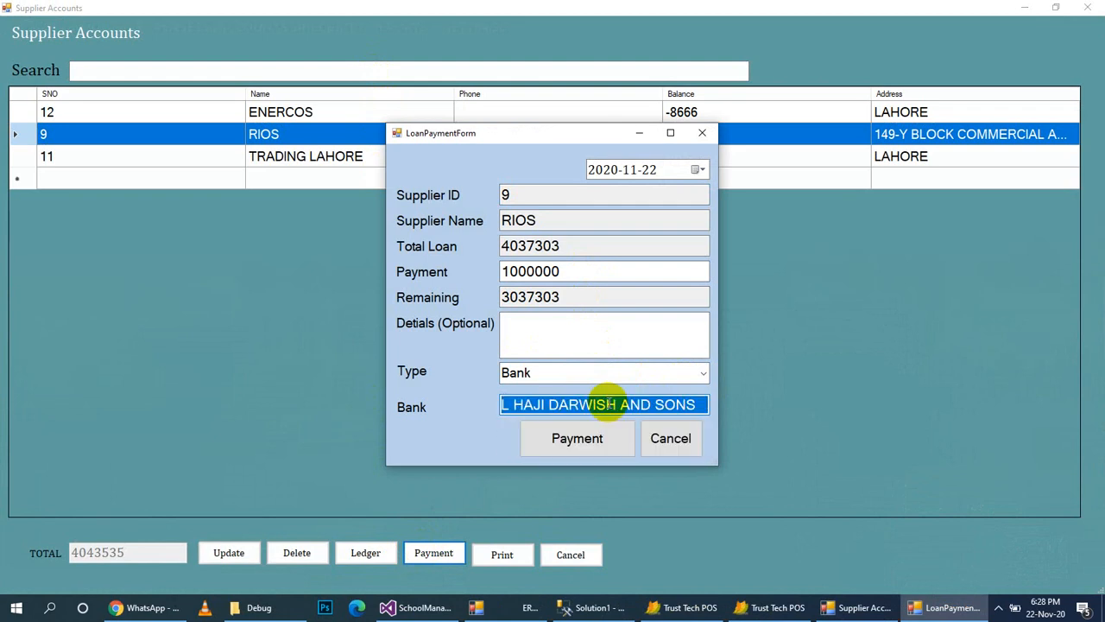
left_click(609, 440)
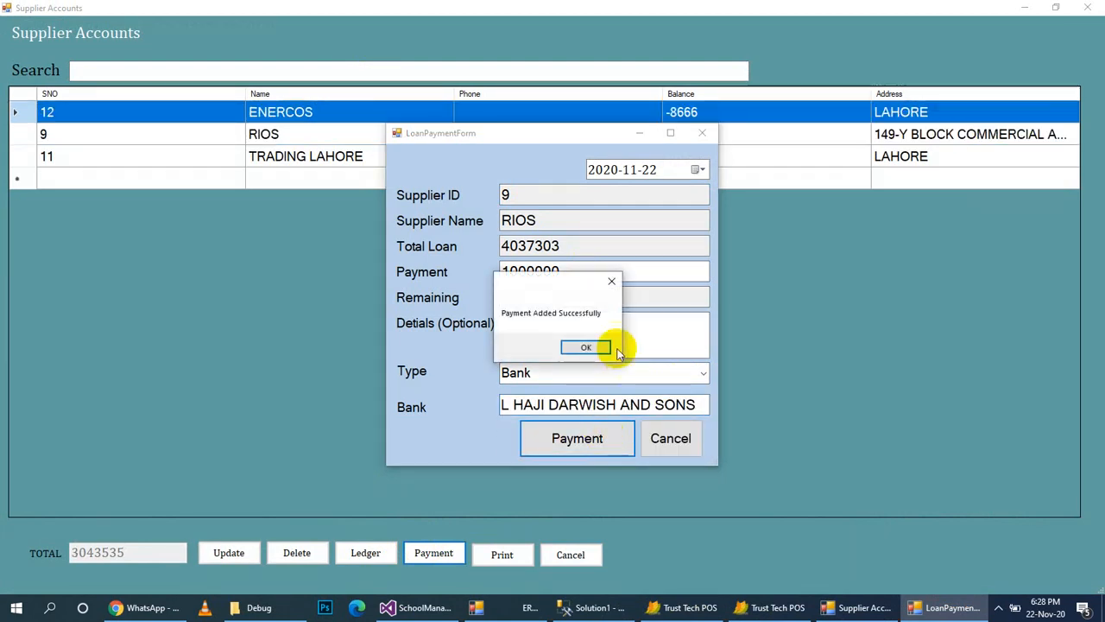
left_click(594, 346)
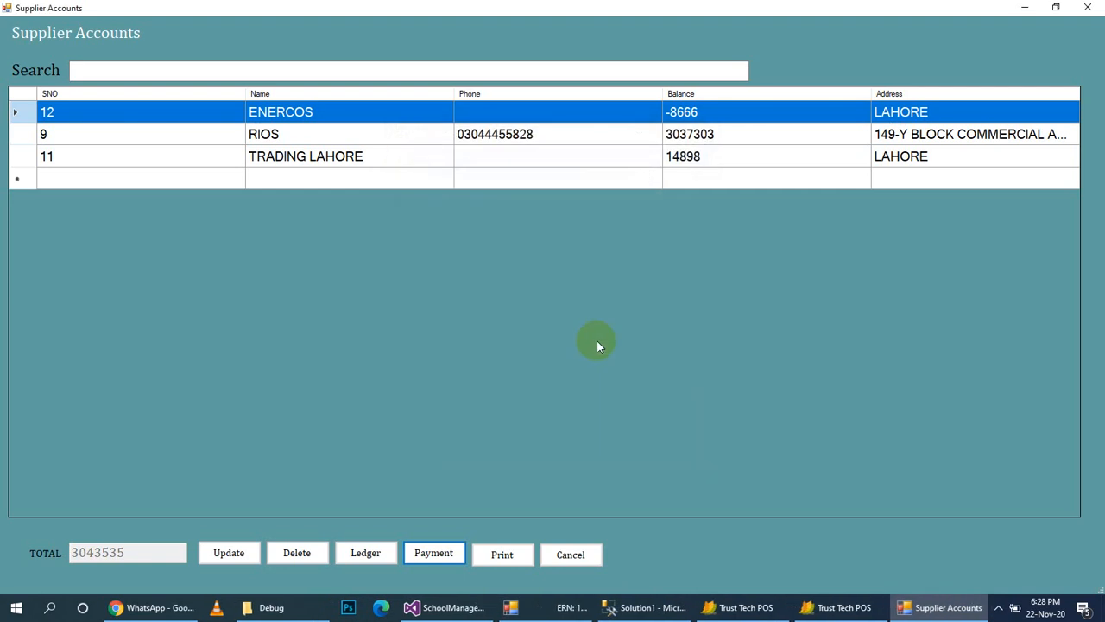
Check the latest RIOS ledger entry, leaving 3037303 owed, then close supplier accounts.
left_click(662, 136)
left_click(360, 554)
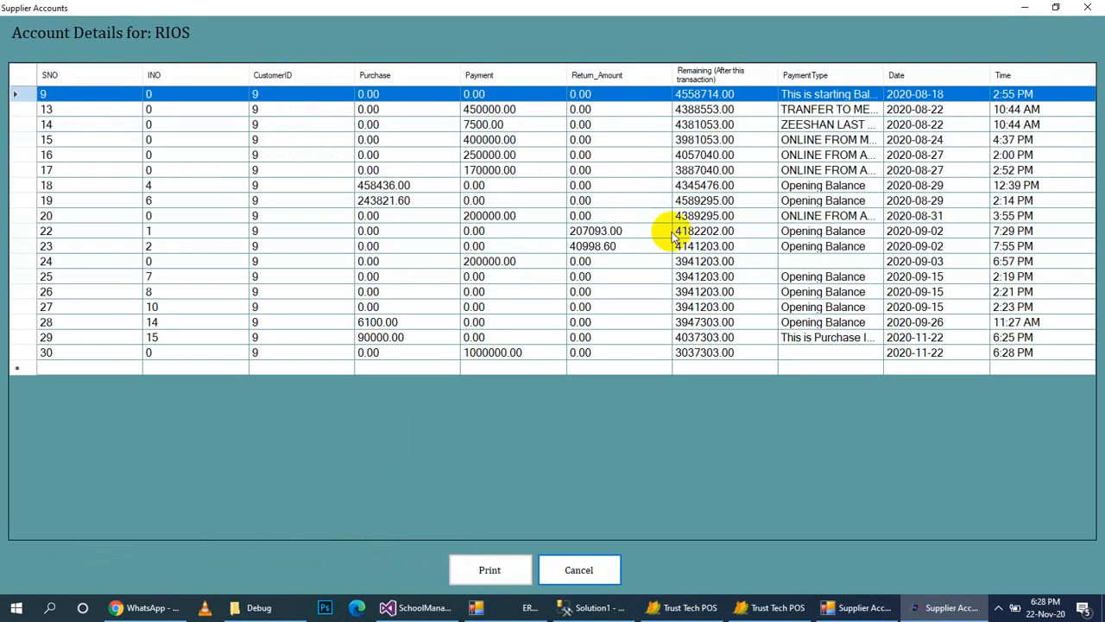
left_click(587, 366)
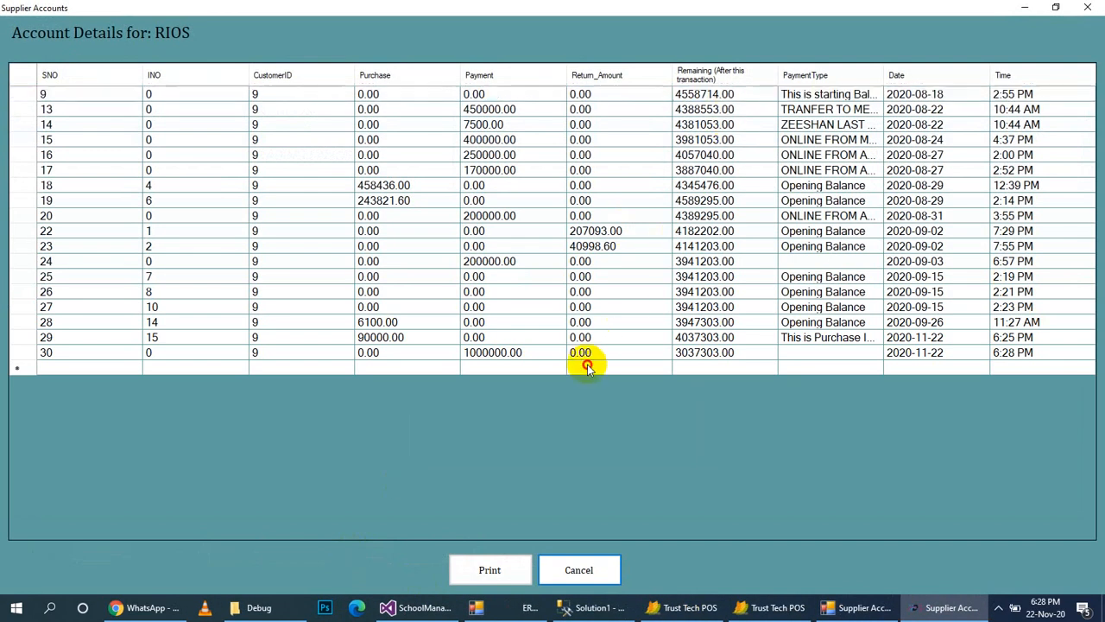
left_click(581, 355)
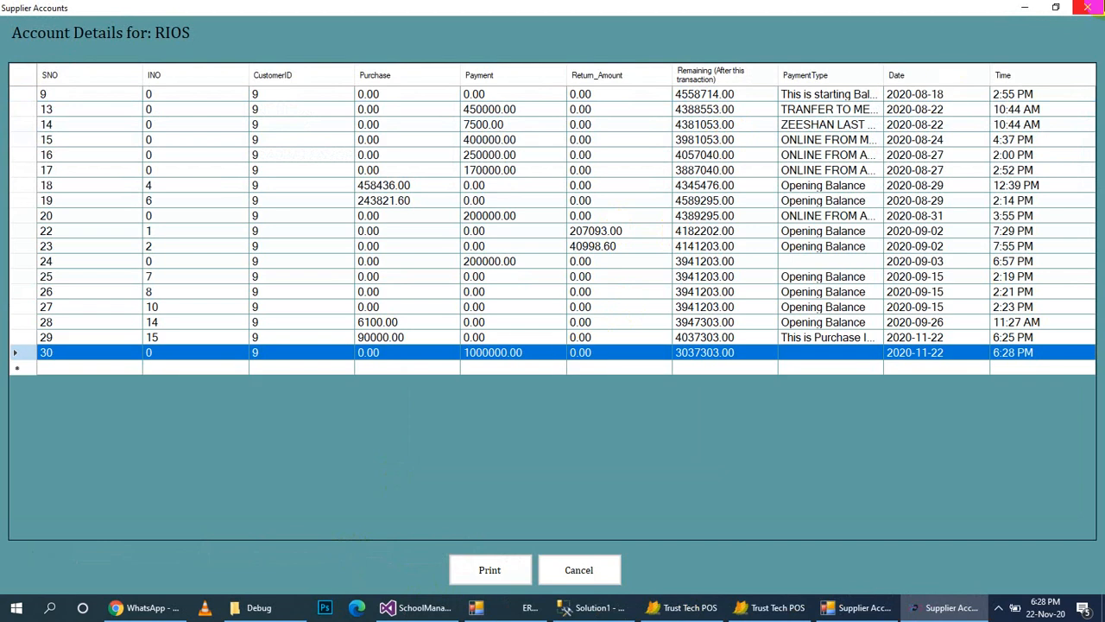
left_click(1088, 7)
left_click(1087, 8)
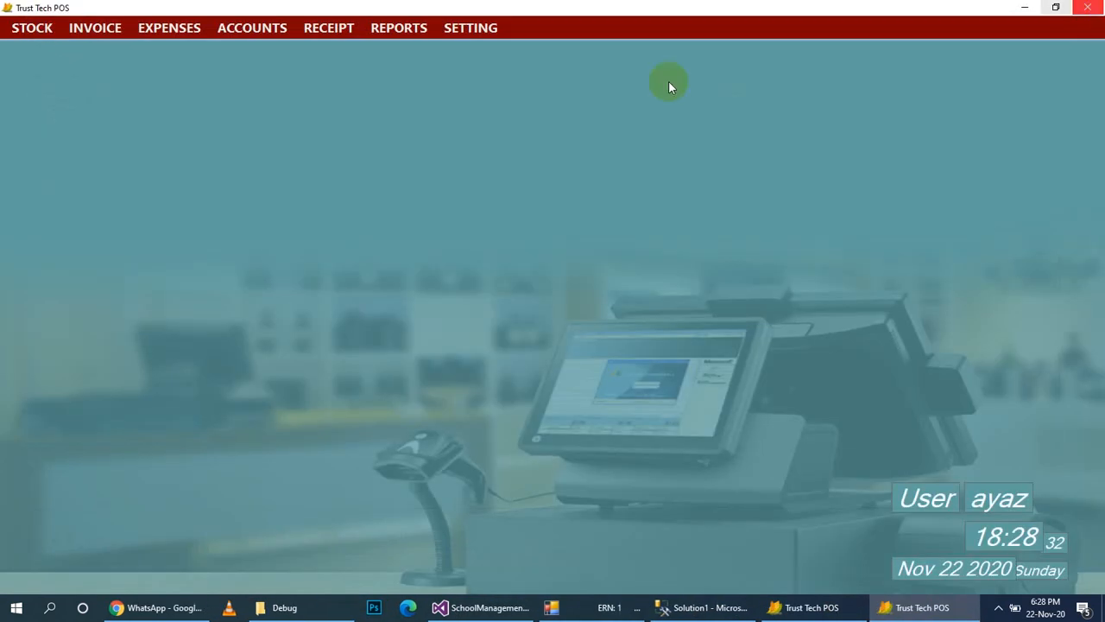
Search Customer Account Details by name and select the second match, customer 26.
left_click(219, 28)
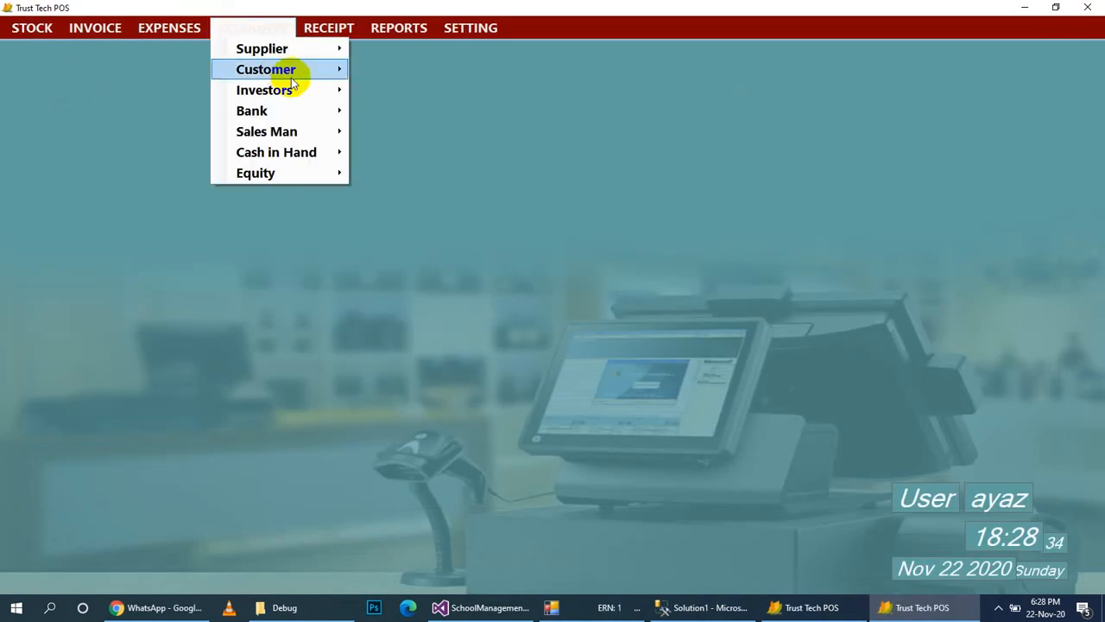
mouse_move(267, 69)
left_click(410, 93)
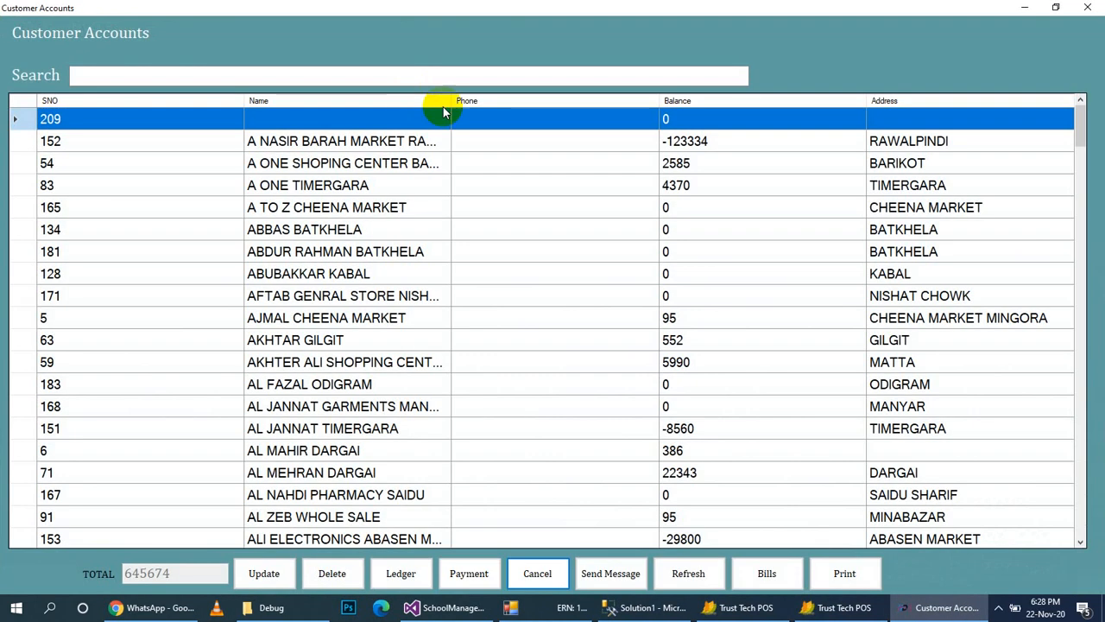
left_click(369, 76)
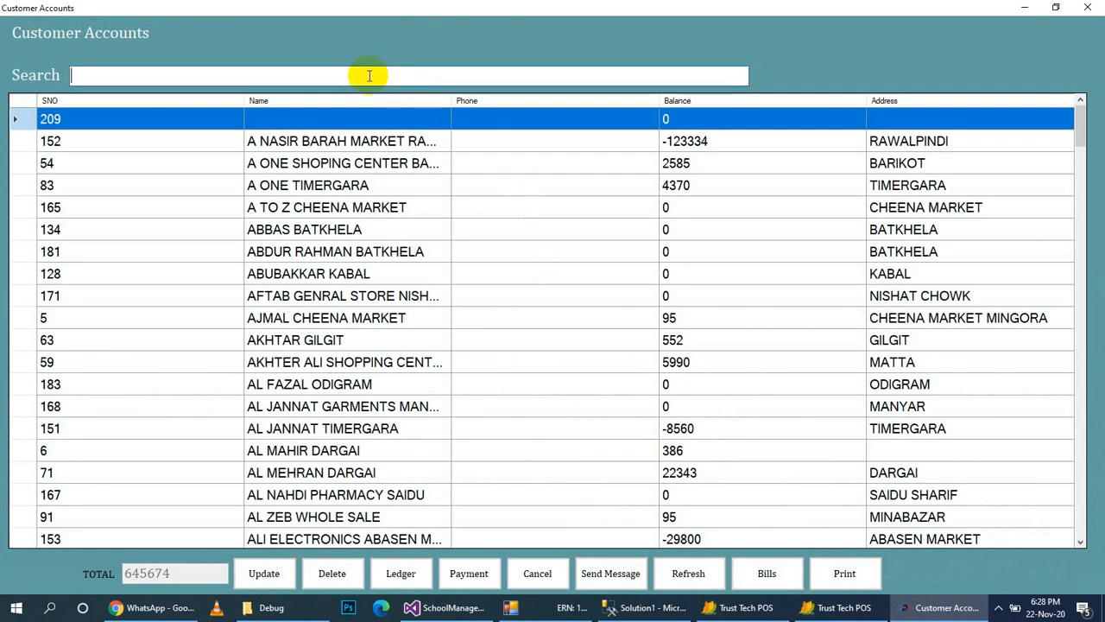
type("tes")
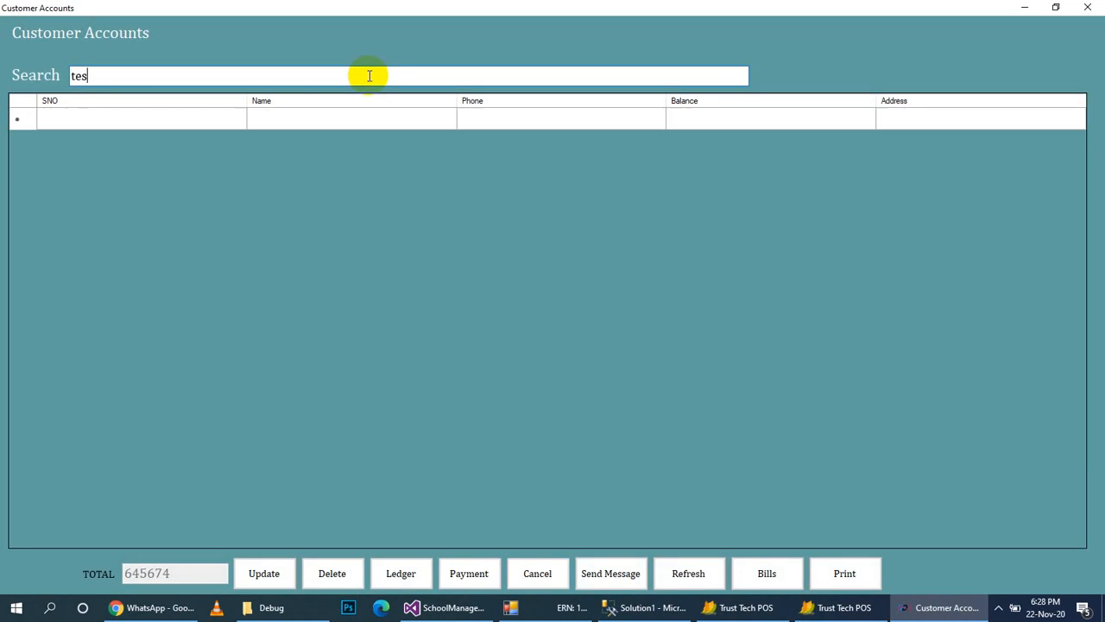
key("BackSpace")
key("BackSpace")
key("BackSpace")
type("irfan")
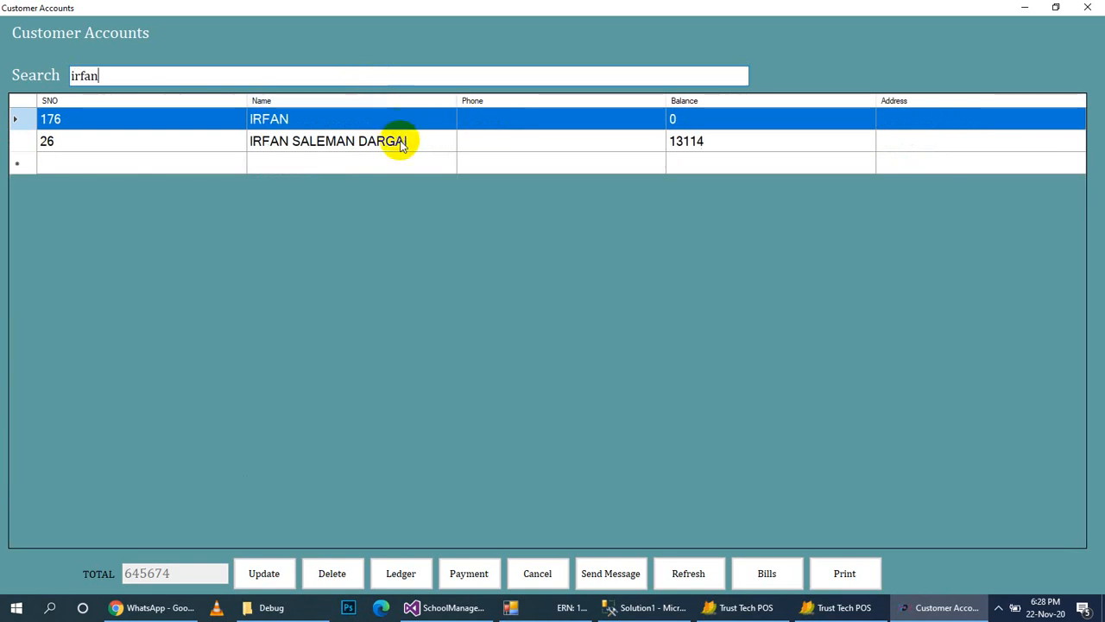
left_click(394, 141)
View the selected customer's bills and ledger, then close the customer list.
left_click(480, 575)
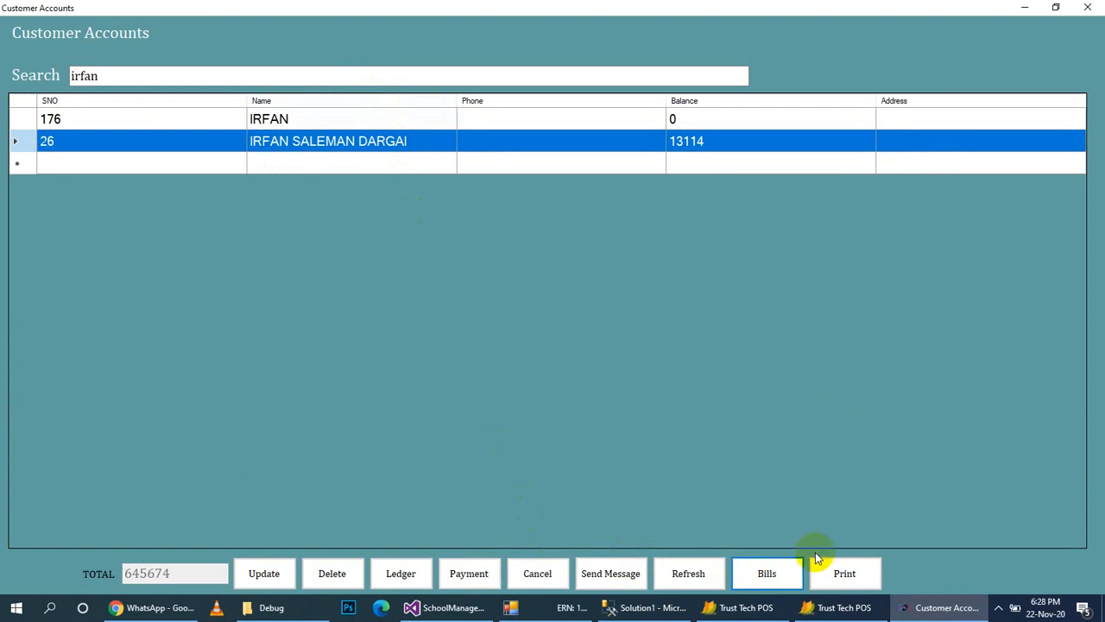
left_click(774, 580)
left_click(388, 573)
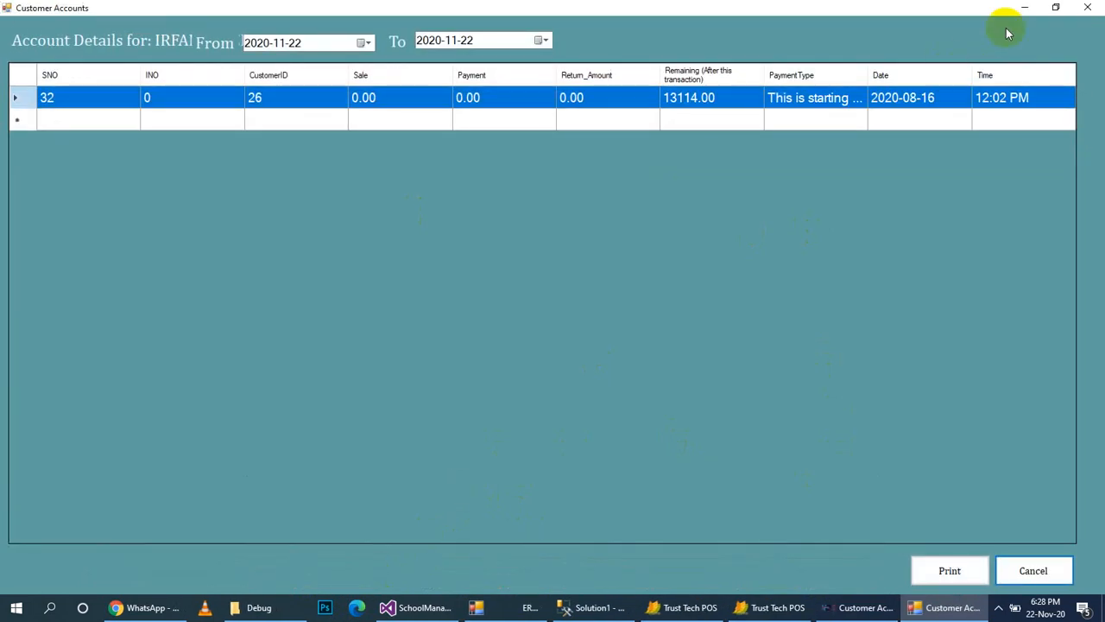
left_click(1087, 8)
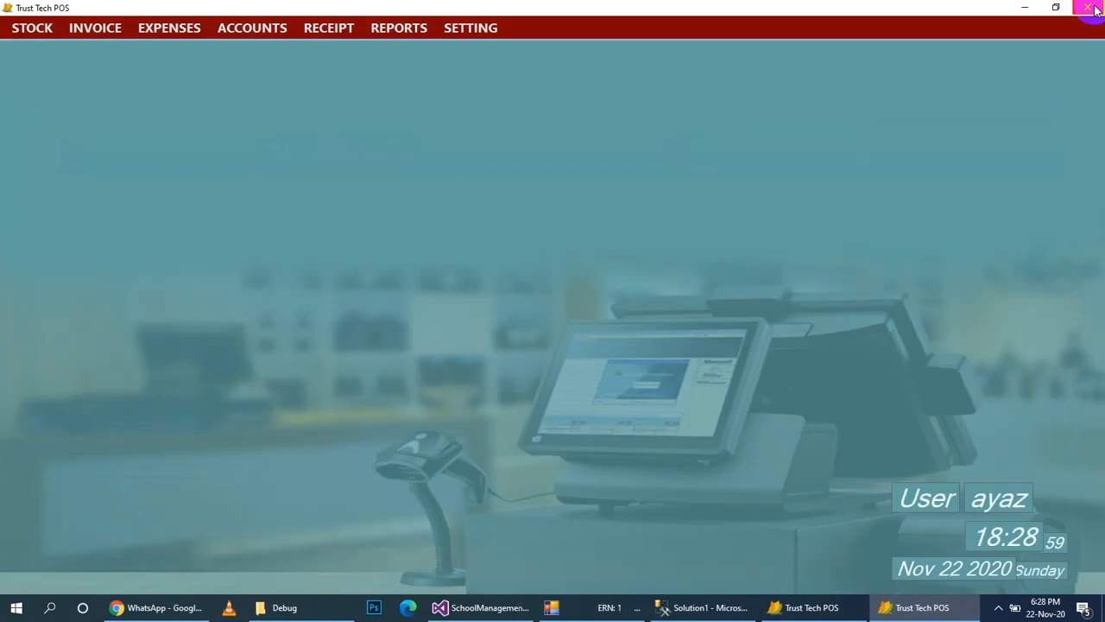
Open the Investors account list and select the second investor.
left_click(268, 31)
mouse_move(301, 91)
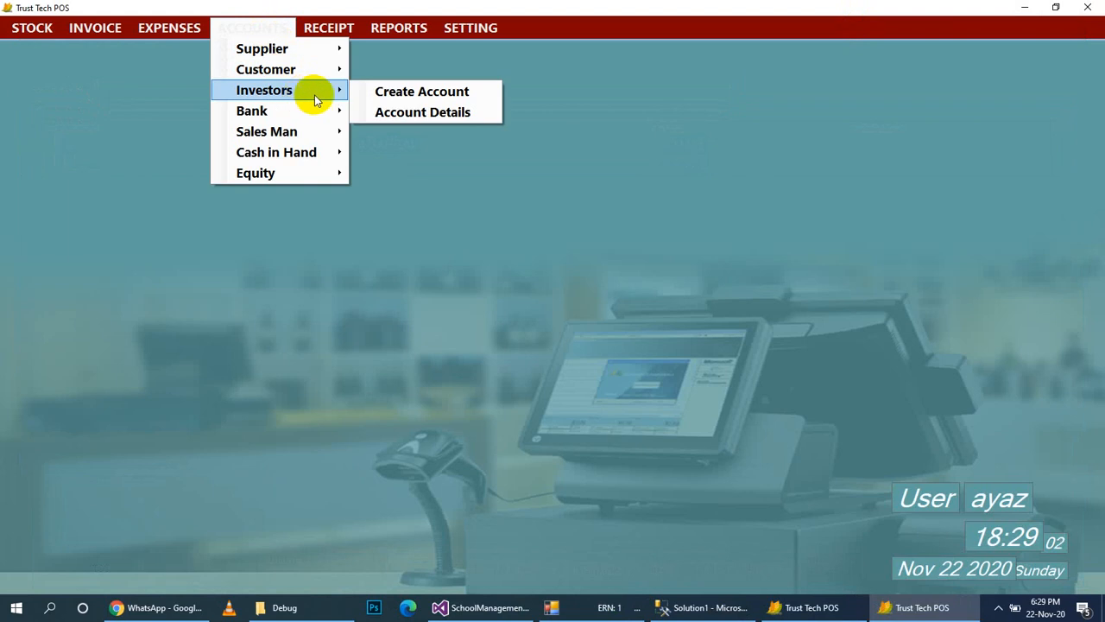
left_click(394, 111)
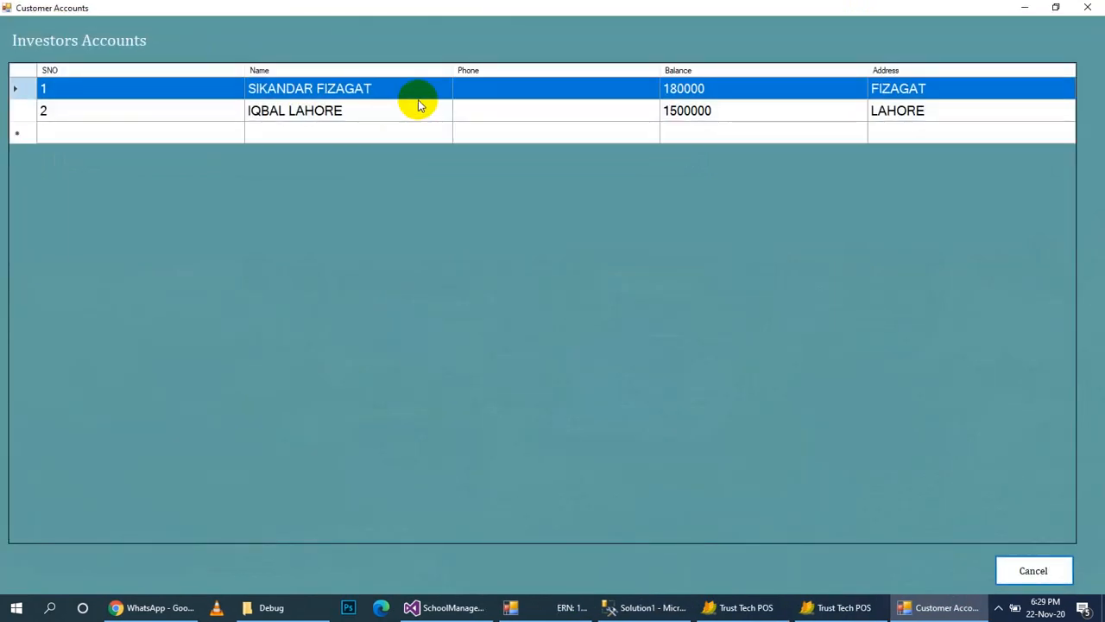
left_click(420, 111)
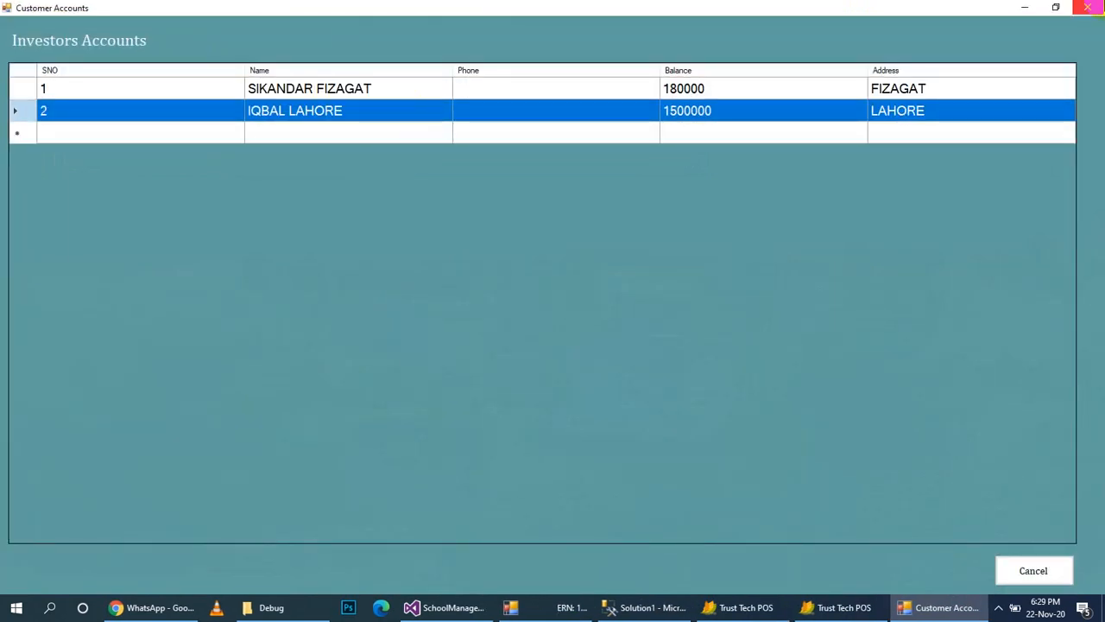
Close the investors list and preview the Bank To Bank Transfer form, cancelling unsaved.
left_click(1088, 8)
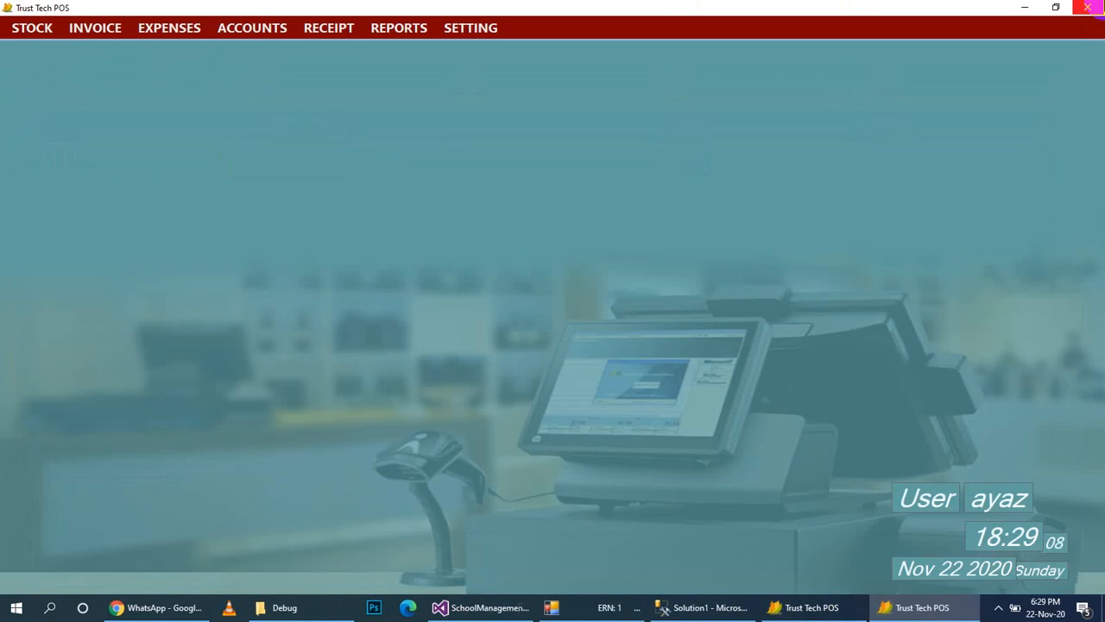
left_click(264, 29)
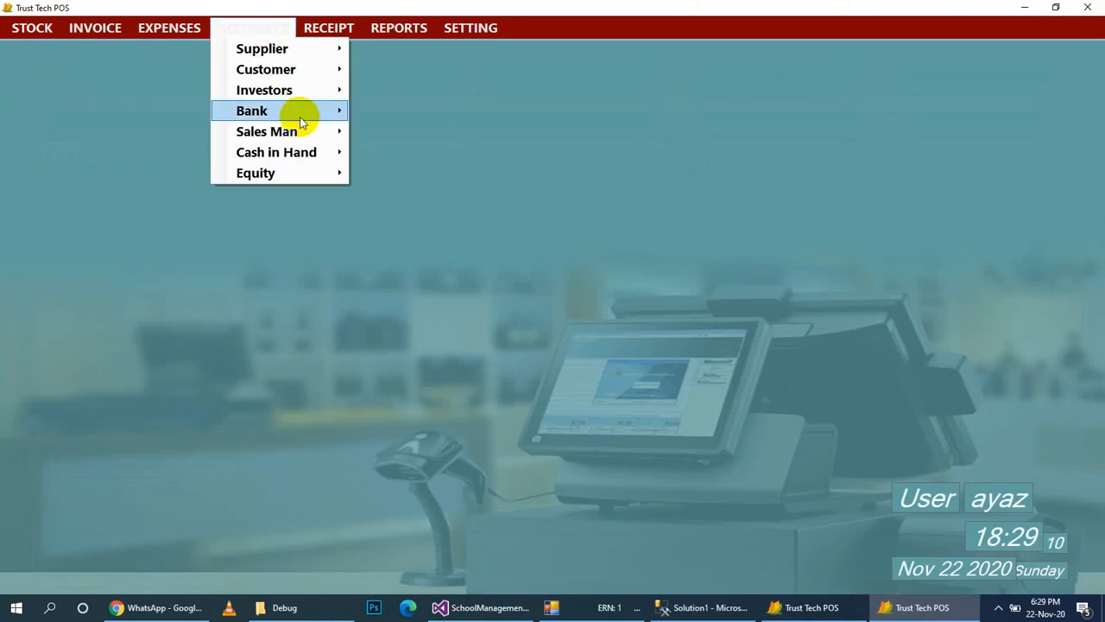
mouse_move(298, 117)
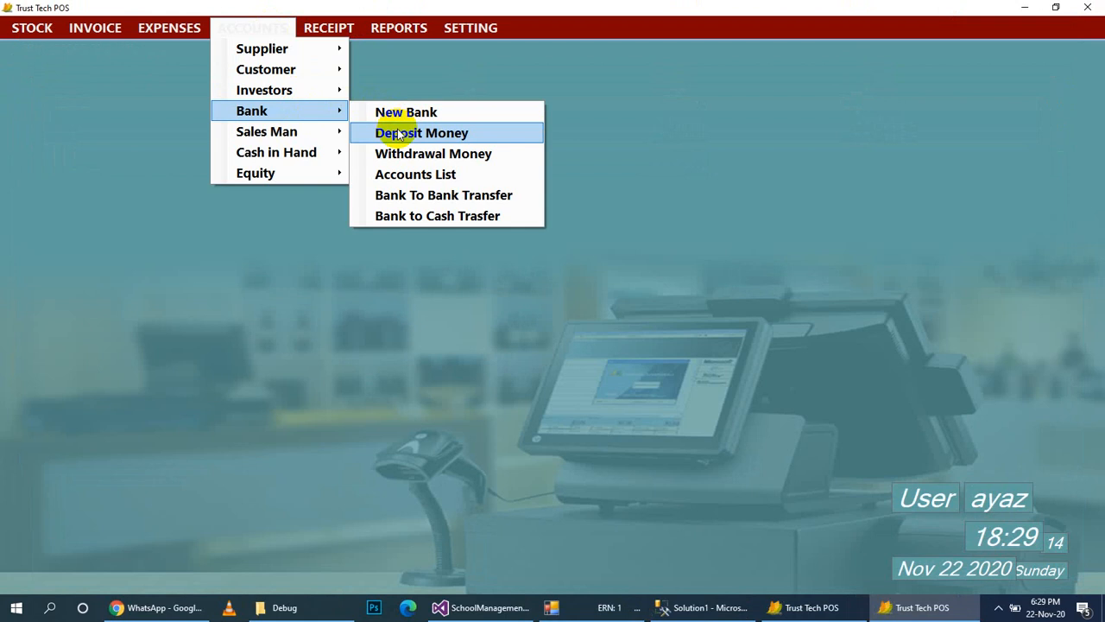
left_click(427, 193)
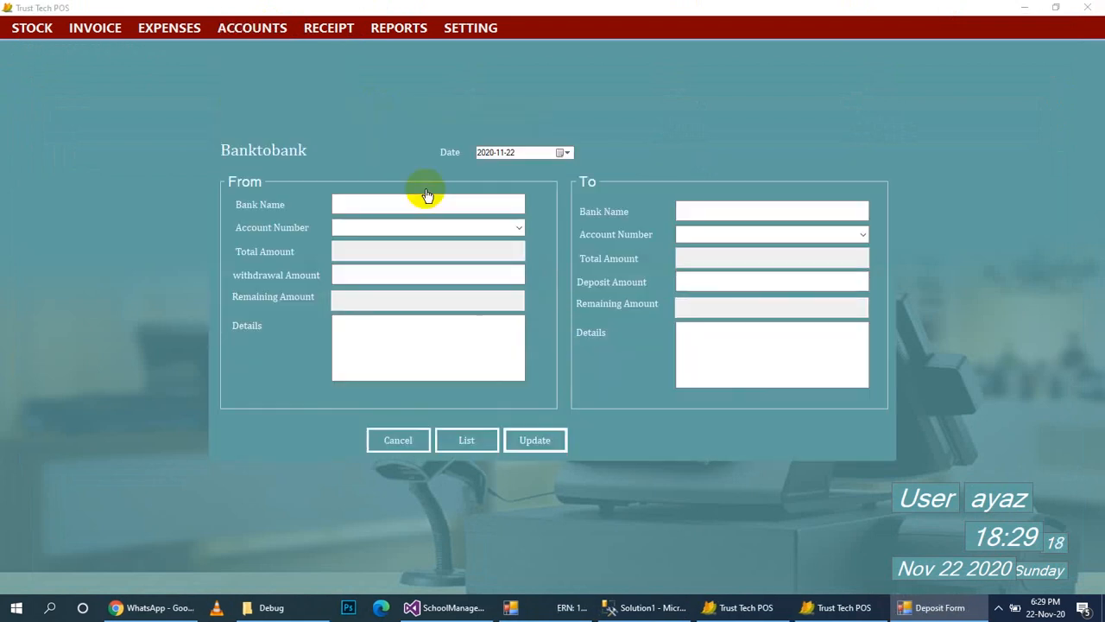
left_click(398, 442)
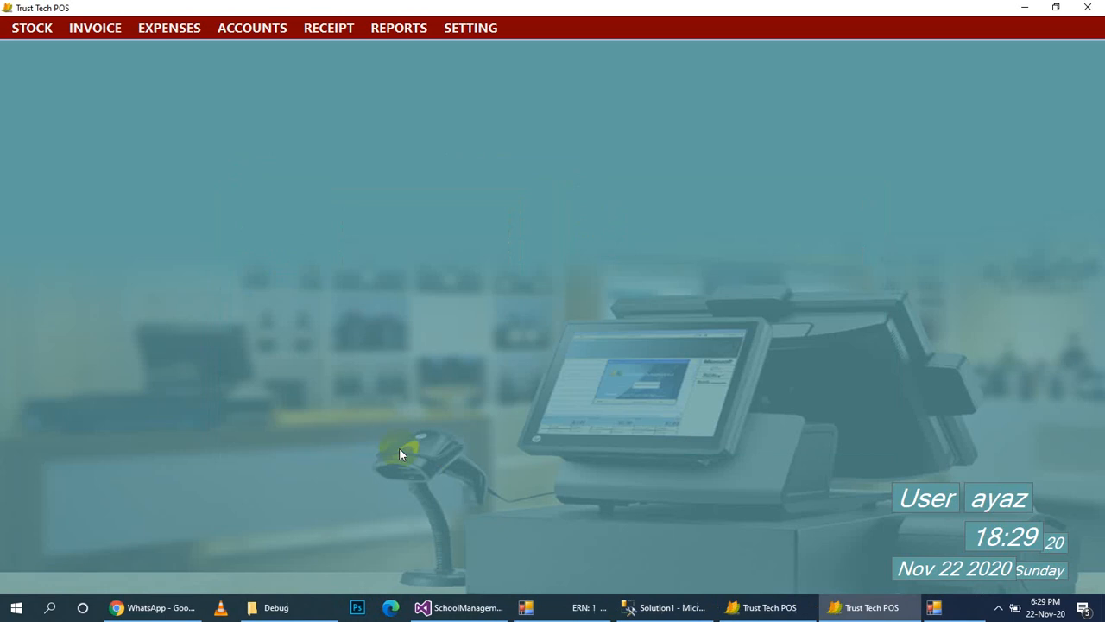
left_click(251, 29)
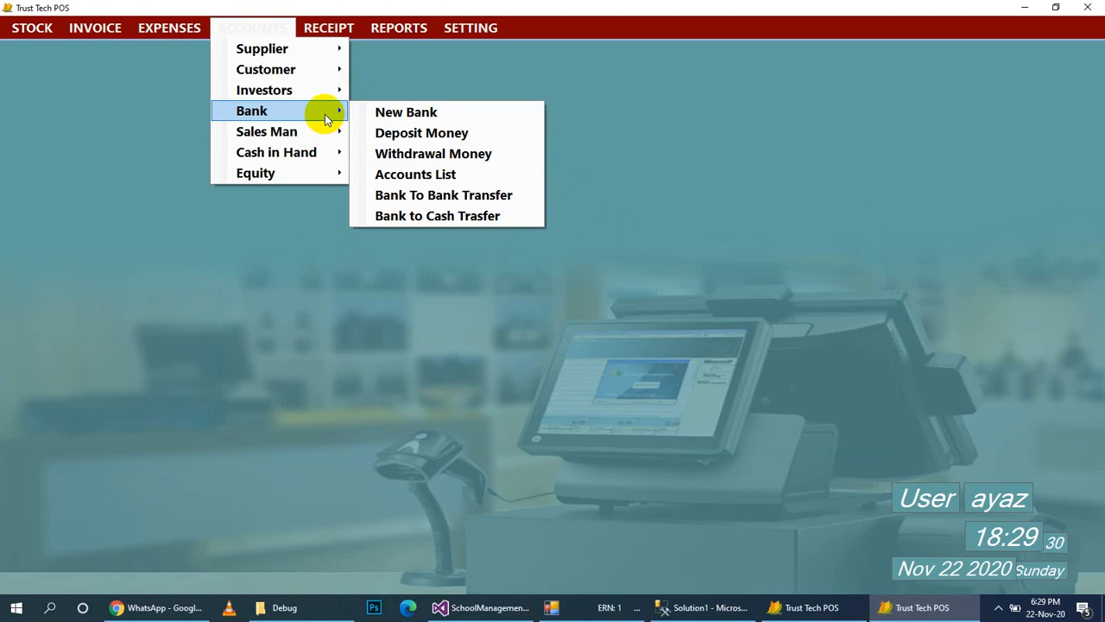
mouse_move(327, 135)
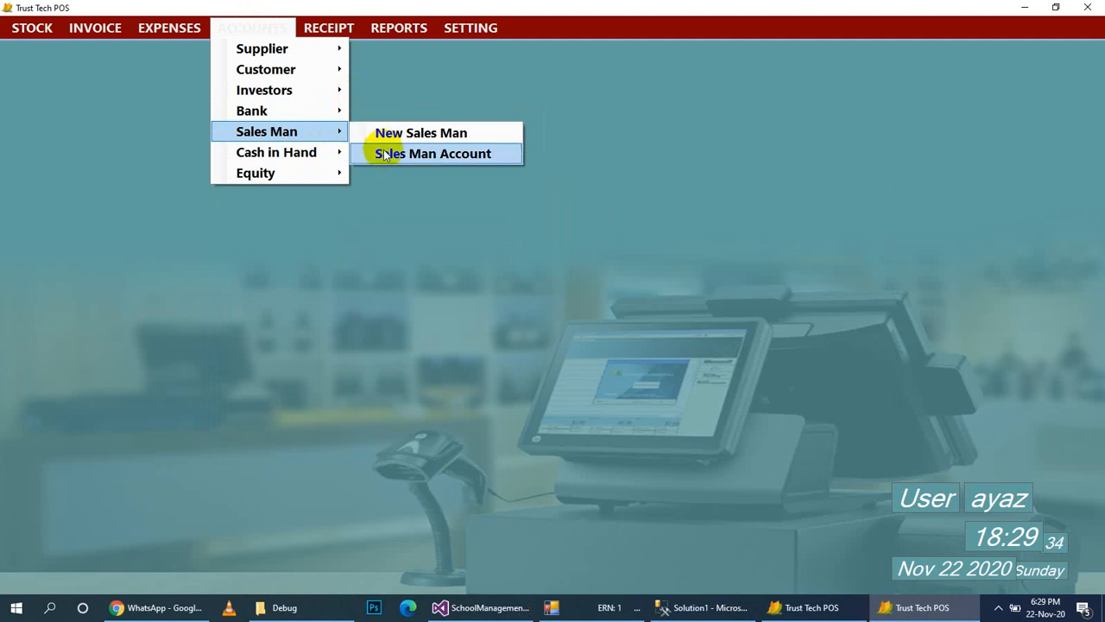
Open Salesman Accounts (total -133380.00) and view a salesman's ledger.
left_click(383, 151)
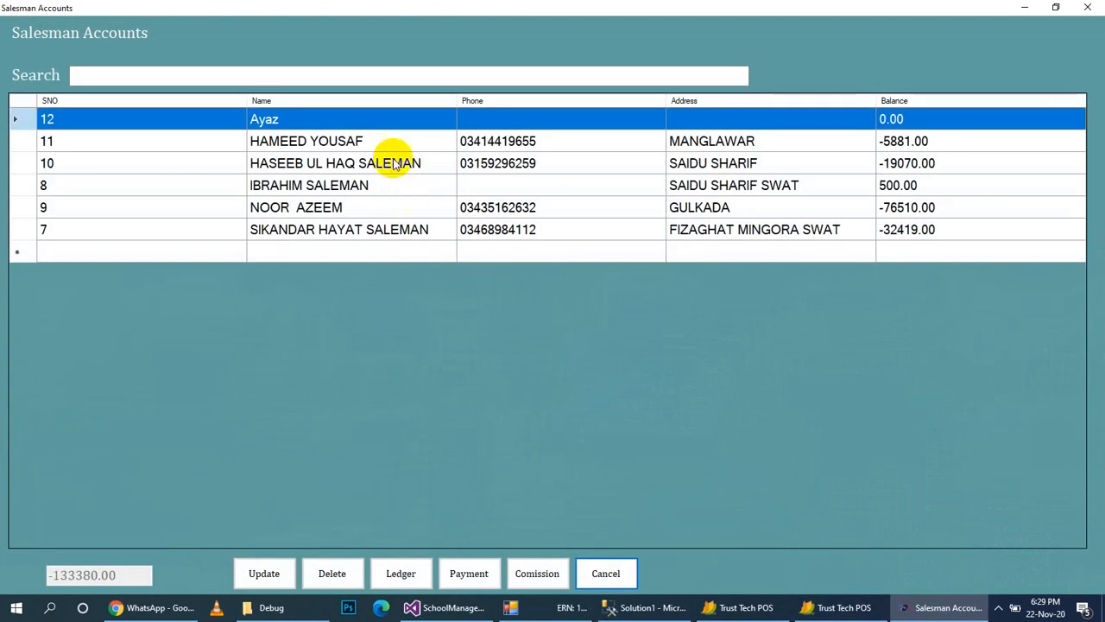
left_click(402, 575)
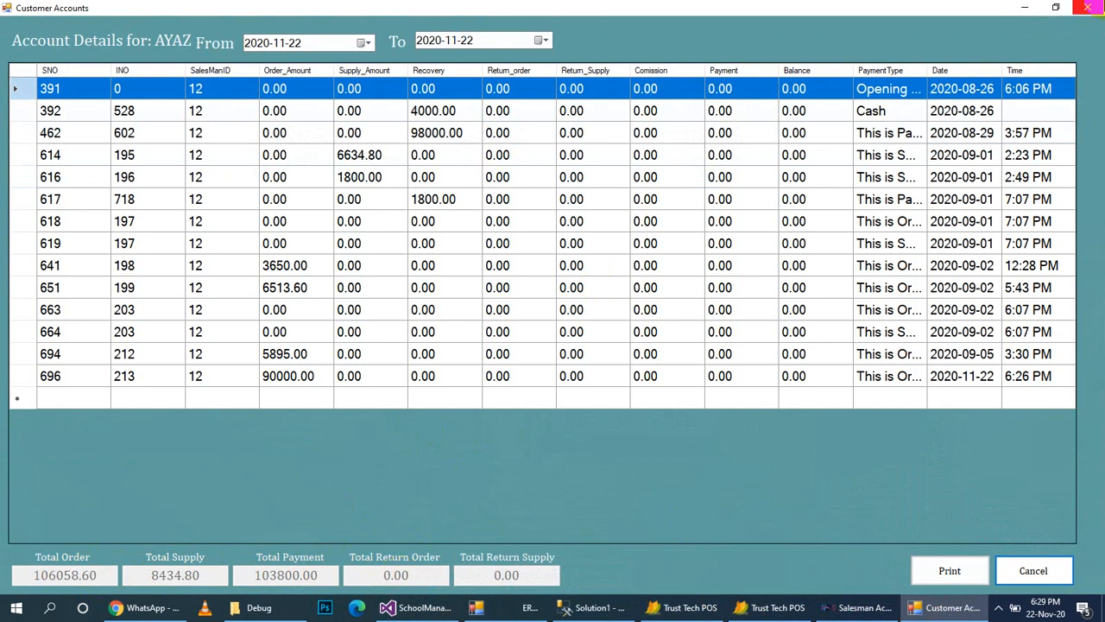
left_click(1086, 7)
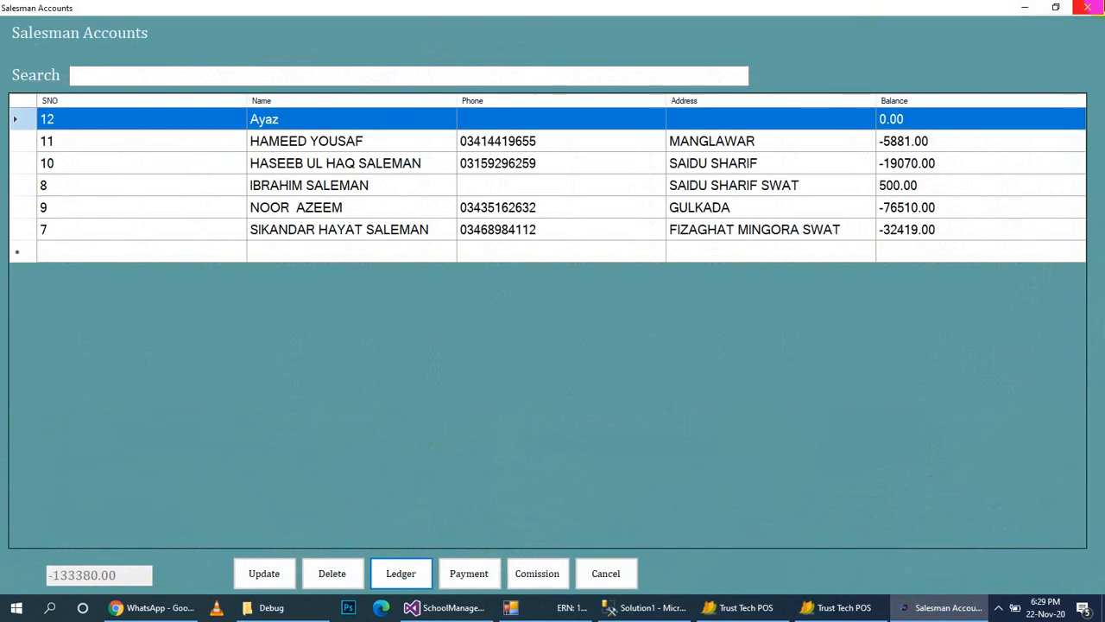
Preview the salesman Commission and Payment forms unchanged, then close Salesman Accounts.
left_click(515, 573)
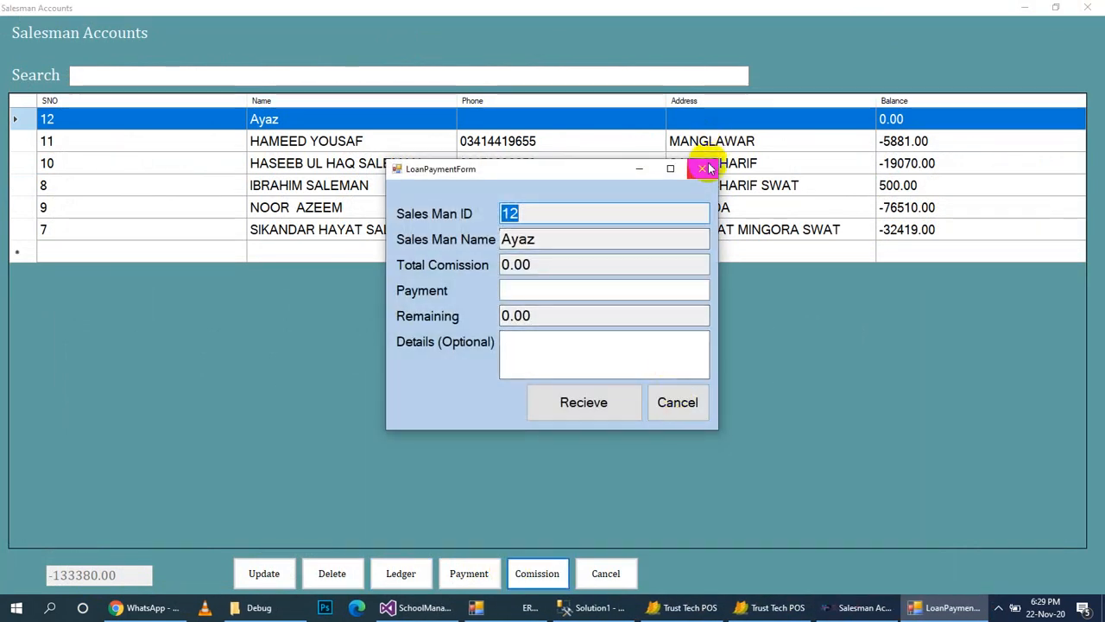
left_click(702, 171)
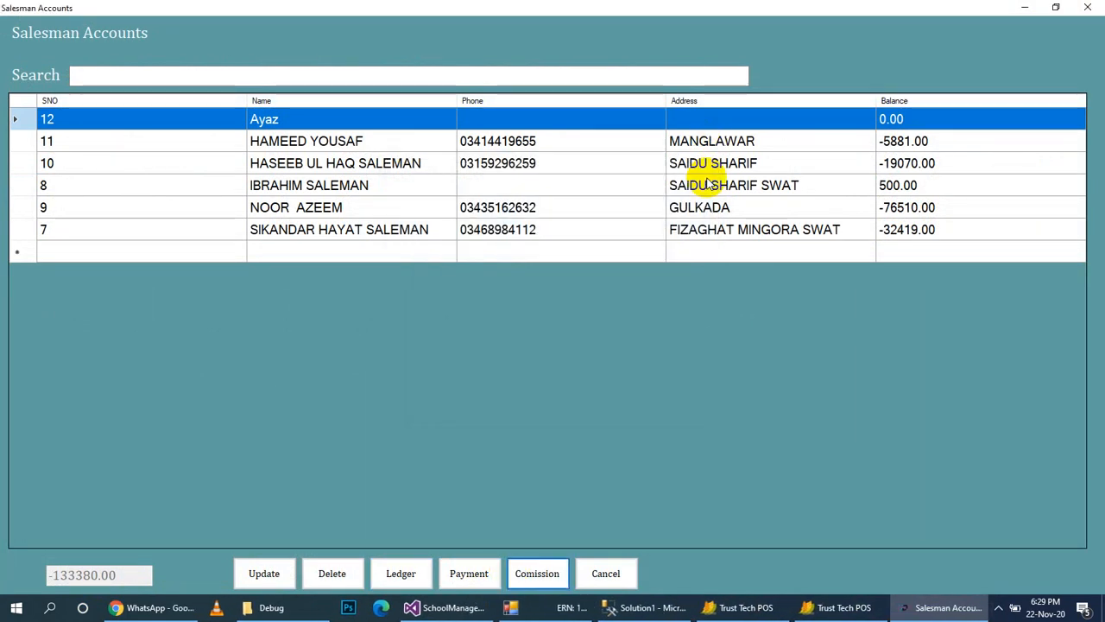
left_click(469, 574)
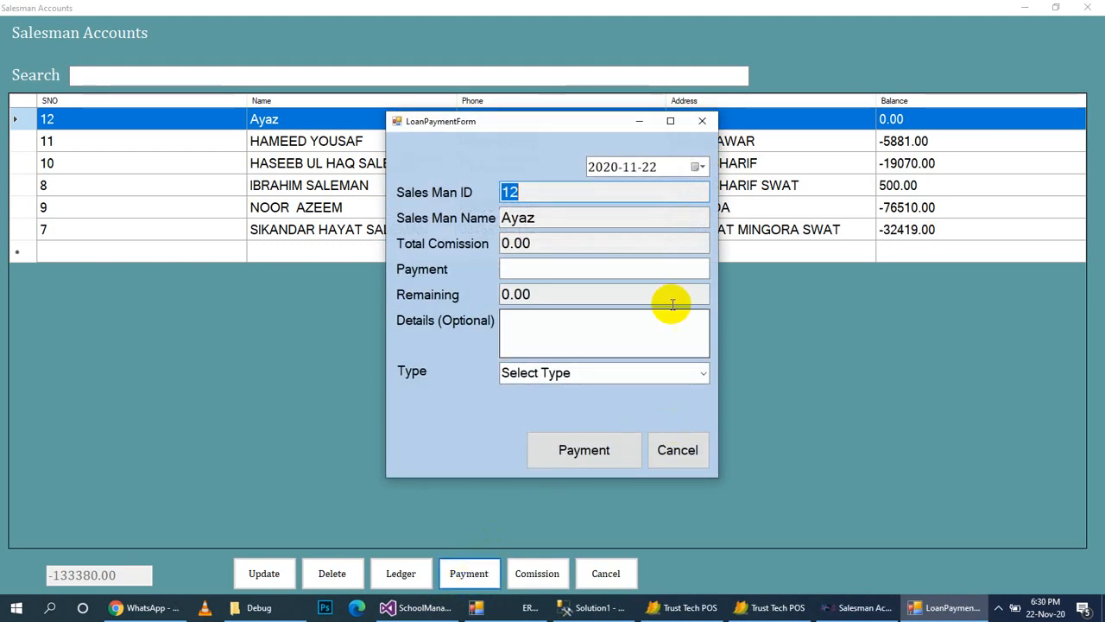
left_click(707, 122)
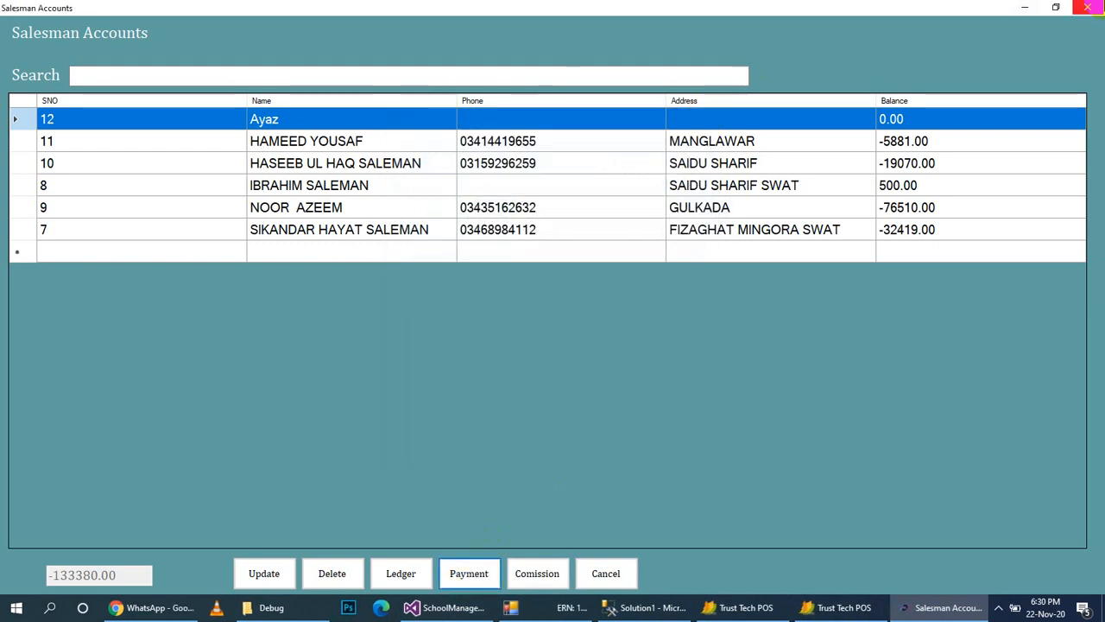
left_click(1095, 5)
left_click(235, 26)
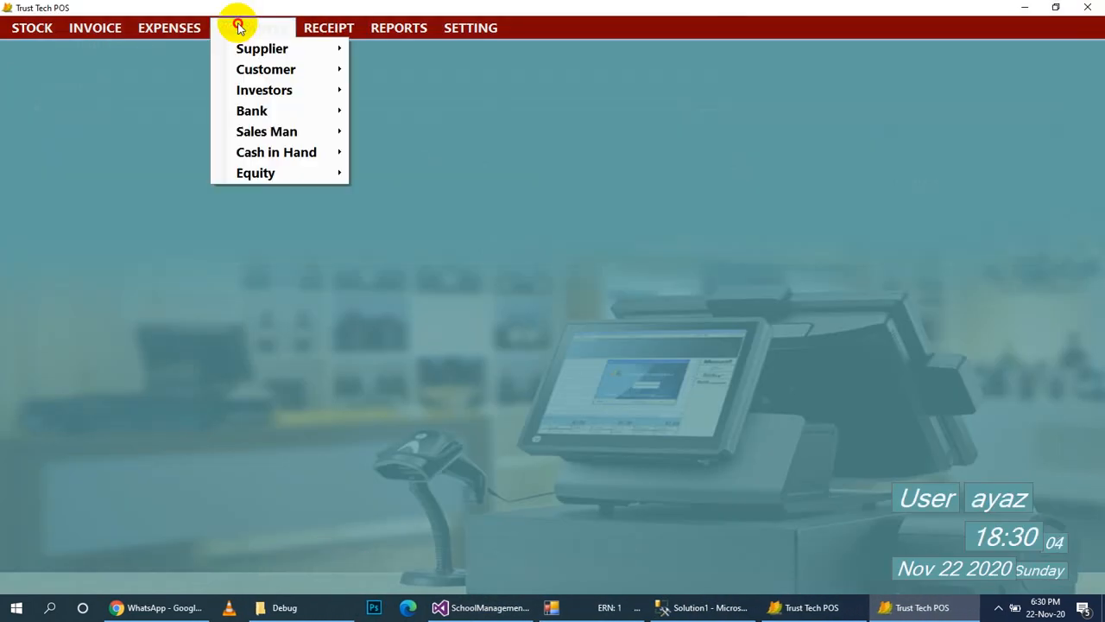
mouse_move(283, 153)
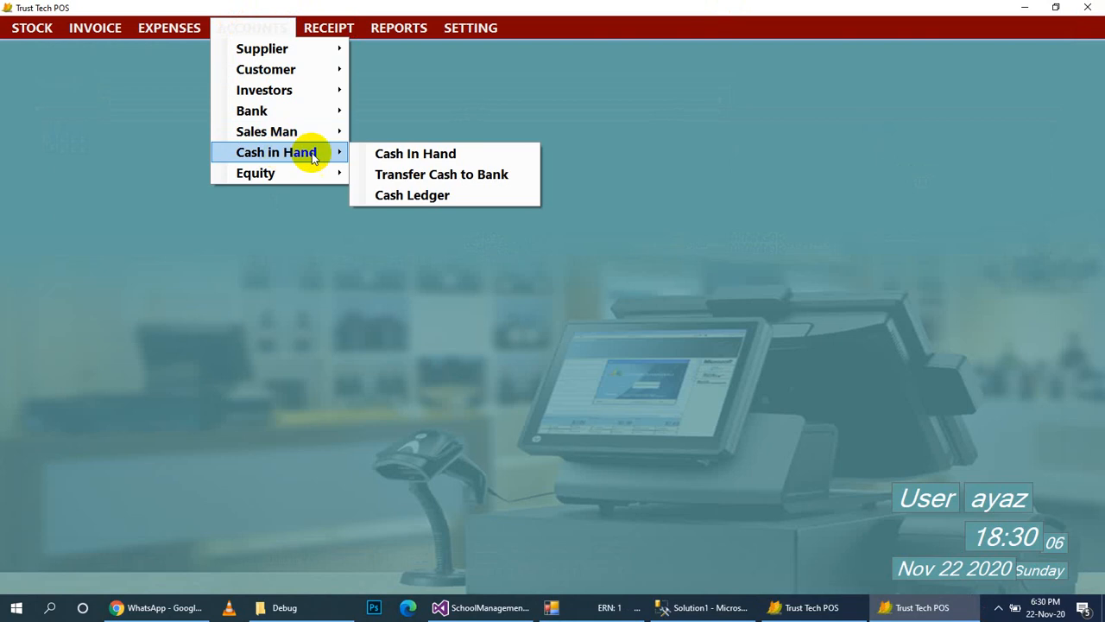
left_click(391, 154)
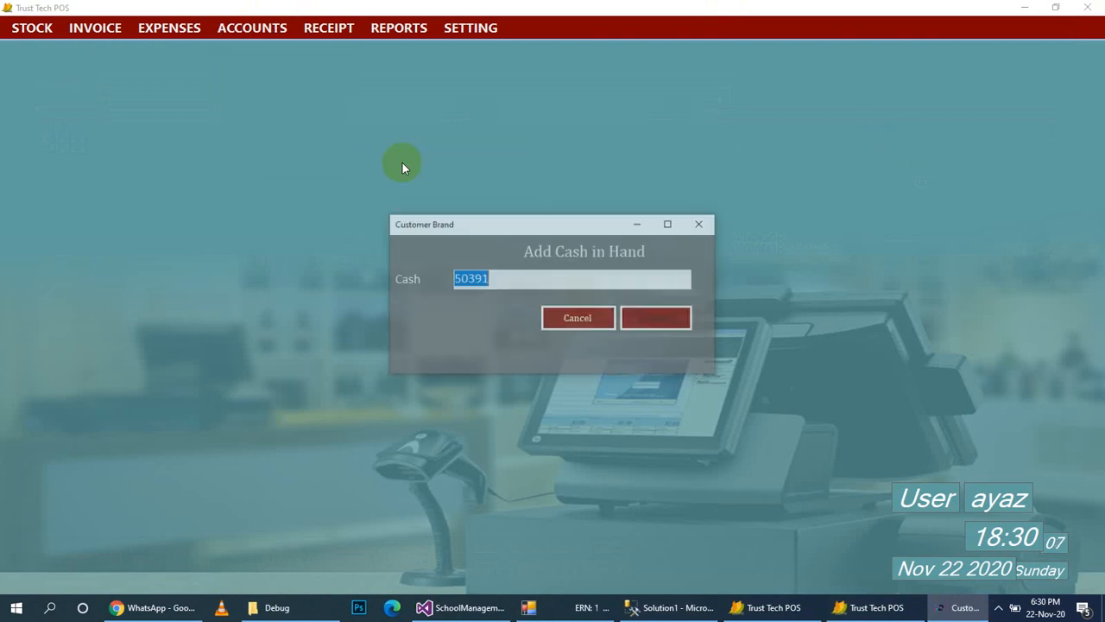
left_click(701, 223)
left_click(235, 28)
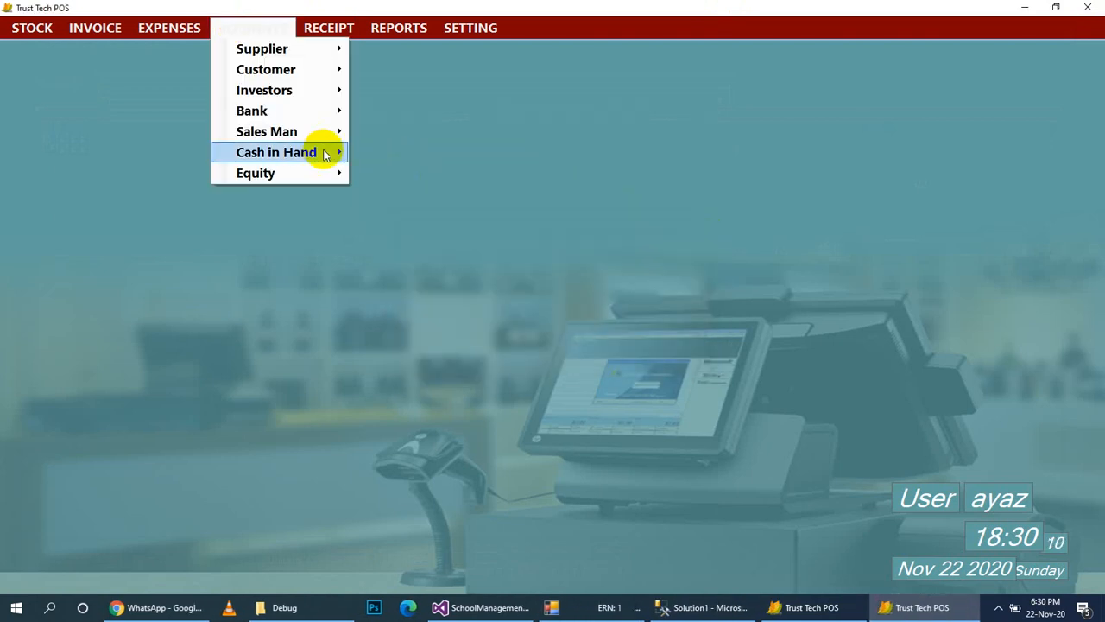
mouse_move(326, 153)
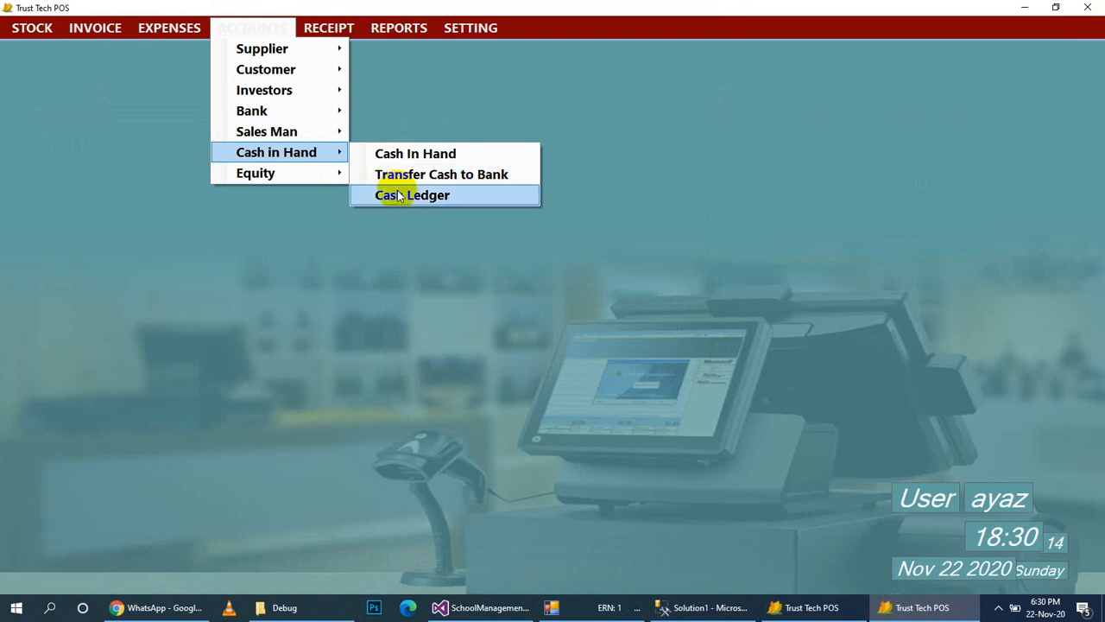
left_click(397, 195)
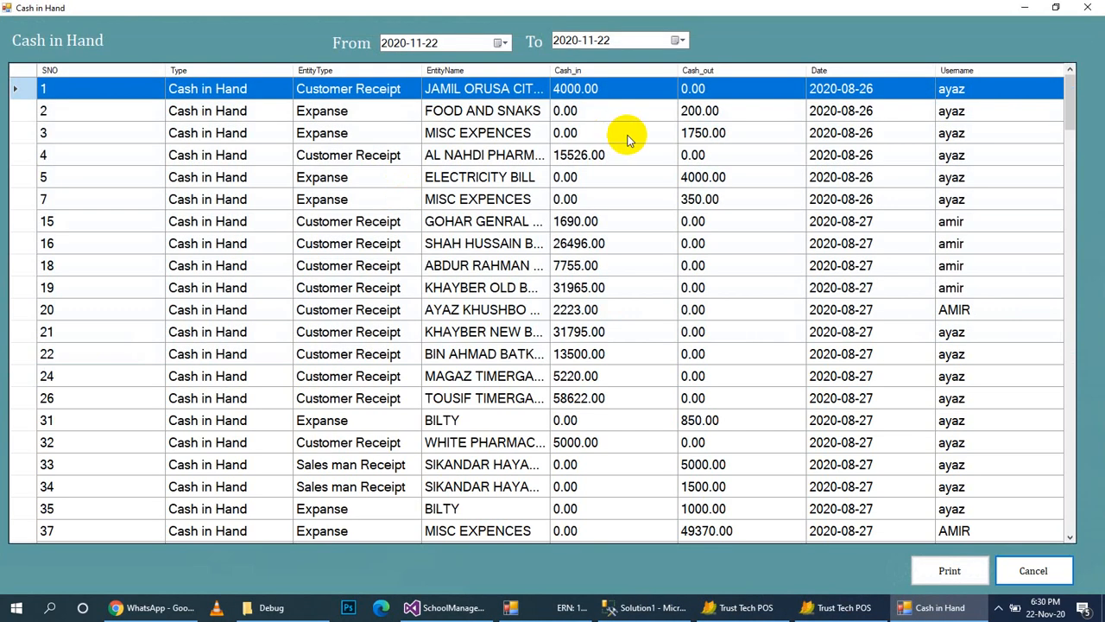
left_click(1088, 7)
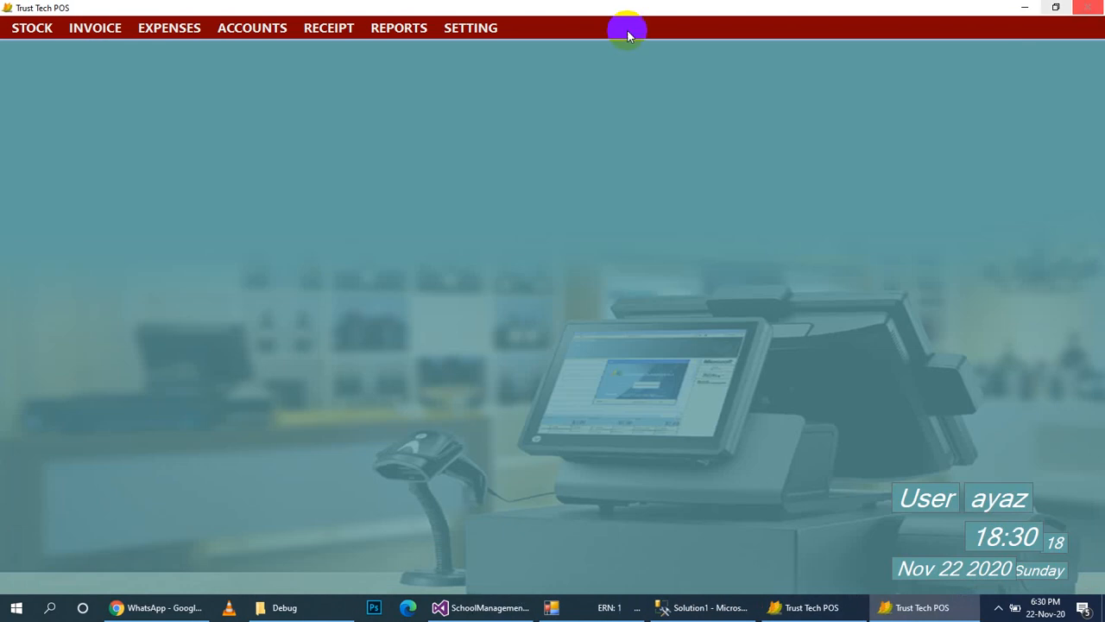
left_click(246, 26)
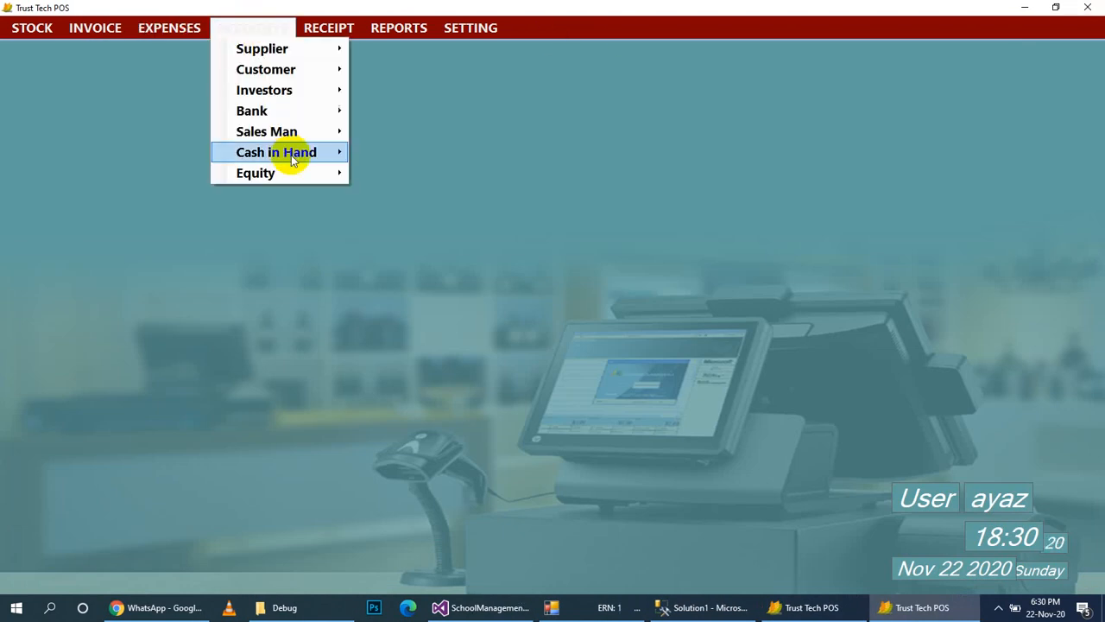
mouse_move(345, 173)
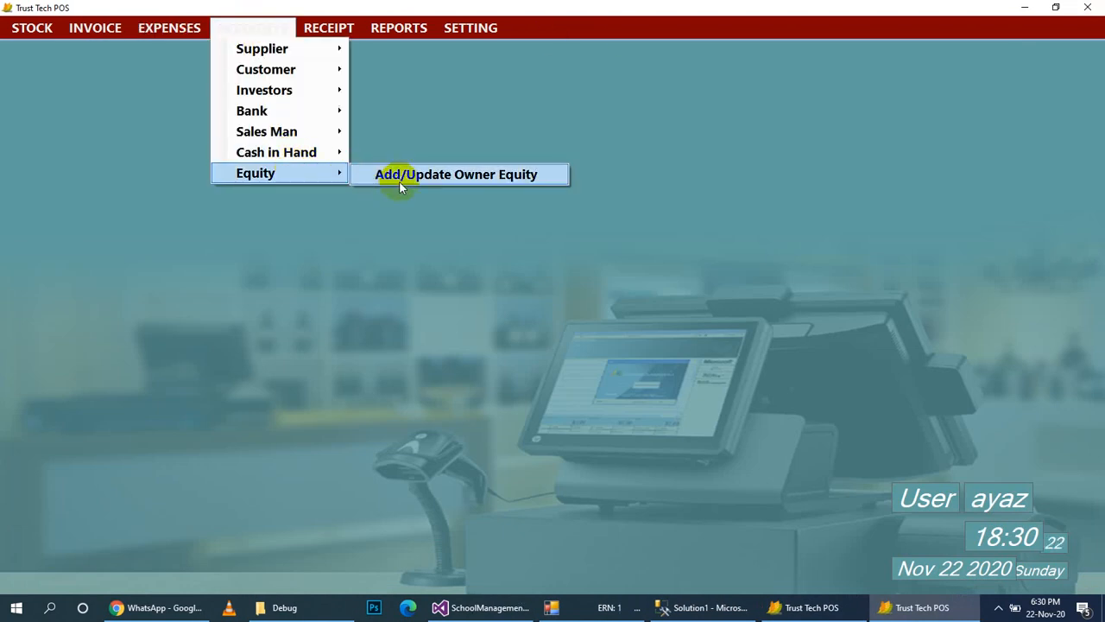
left_click(399, 180)
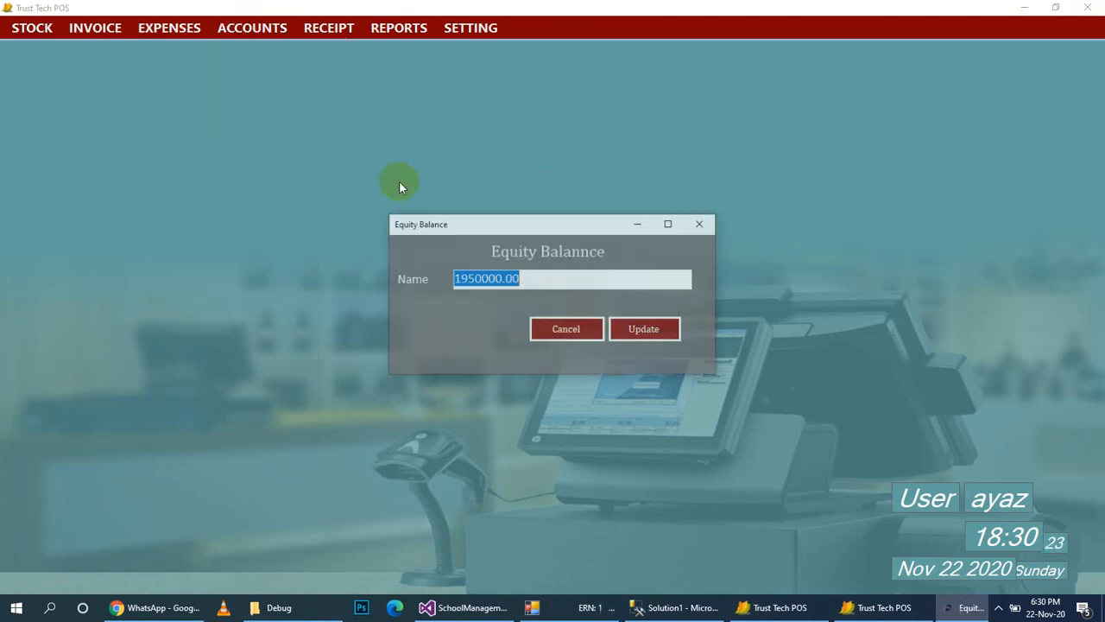
left_click(716, 223)
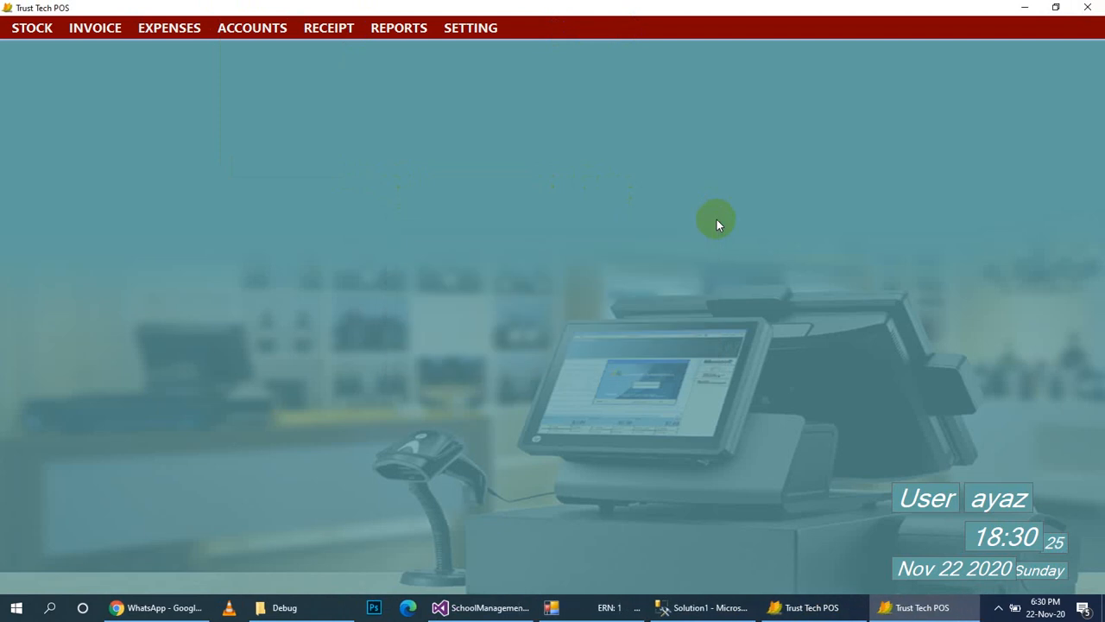
Load the first suggested customer's -123334 loan total into a Customer Receipt, then close it.
left_click(353, 29)
left_click(349, 48)
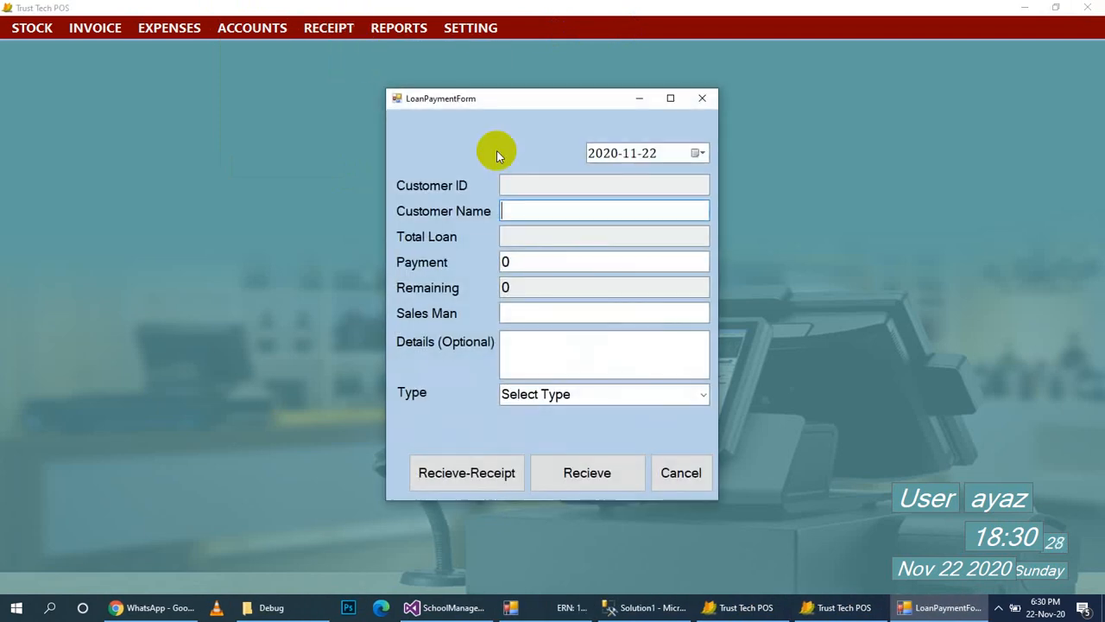
type("a")
key("Down")
key("Return")
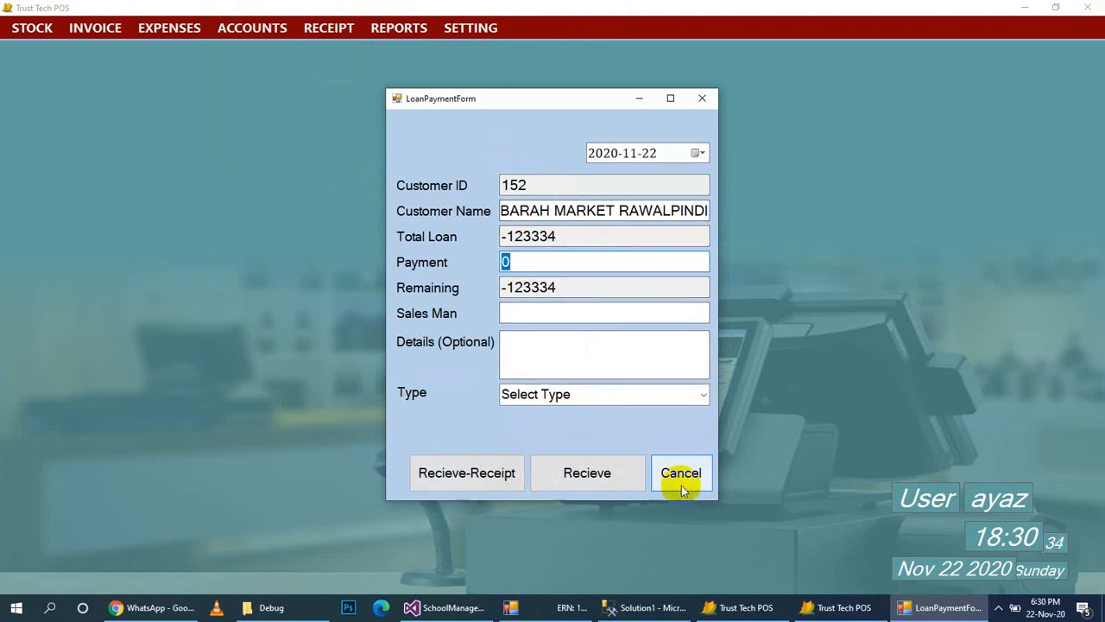
left_click(707, 100)
Open and close a purchase report's date range form.
left_click(402, 31)
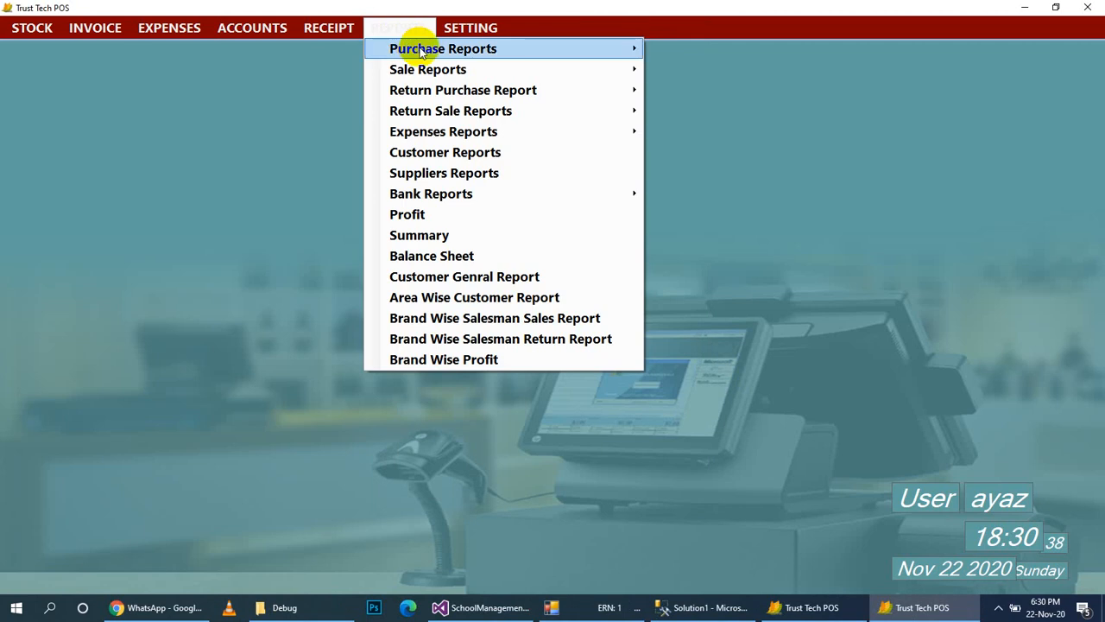
mouse_move(421, 52)
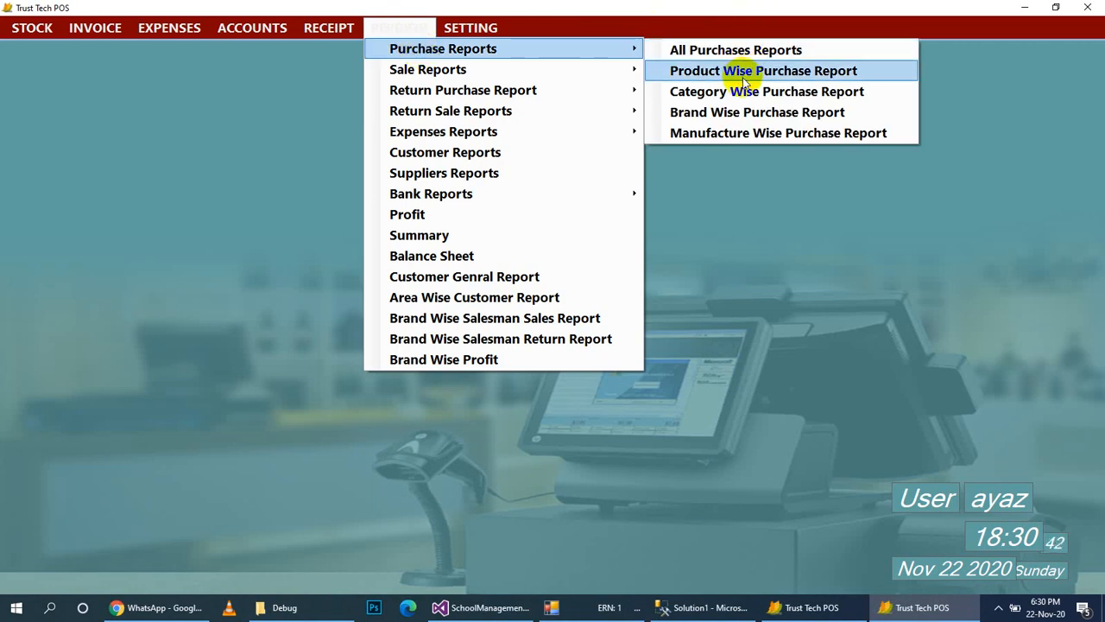
left_click(742, 134)
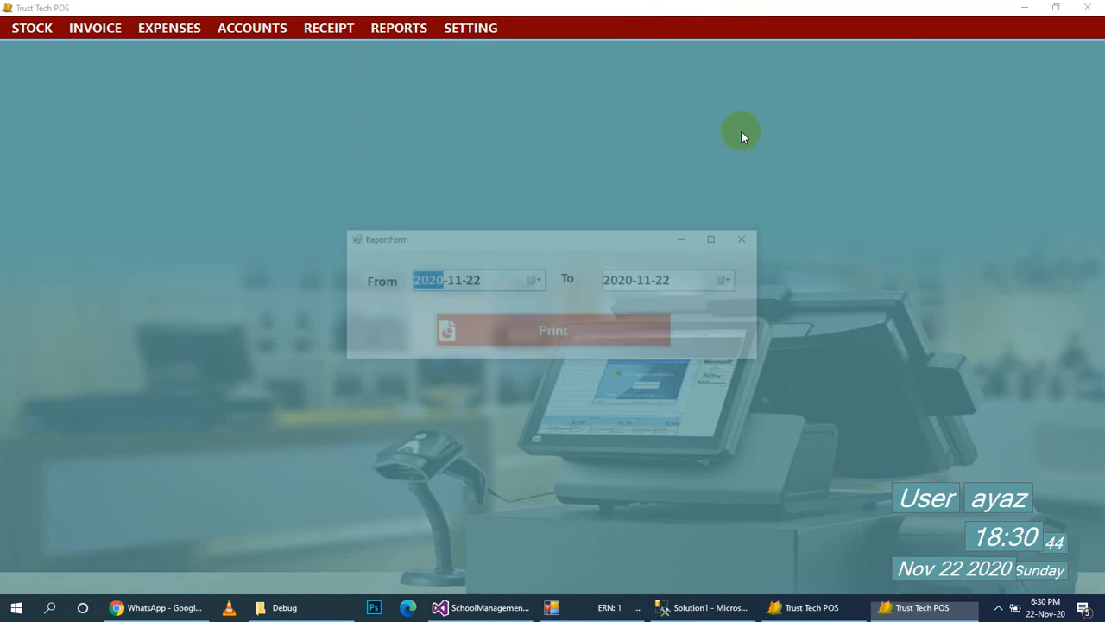
left_click(756, 243)
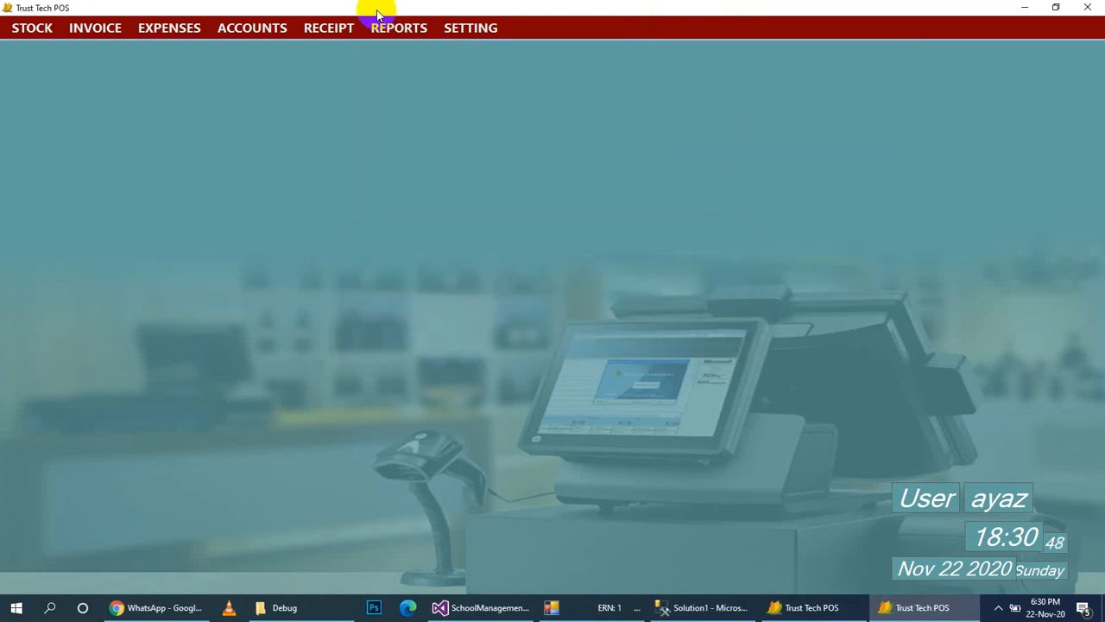
Open and close the profit report form.
left_click(399, 32)
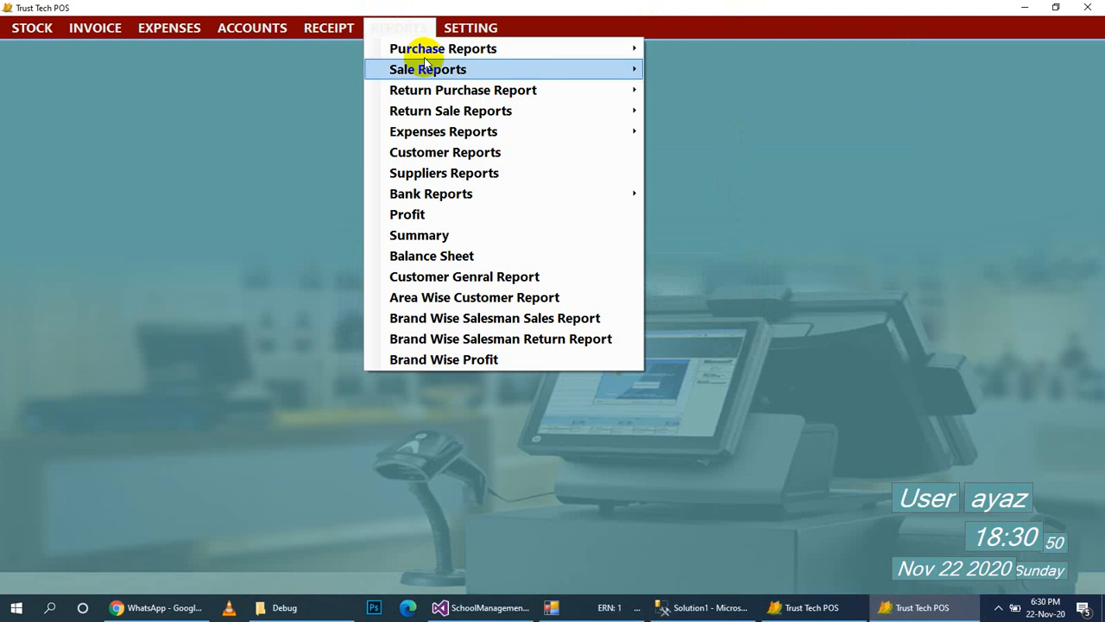
mouse_move(434, 74)
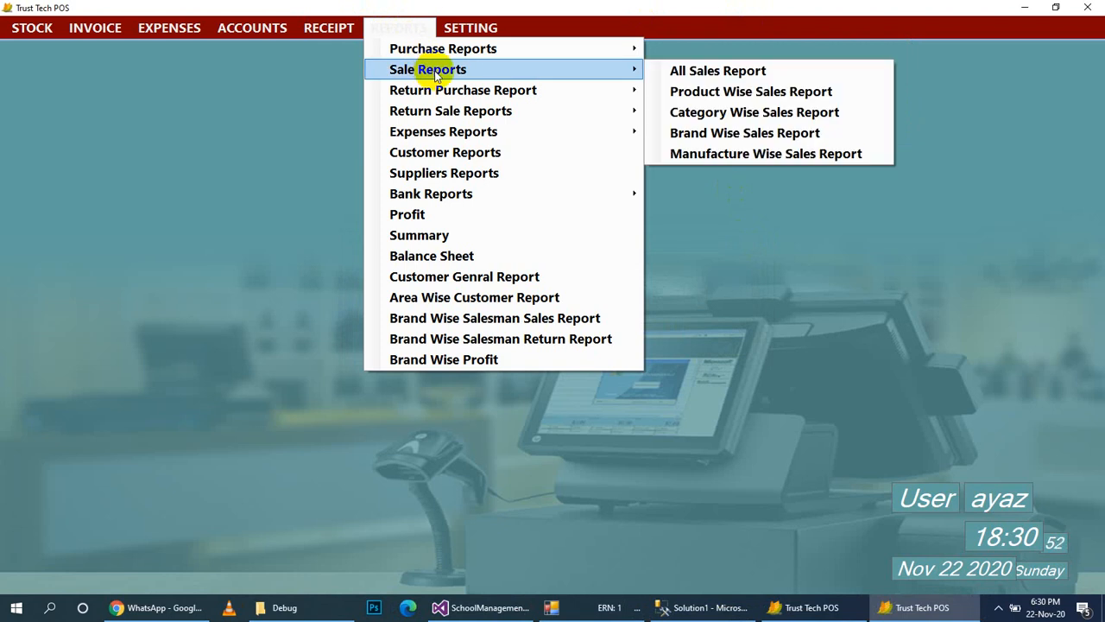
mouse_move(451, 118)
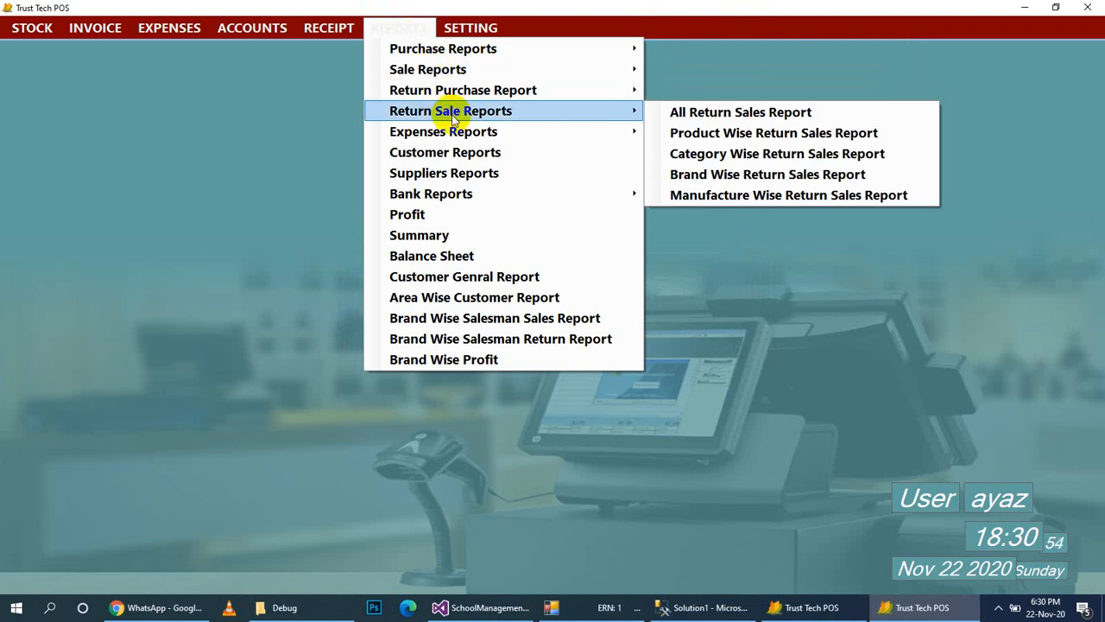
mouse_move(459, 137)
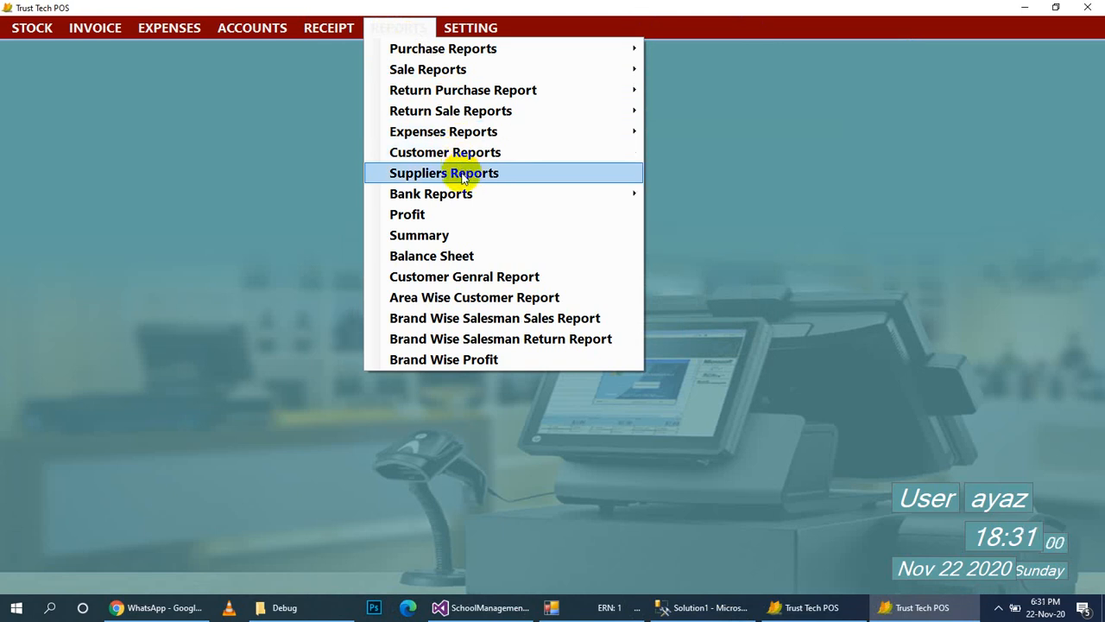
mouse_move(469, 195)
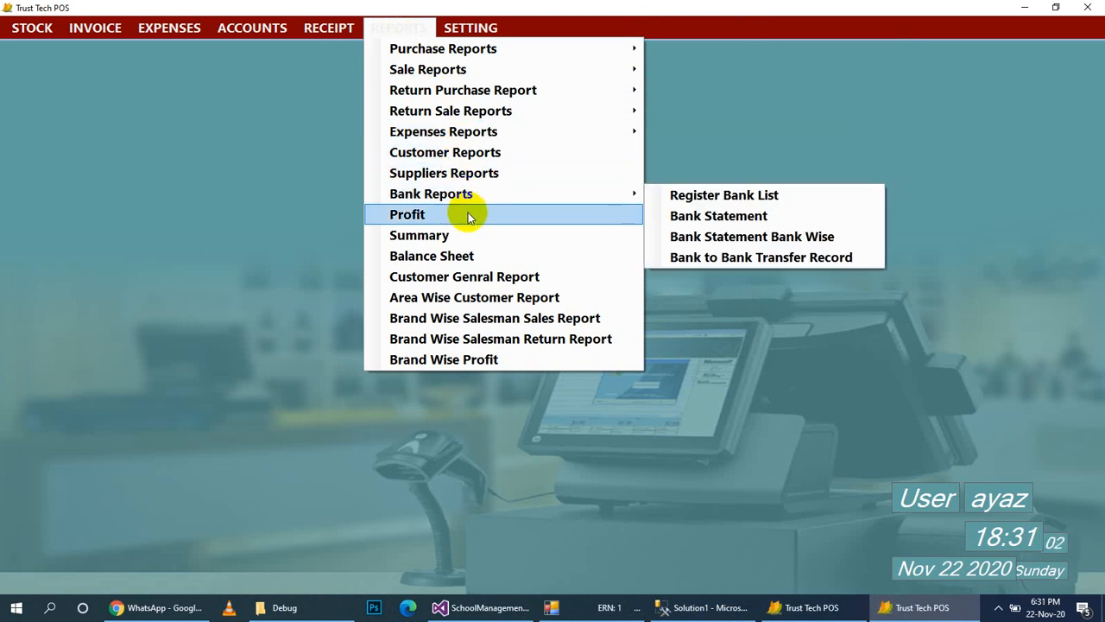
left_click(468, 214)
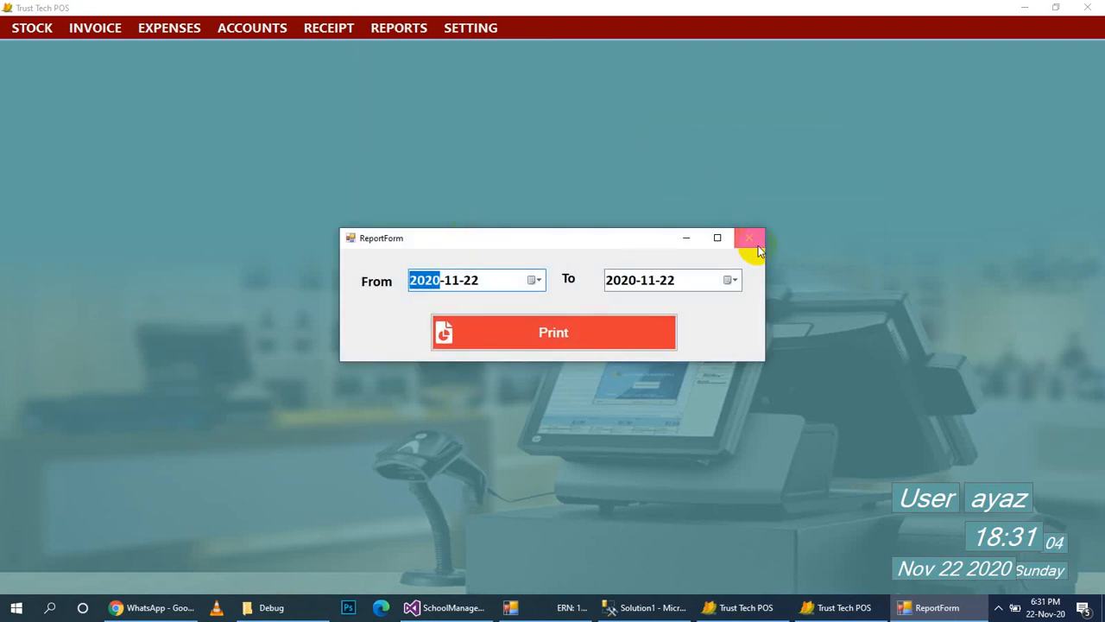
left_click(751, 242)
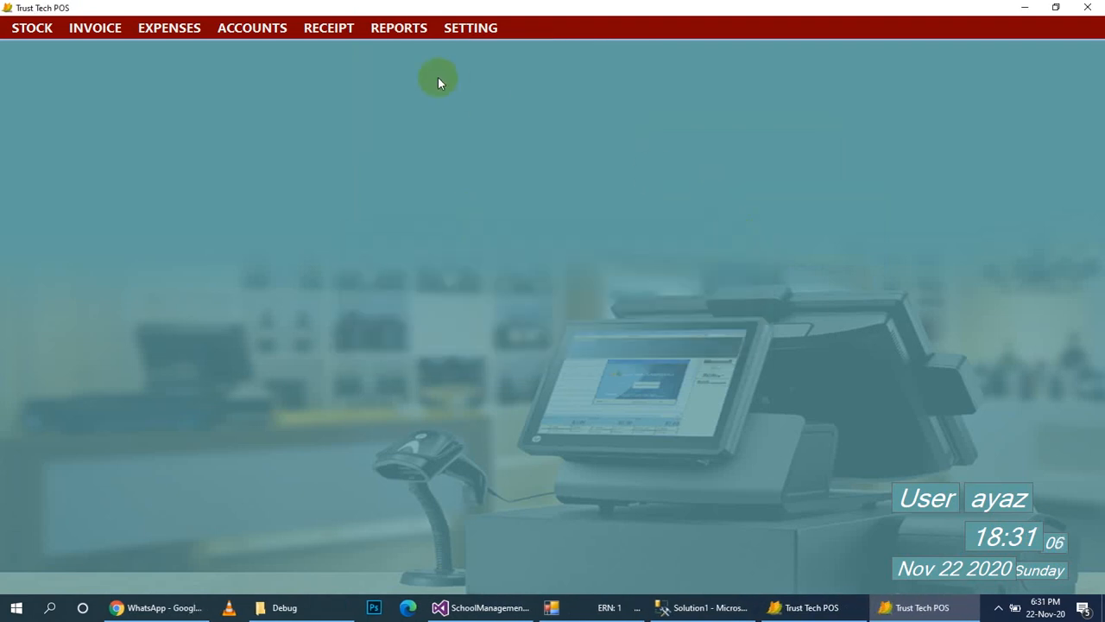
Preview the brand-wise salesman return report for 2020-11-22, then bring up the Setting menu.
left_click(396, 30)
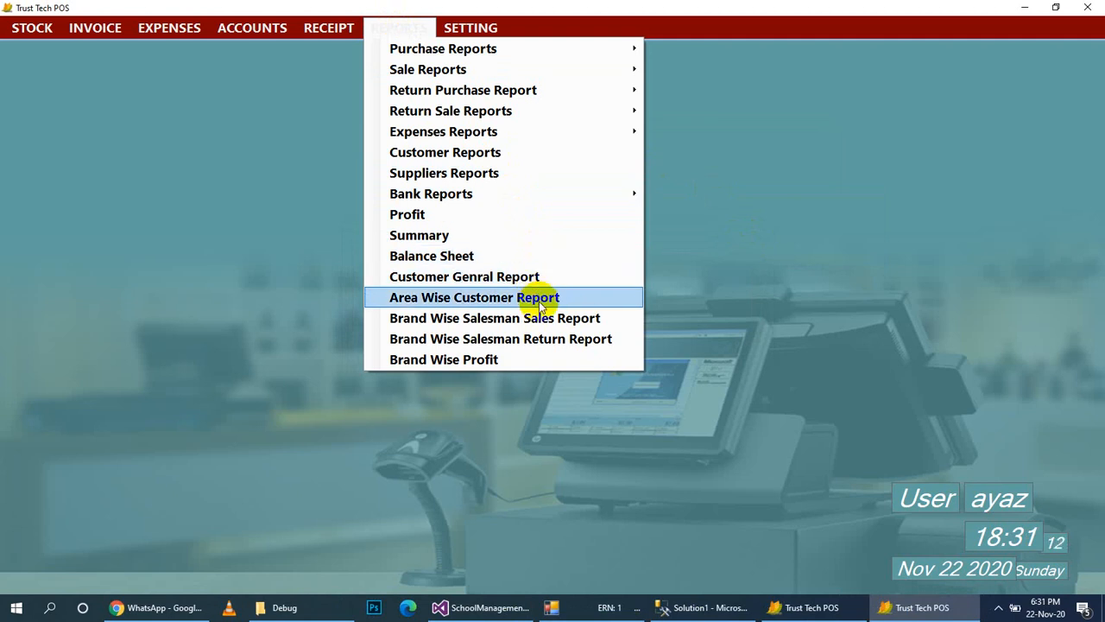
left_click(543, 358)
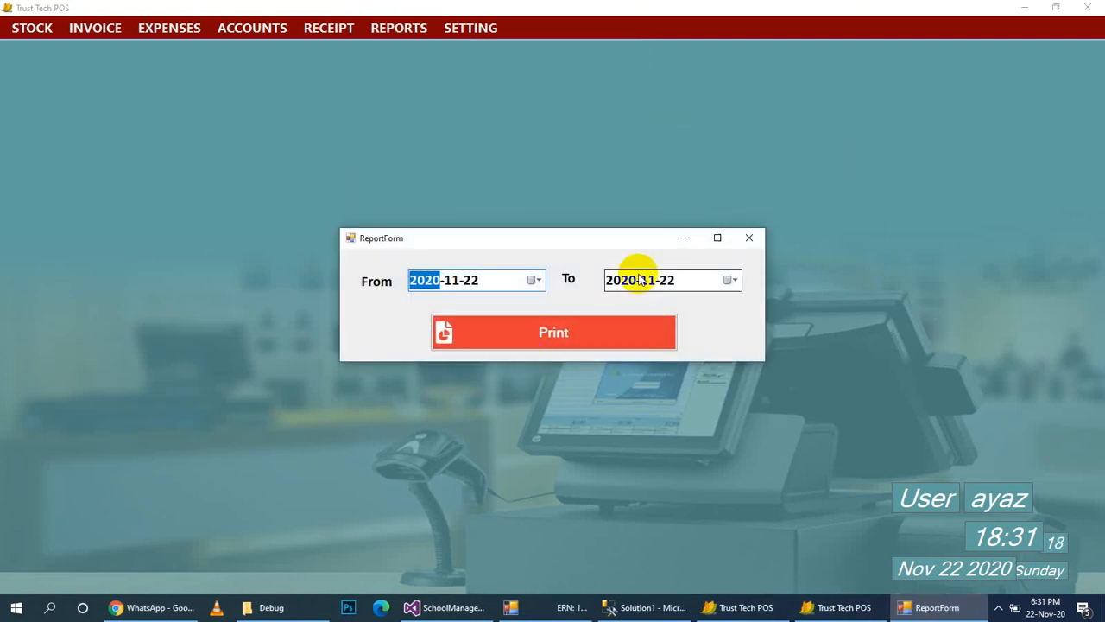
left_click(749, 240)
left_click(463, 30)
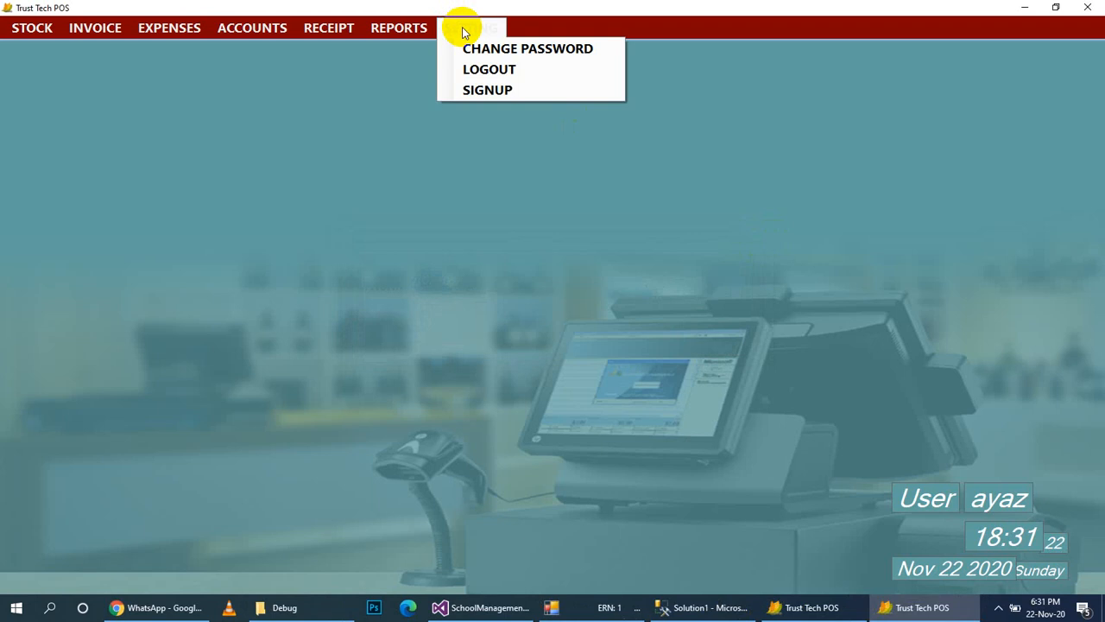
Open and close the Setting > Signup form, then minimize Trust Tech POS to the desktop.
left_click(487, 89)
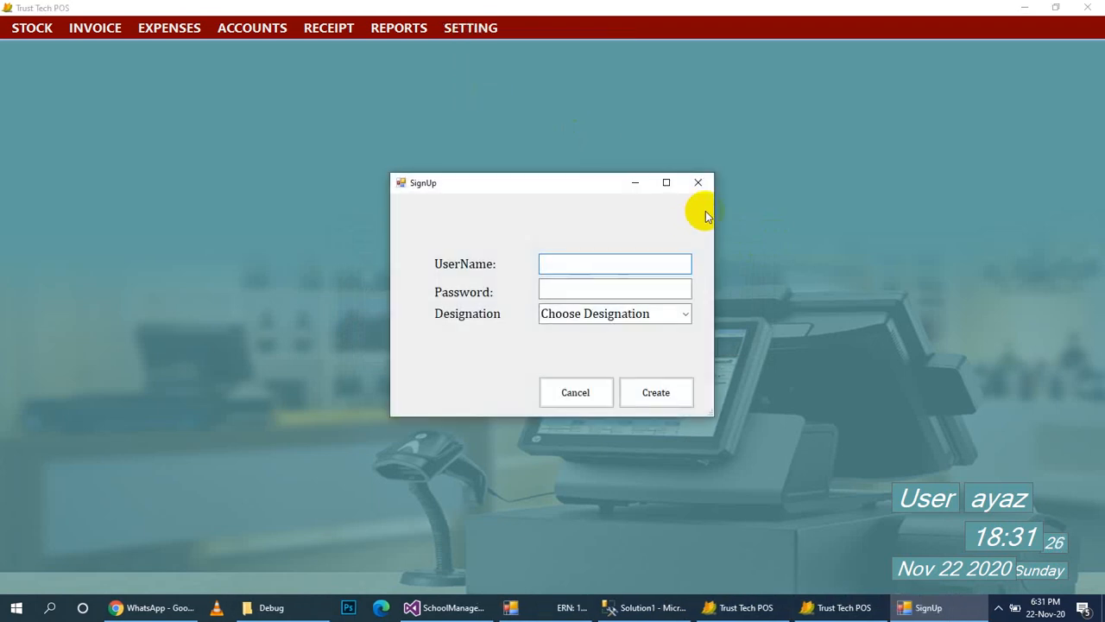
left_click(701, 182)
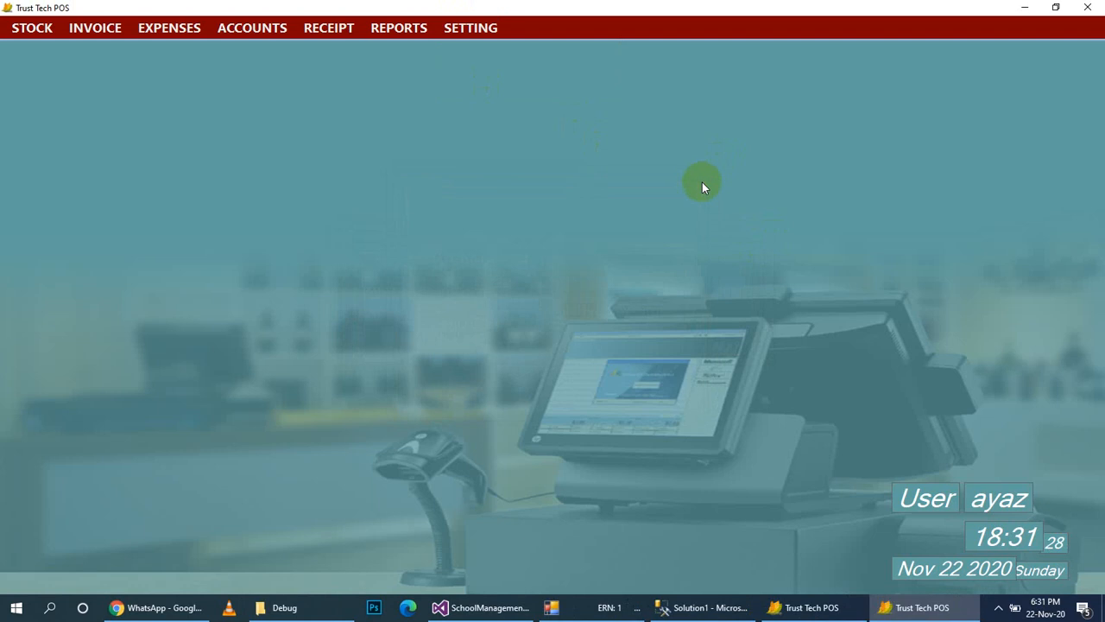
left_click(1027, 7)
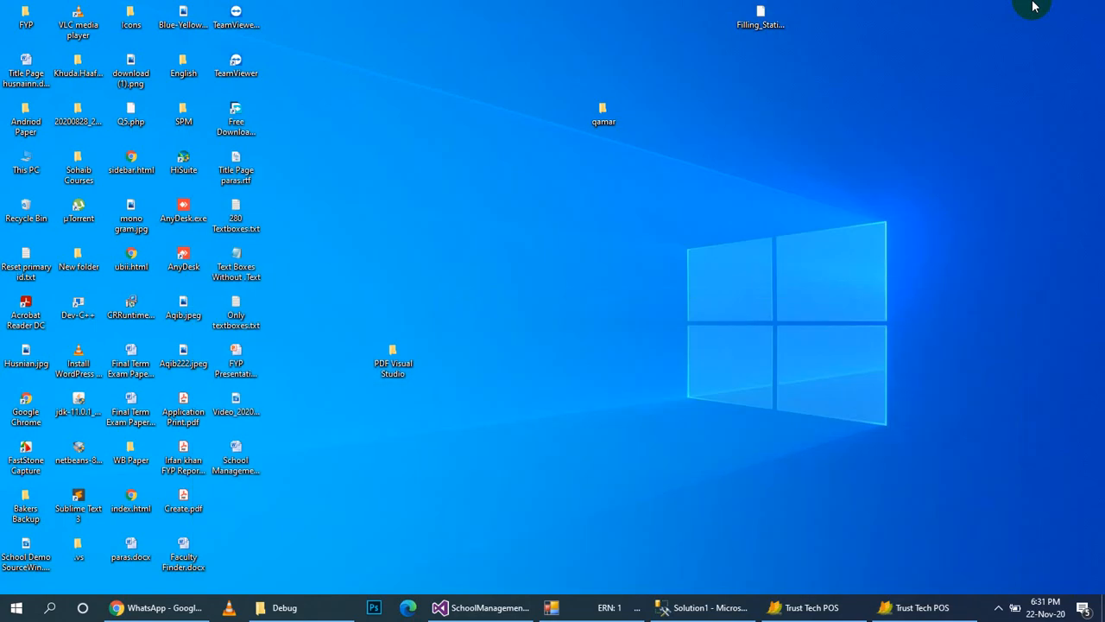